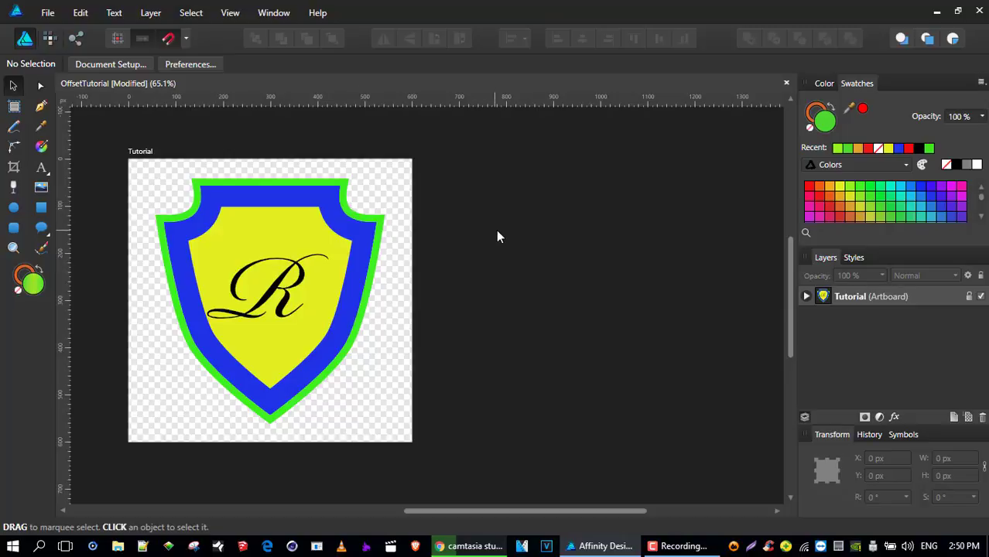
mouse_move(498, 231)
left_mouse_down()
mouse_move(487, 241)
mouse_move(512, 227)
left_mouse_up()
scroll(480, 243, "up", 1)
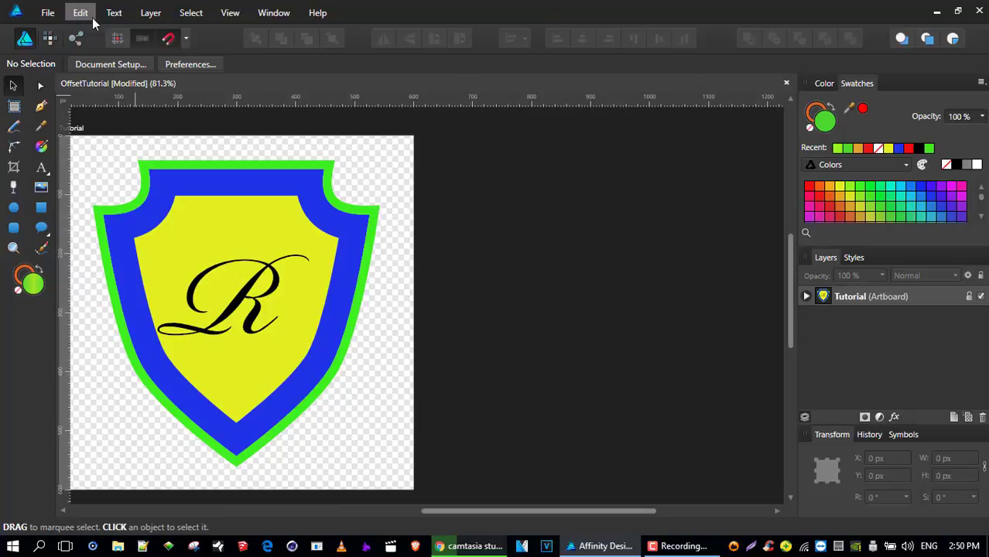
scroll(341, 252, "down", 1)
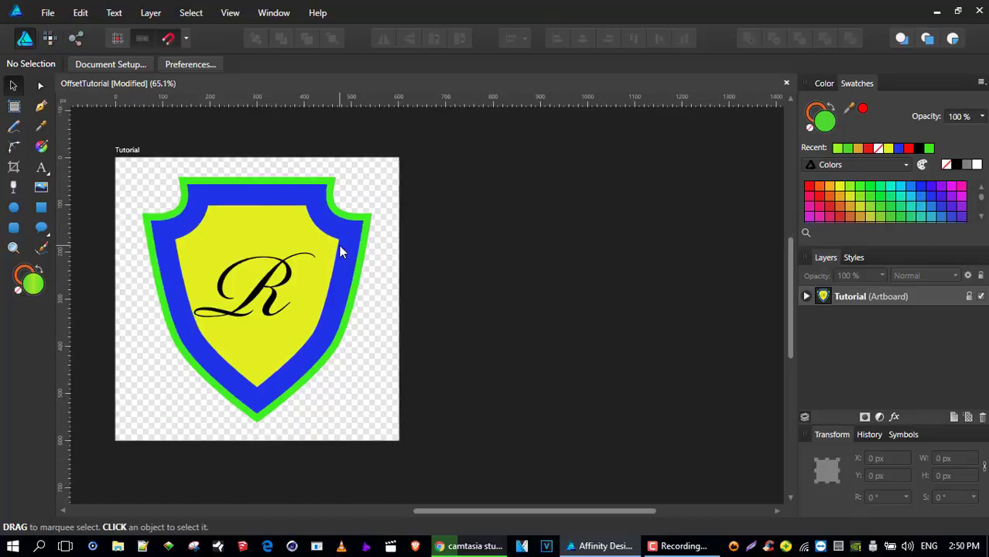
left_click_drag(341, 251, 325, 248)
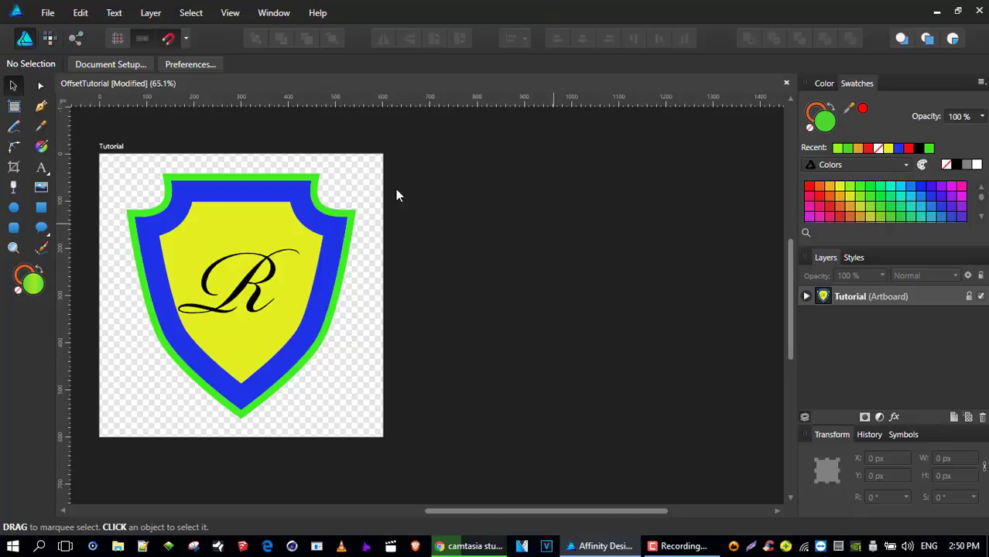
Insert a new document-sized artboard beside the Tutorial artboard and rename it Session.
left_click(13, 108)
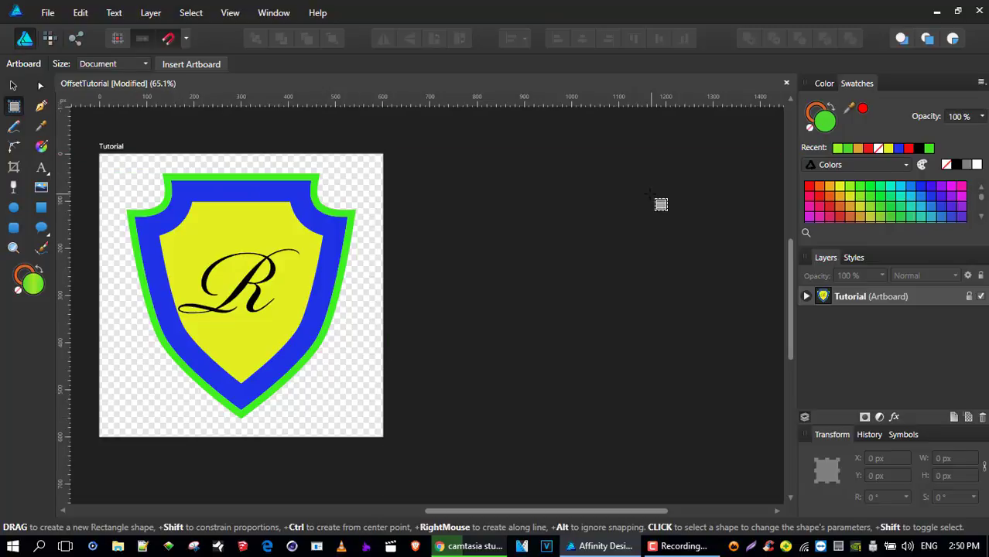
left_click(178, 64)
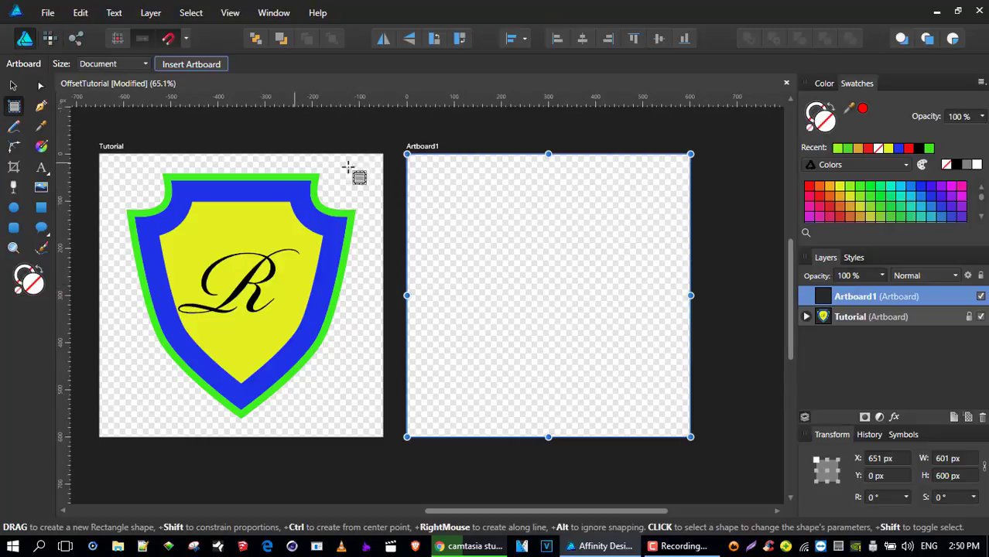
left_click(13, 86)
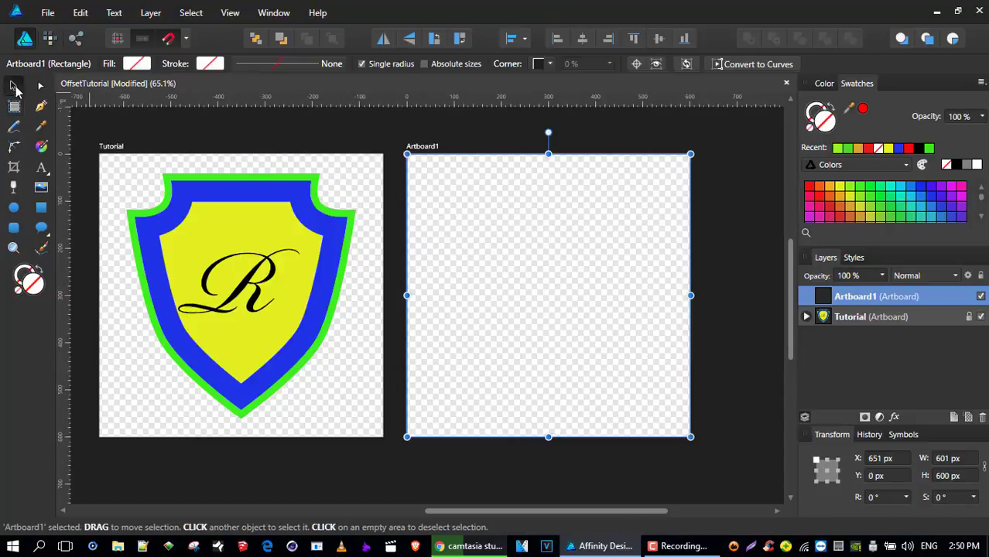
double_click(859, 298)
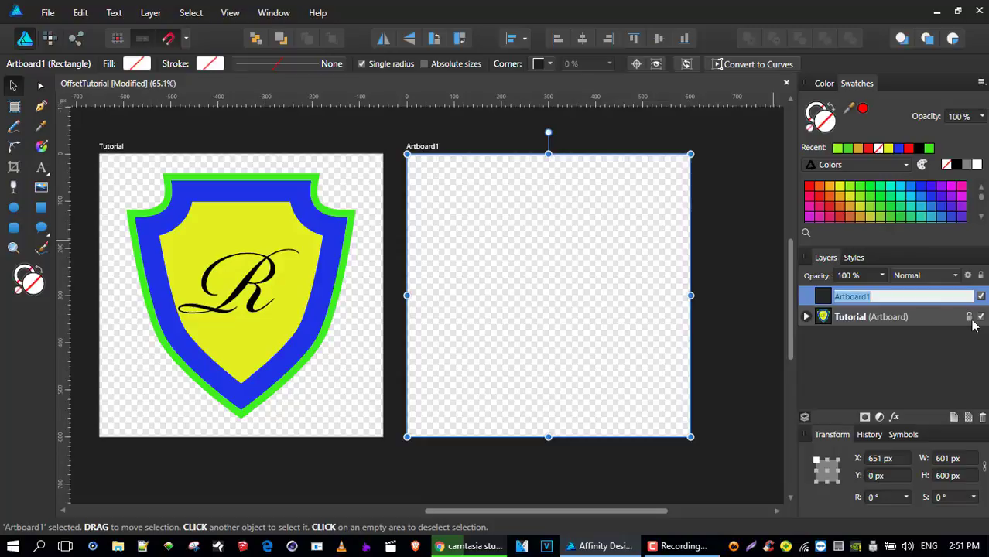
type("Session")
key("Return")
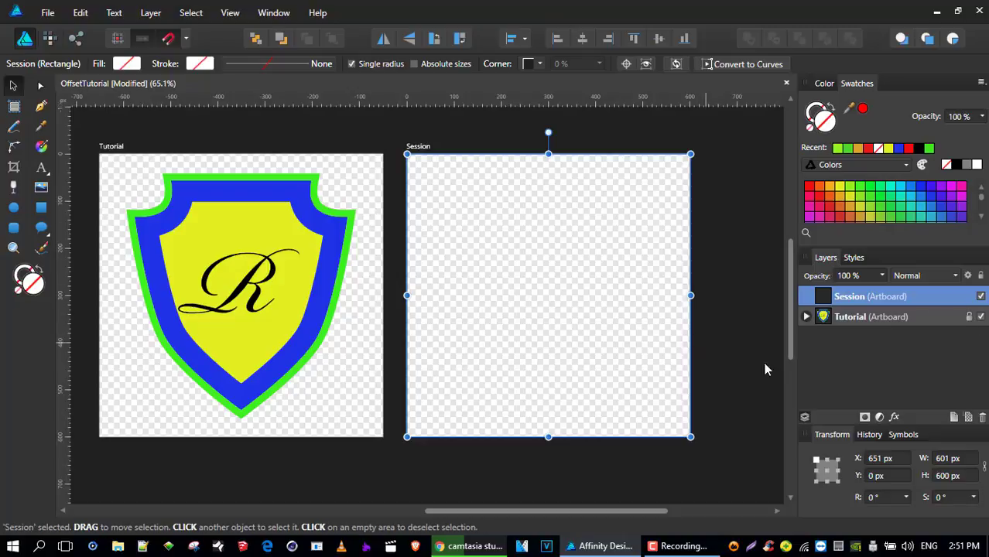
Draw a rectangle about 493 × 270 px on the Session artboard, with a 0 pt stroke and an orange fill.
left_click(932, 315)
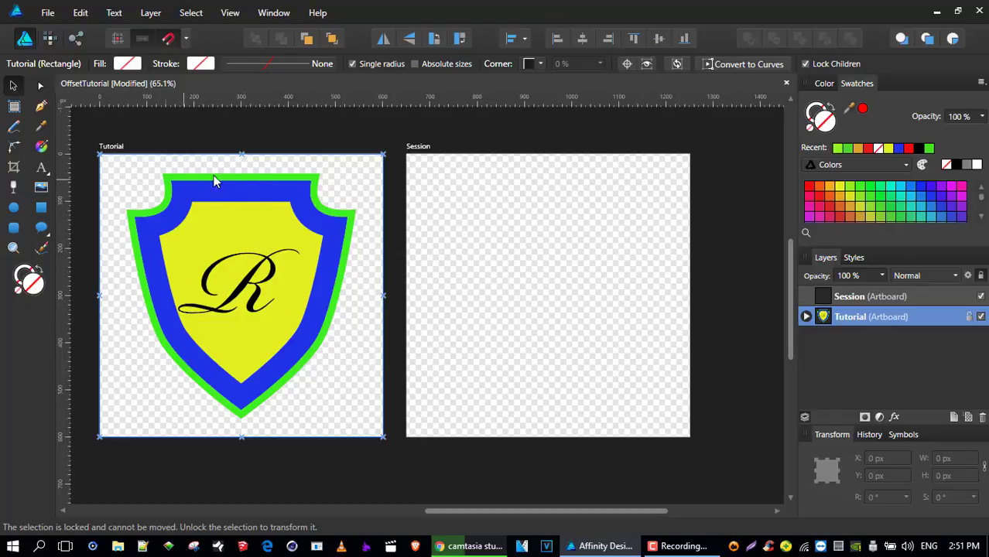
left_click(41, 207)
mouse_move(432, 219)
left_mouse_down()
mouse_move(662, 336)
mouse_move(664, 348)
left_mouse_up()
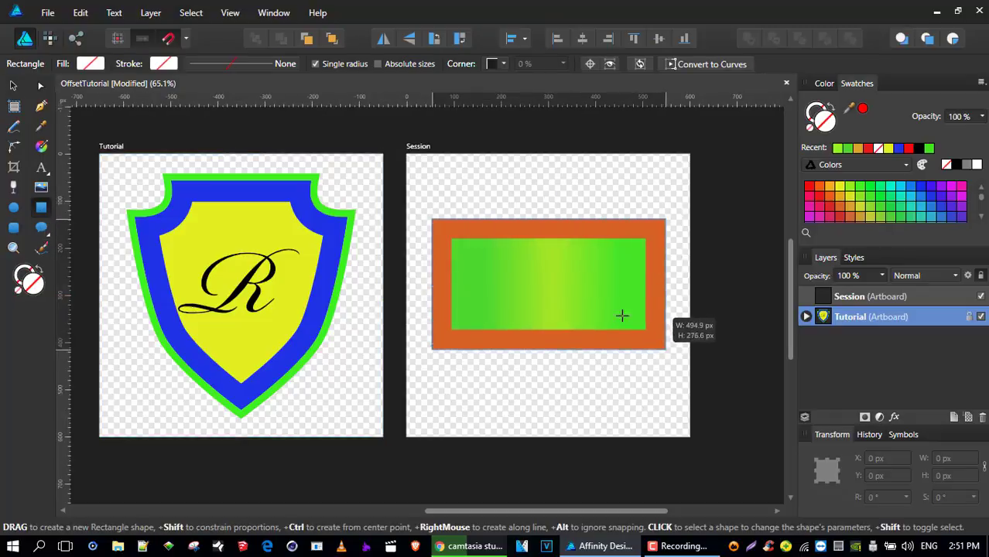
left_click(288, 68)
left_click_drag(284, 116, 174, 127)
left_click_drag(280, 114, 186, 112)
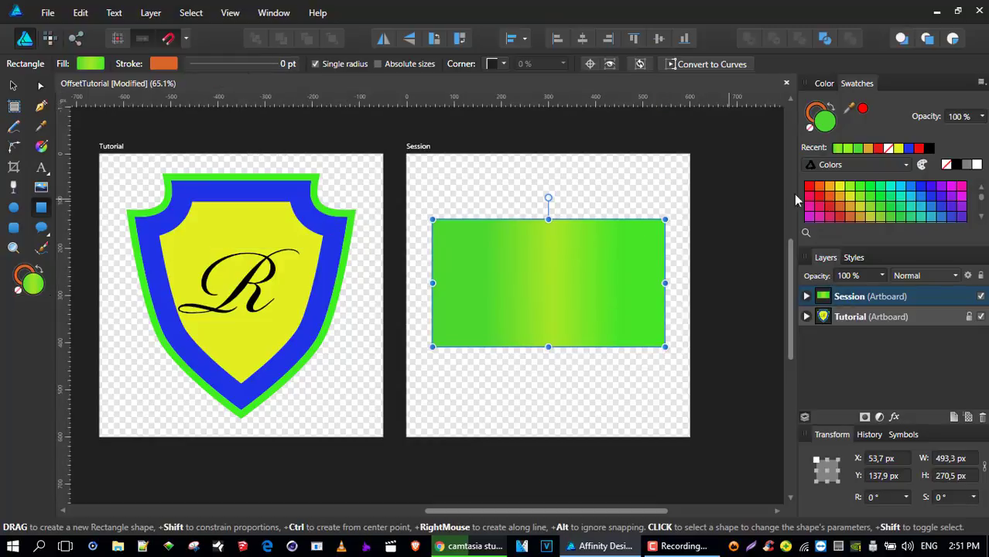
left_click(819, 188)
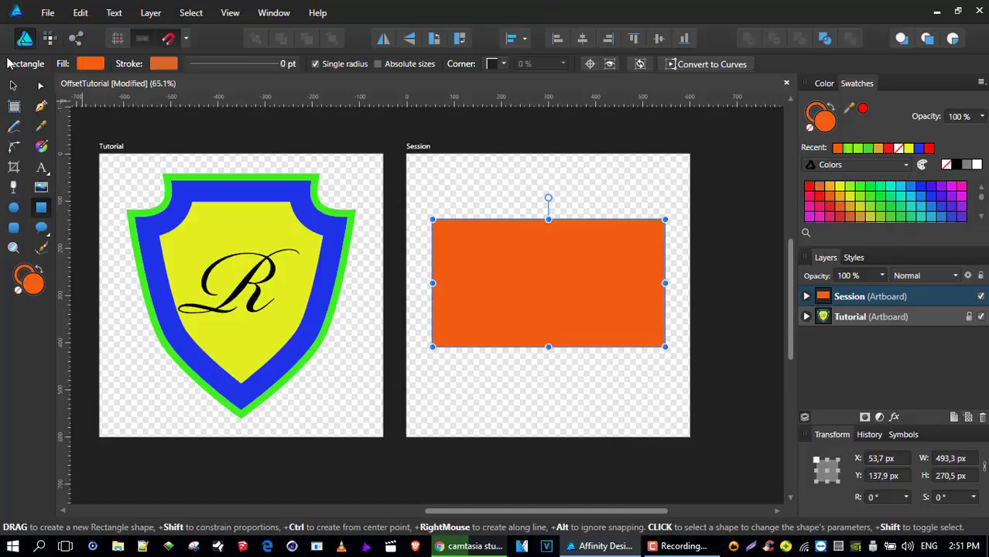
left_click(14, 86)
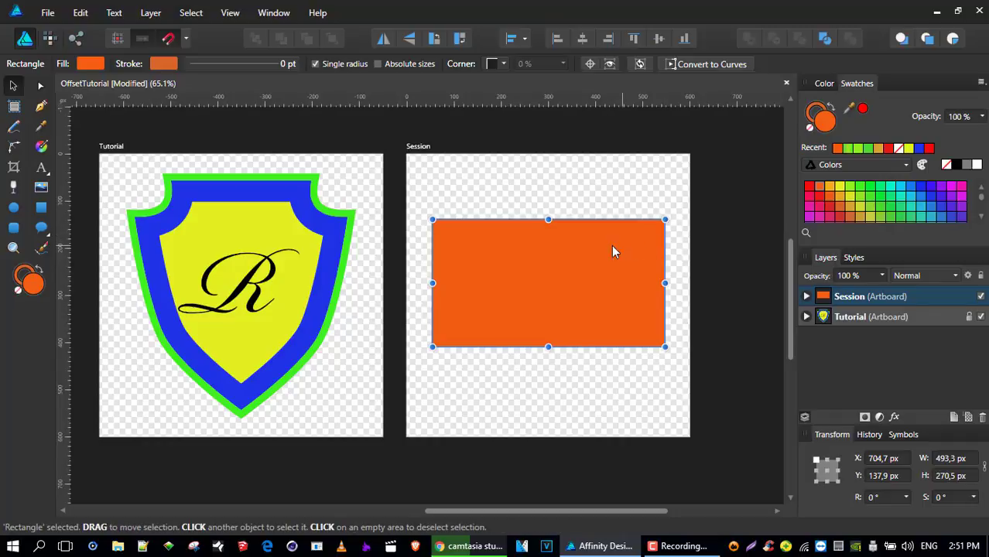
Duplicate the orange rectangle in place and fill the upper copy with light green.
left_click(805, 297)
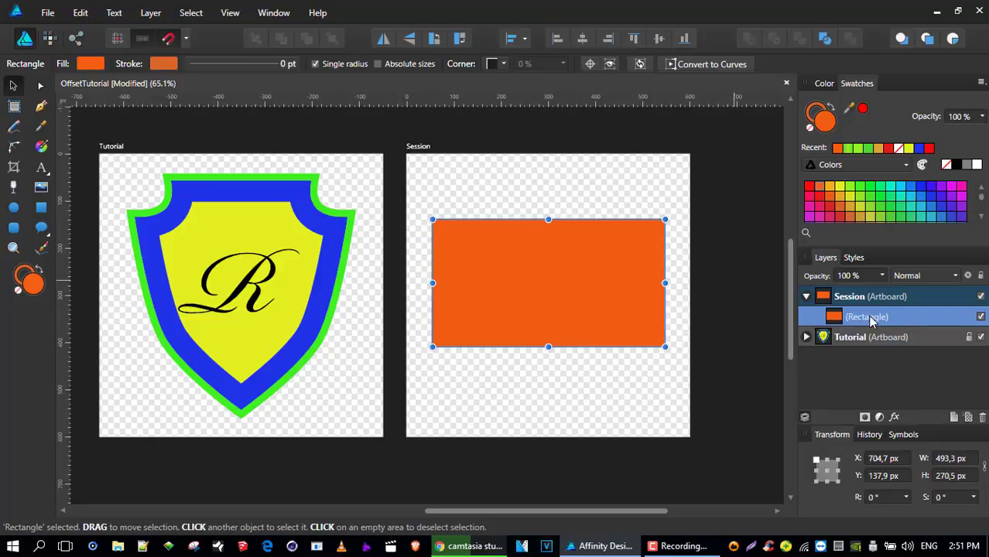
key("ctrl+j")
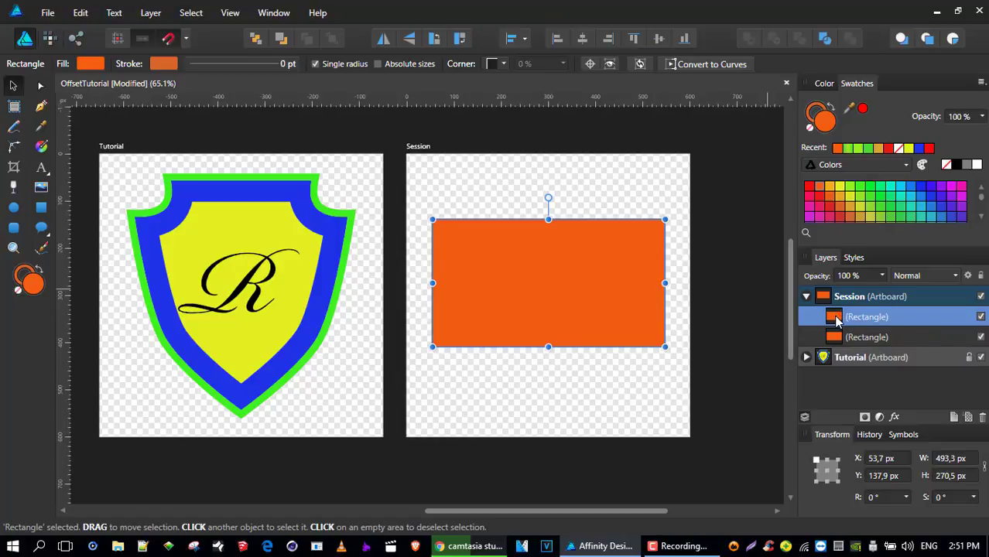
left_click(873, 207)
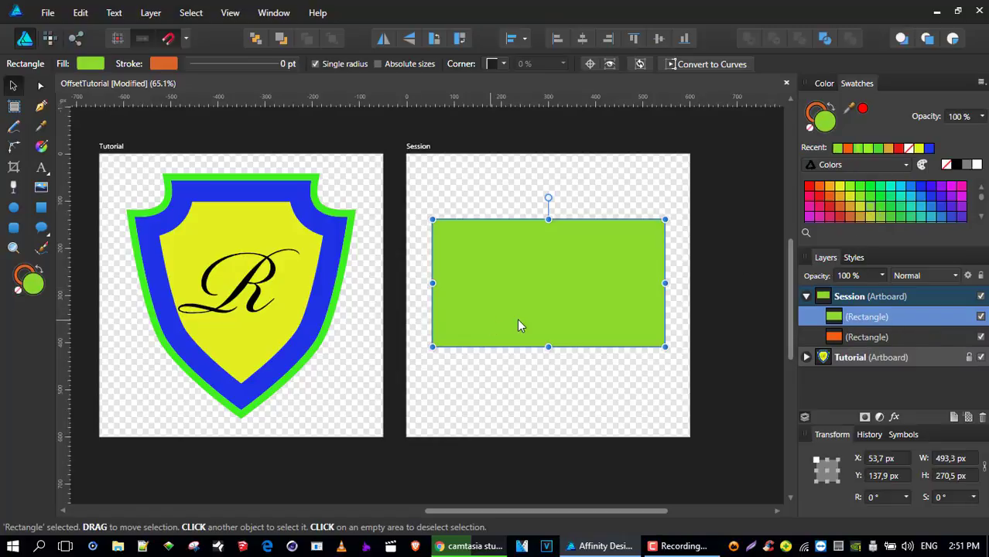
left_click_drag(538, 320, 577, 384)
key("ctrl+z")
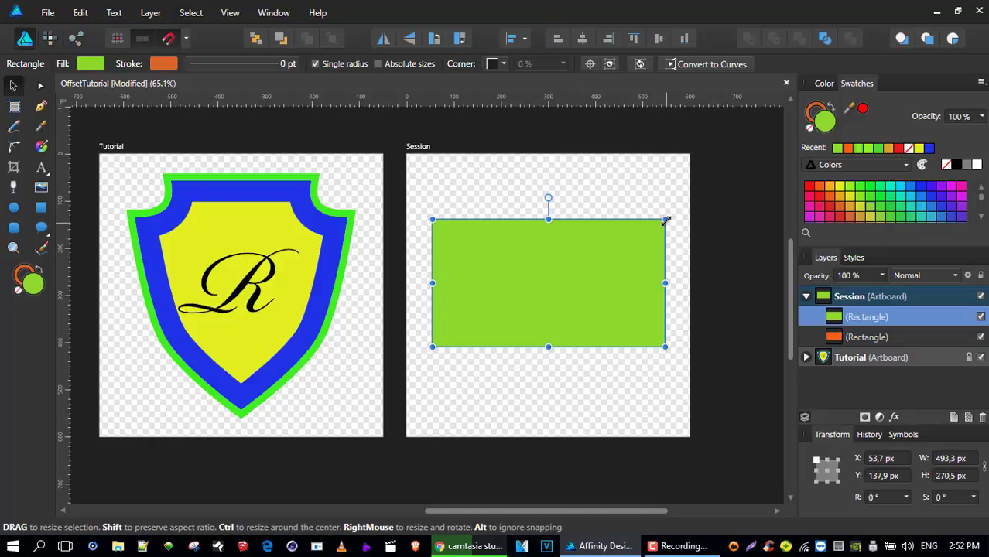
Scale the green rectangle down proportionally around its centre to about 422 × 231 px.
left_click_drag(661, 222, 650, 232)
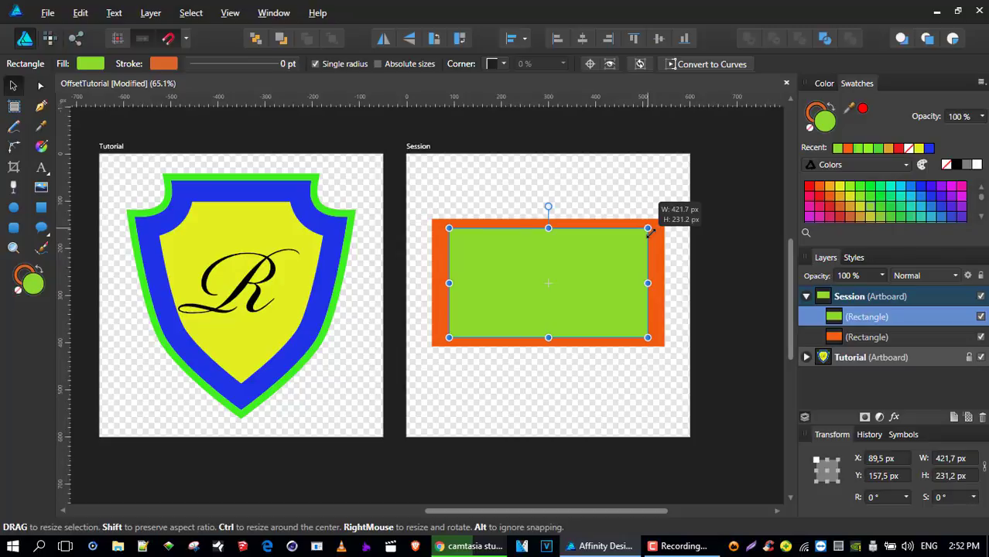
left_click_drag(650, 232, 650, 233)
scroll(618, 300, "up", 3)
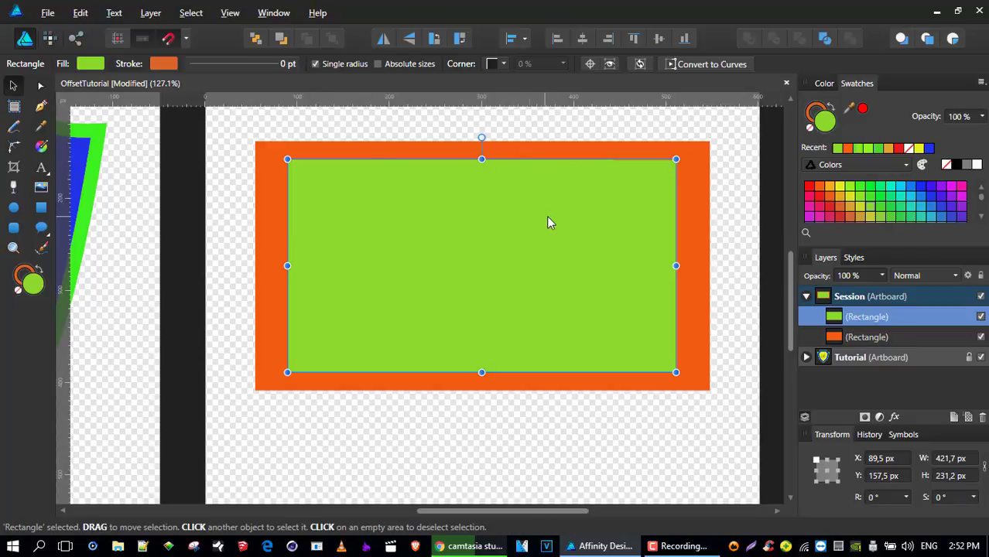
scroll(547, 216, "down", 3)
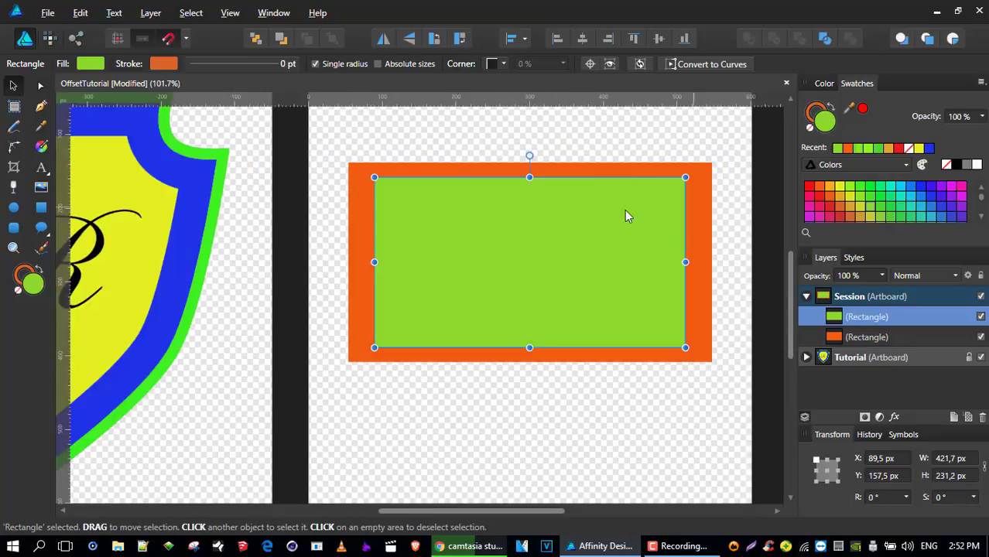
scroll(627, 210, "down", 2)
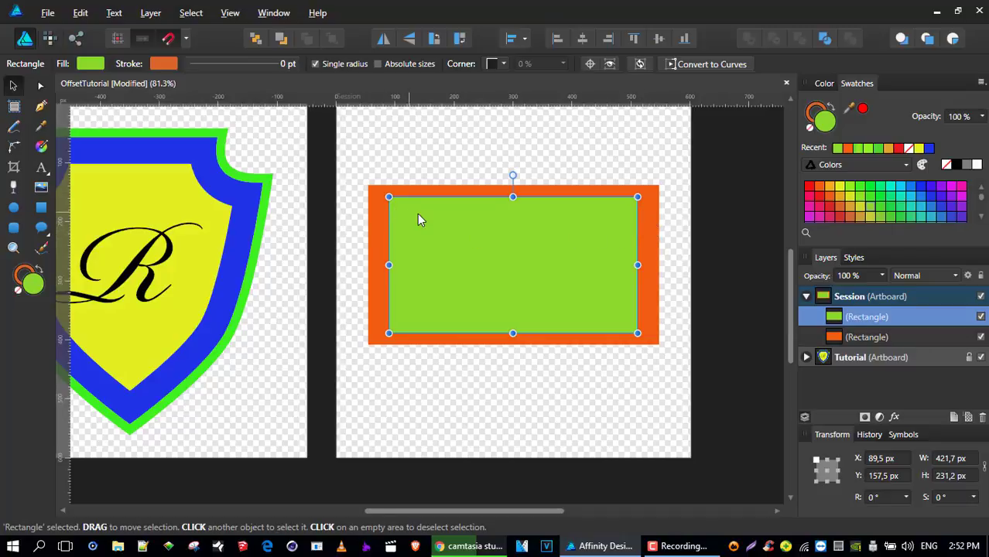
scroll(455, 212, "left", 2)
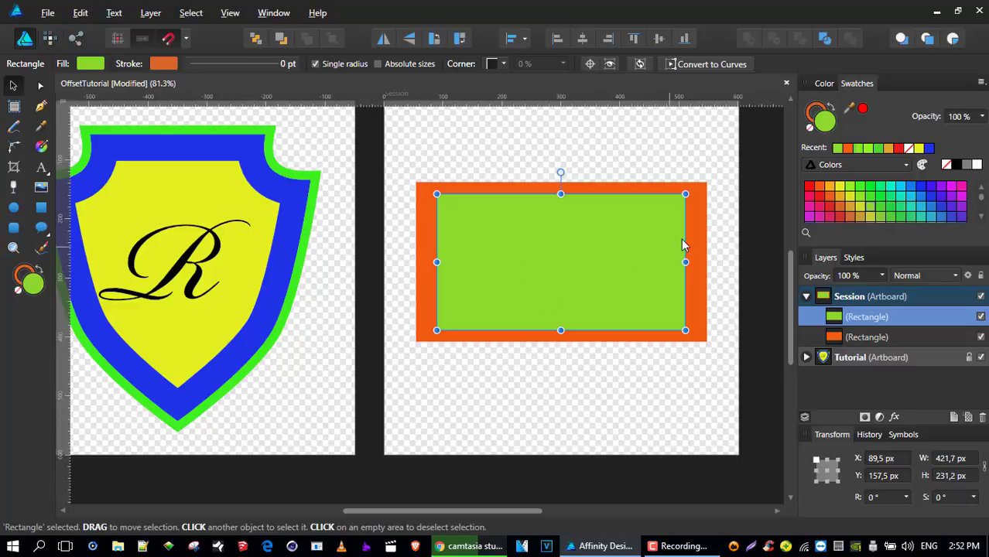
Adjust the green rectangle's two vertical sides to a width of about 456 px, evening out the orange border.
left_click_drag(685, 262, 568, 268)
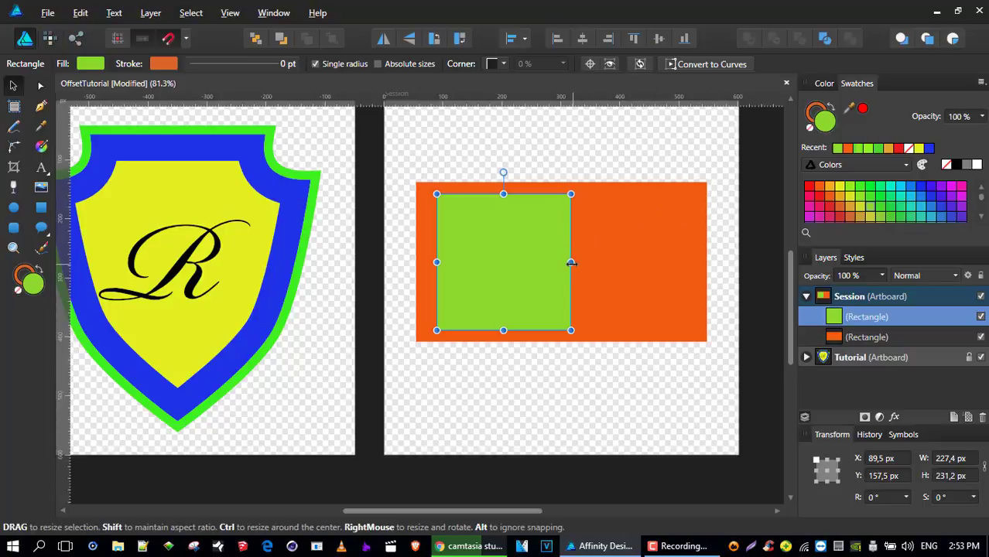
left_click_drag(570, 262, 696, 262)
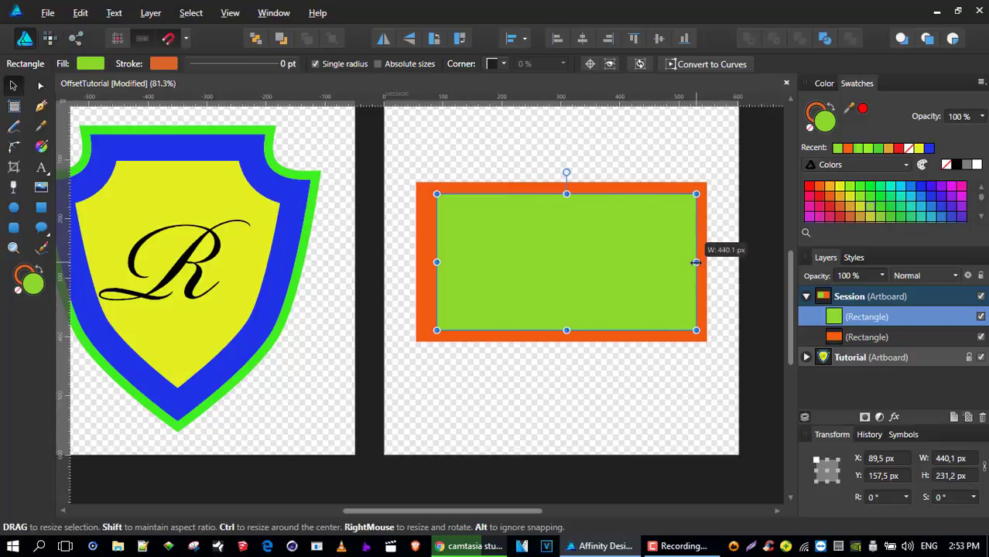
left_click_drag(436, 263, 427, 262)
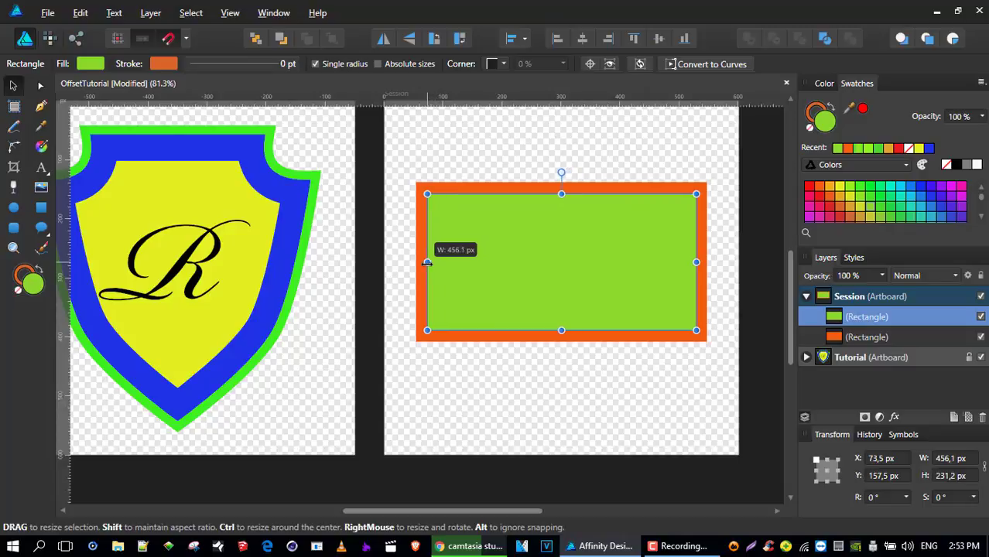
Delete both rectangles from the Session artboard.
scroll(454, 262, "down", 2)
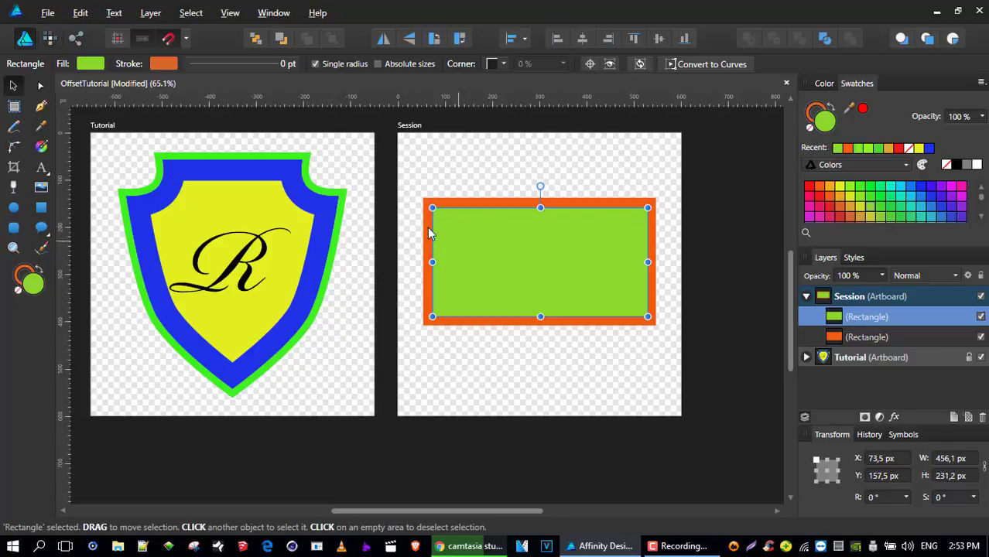
left_click_drag(416, 192, 675, 358)
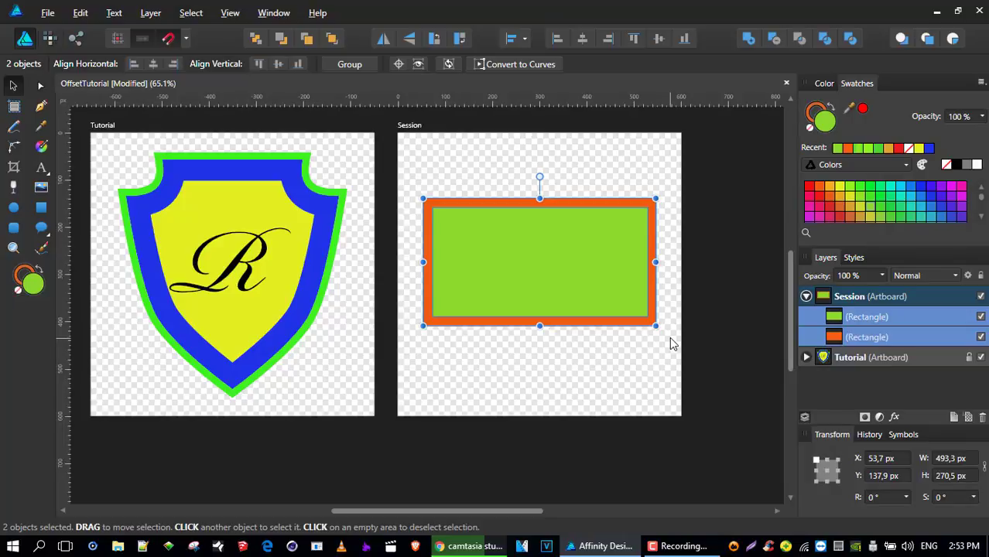
key("Delete")
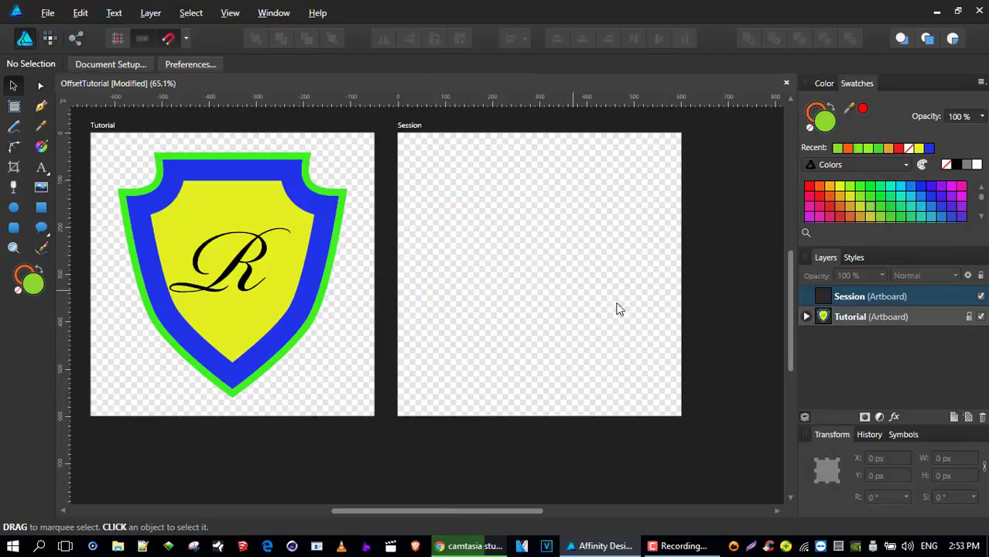
Add a vertical guide at 300.5 px through the centre of the Session artboard using the Guides Manager.
left_click_drag(562, 301, 606, 322)
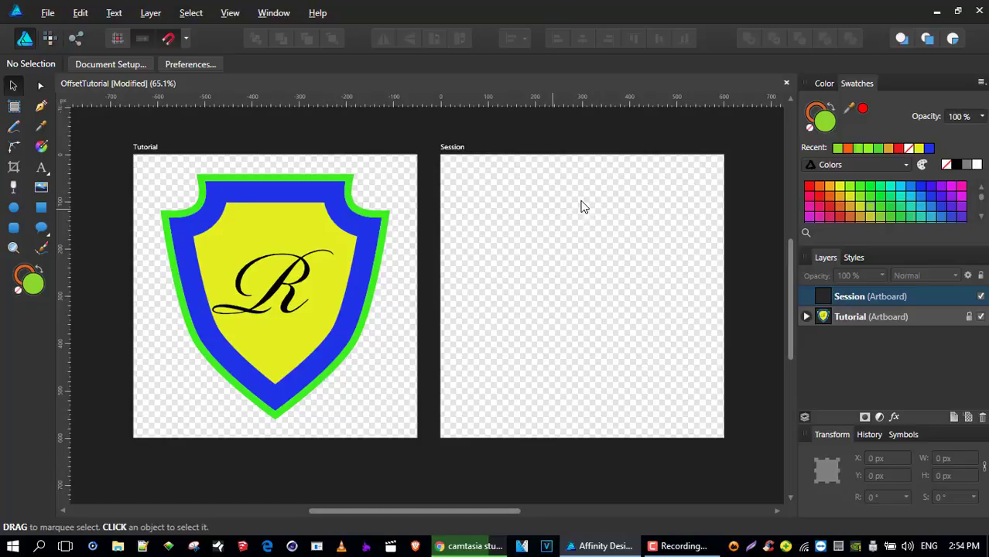
left_click(230, 12)
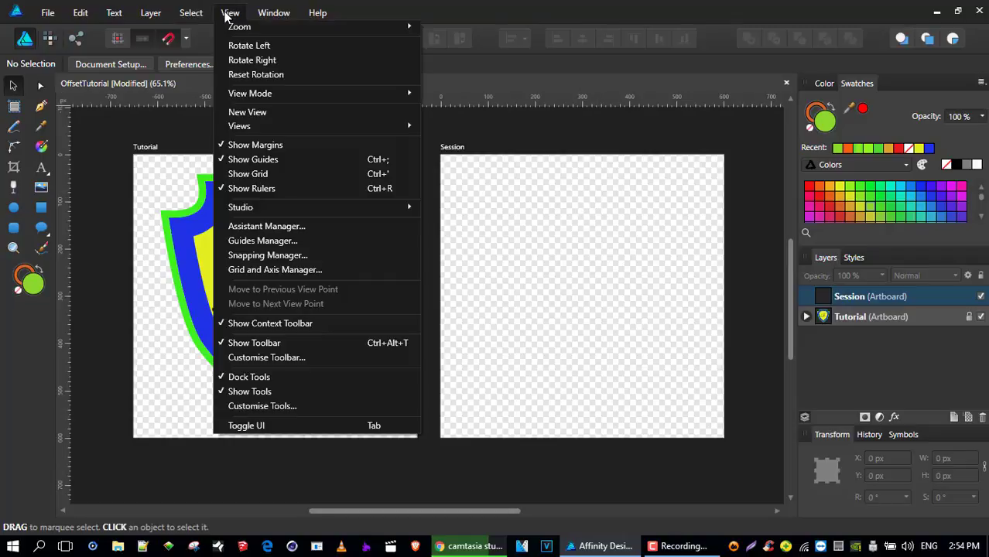
left_click(263, 241)
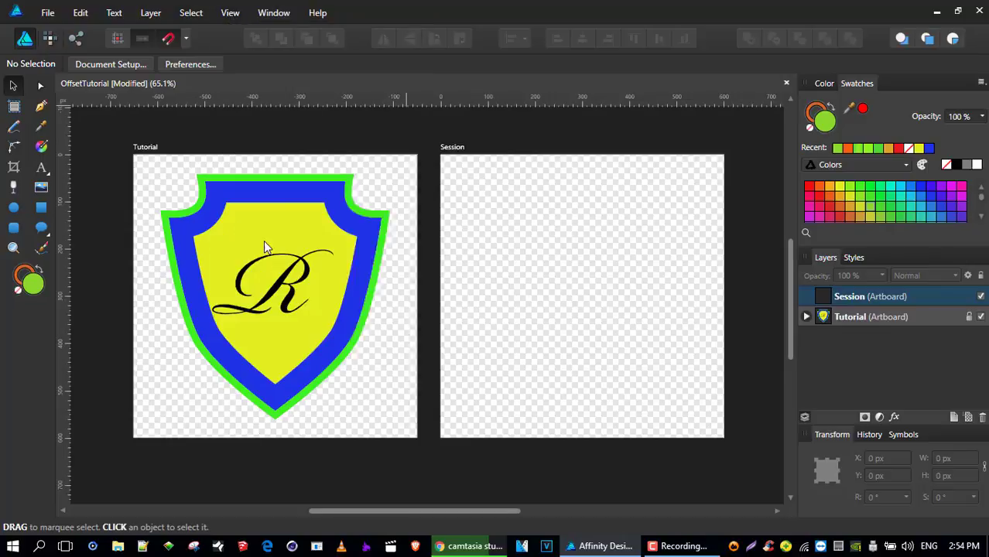
left_click_drag(518, 147, 326, 167)
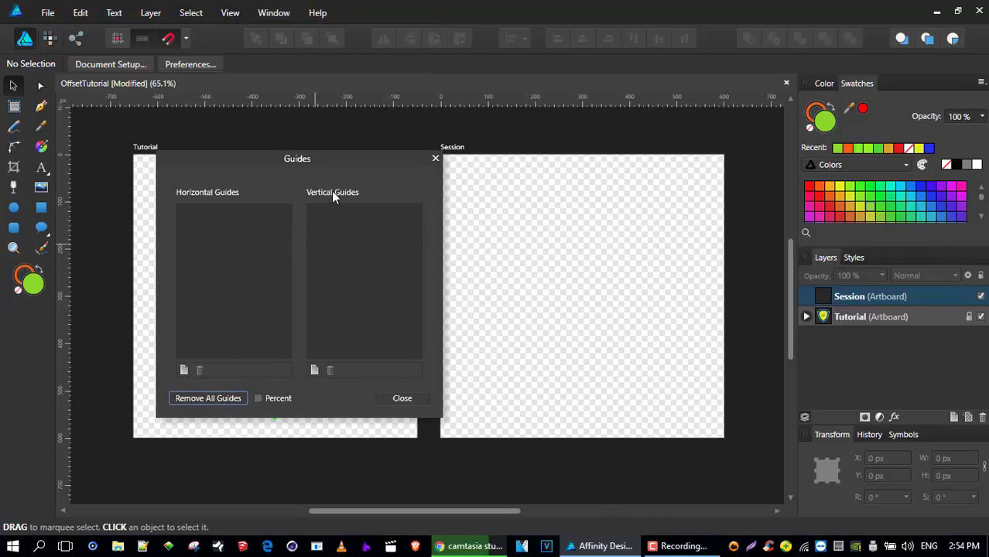
left_click(314, 371)
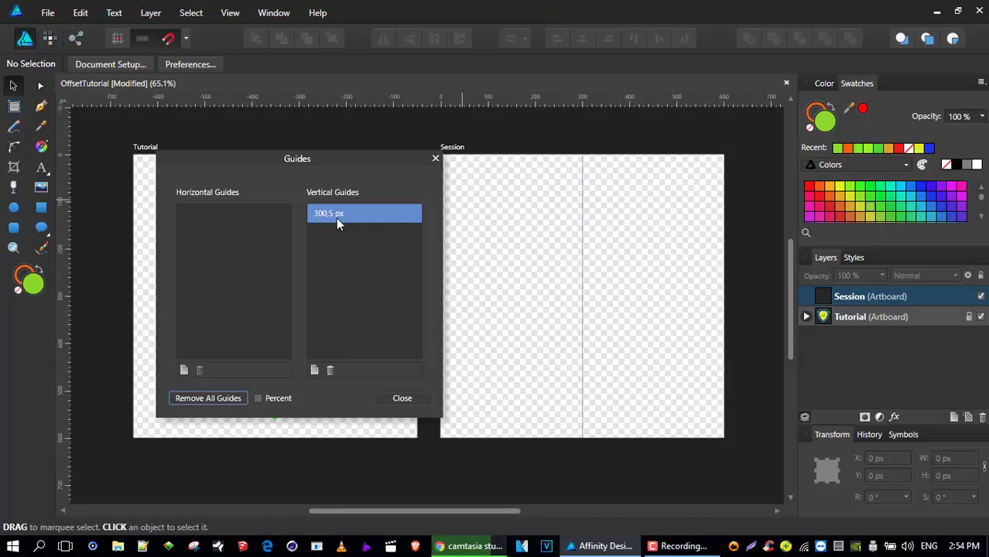
left_click(402, 399)
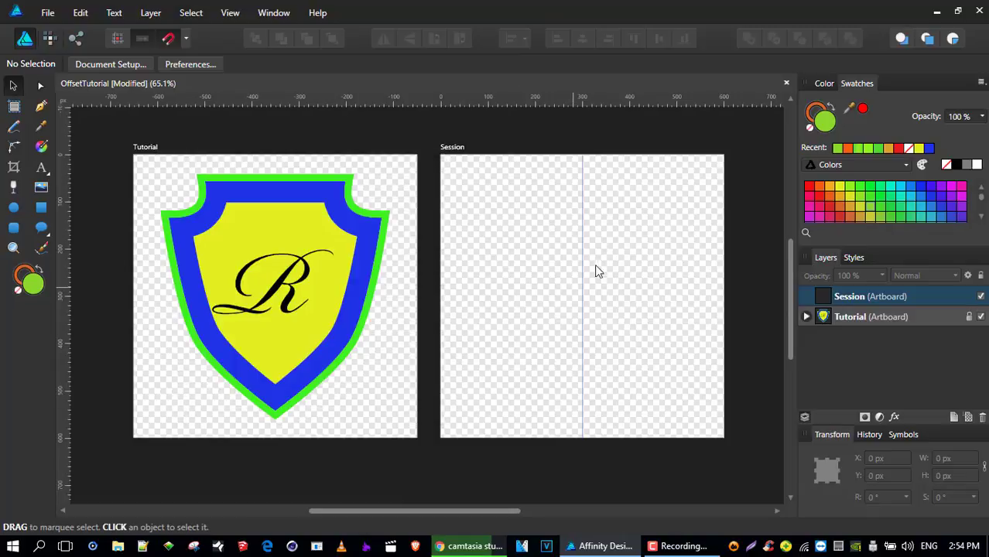
mouse_move(583, 270)
left_mouse_down()
mouse_move(516, 279)
mouse_move(582, 287)
left_mouse_up()
Draw the shield outline's top edge with the Pen tool, about 161 px leftward from the Session artboard's centre guide at Y about 55 px.
left_click(41, 105)
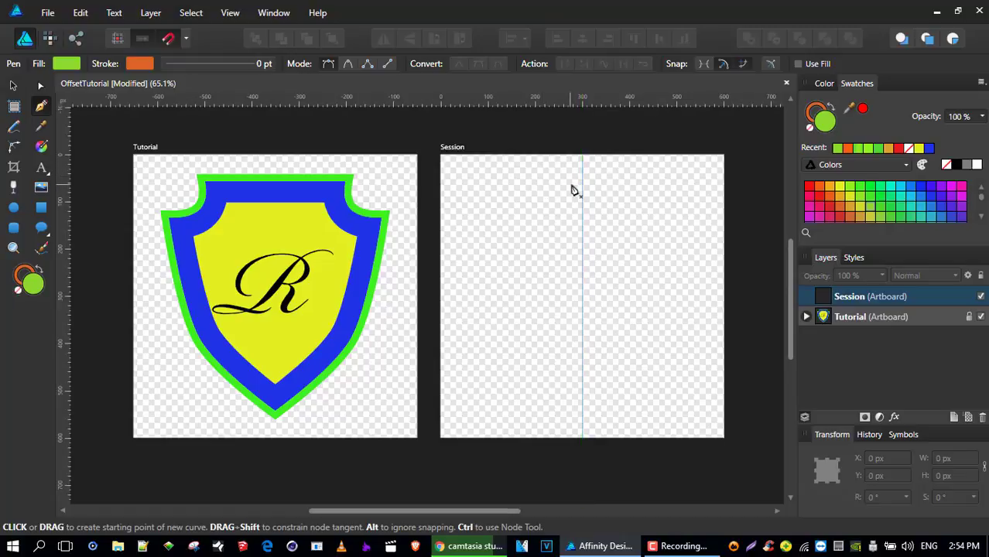
left_click(186, 40)
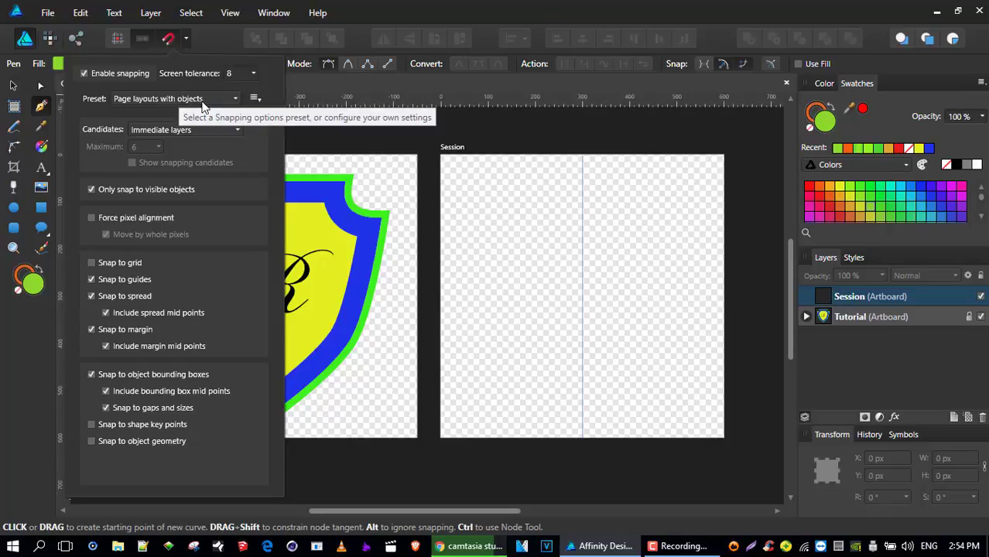
left_click(207, 33)
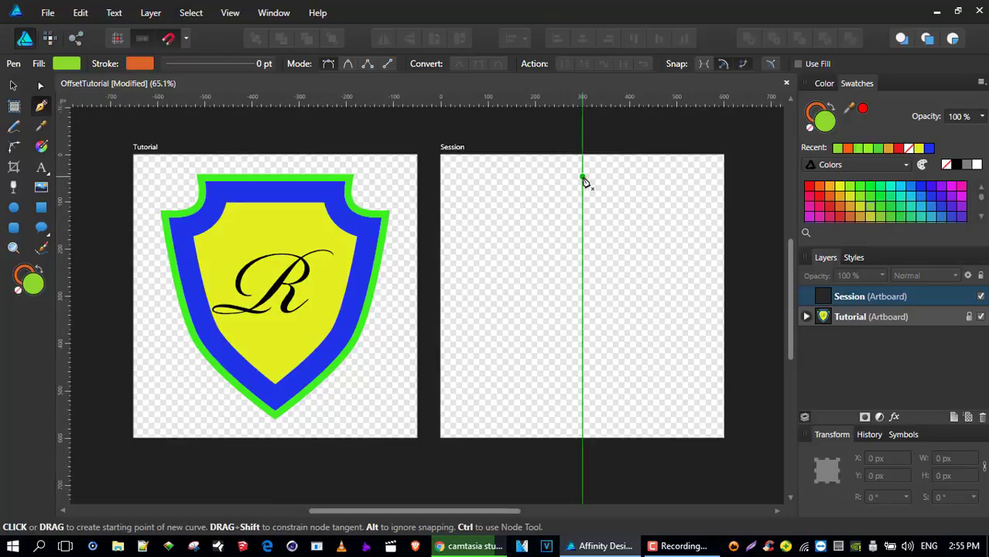
scroll(584, 186, "up", 4)
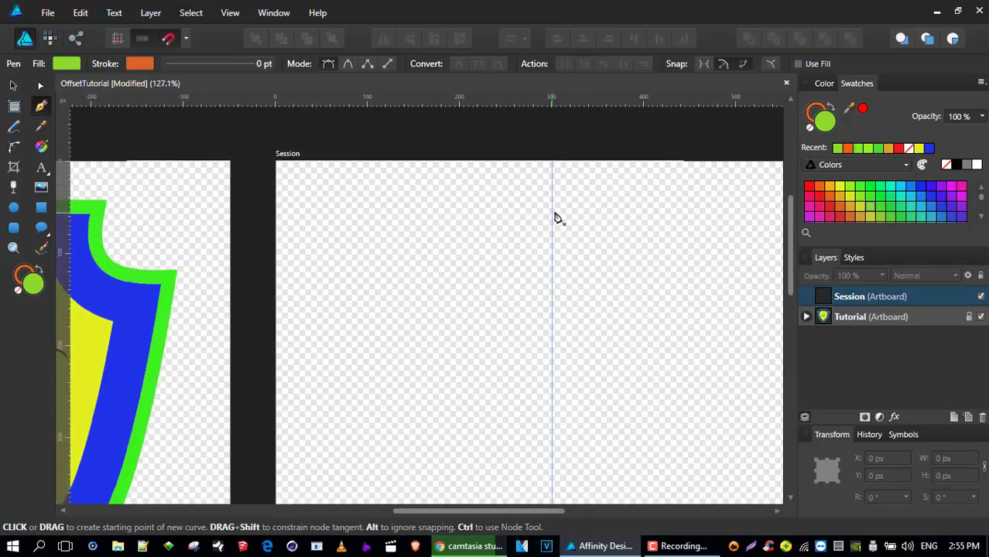
scroll(553, 208, "down", 3)
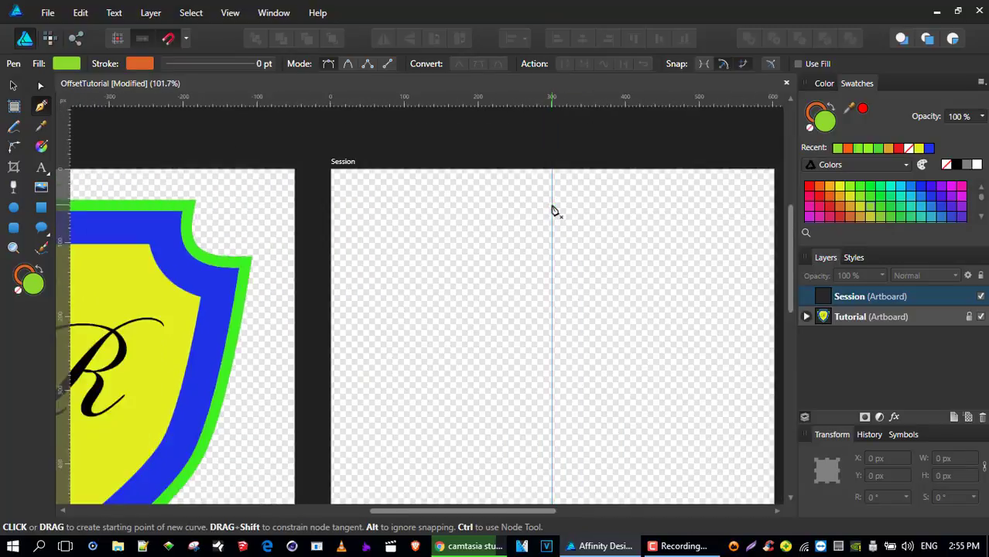
left_click_drag(552, 209, 623, 200)
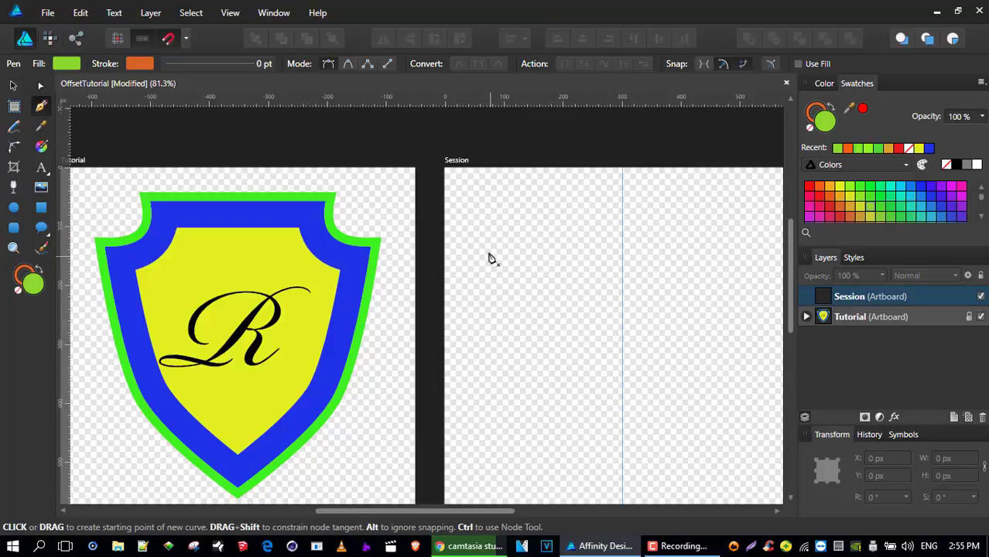
left_click(623, 202)
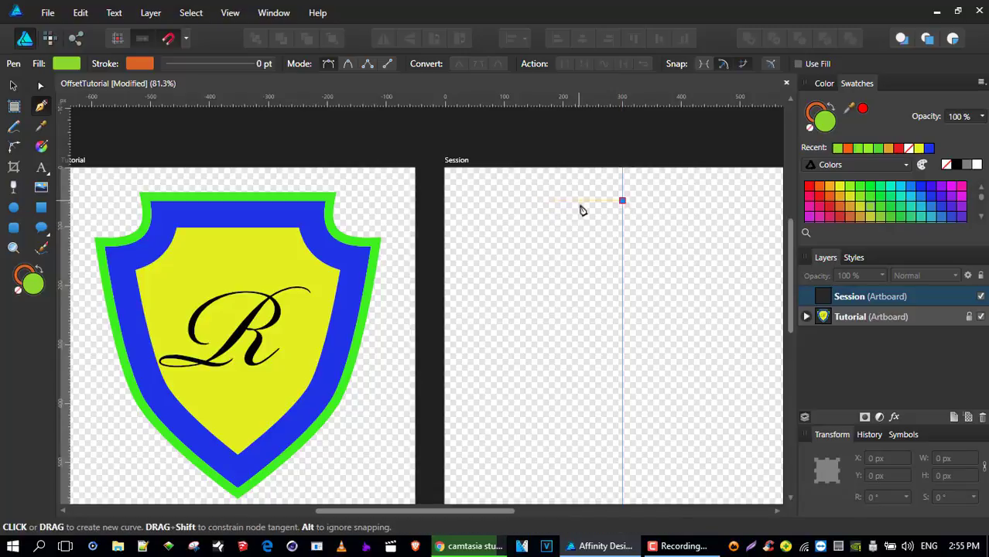
scroll(562, 206, "up", 3)
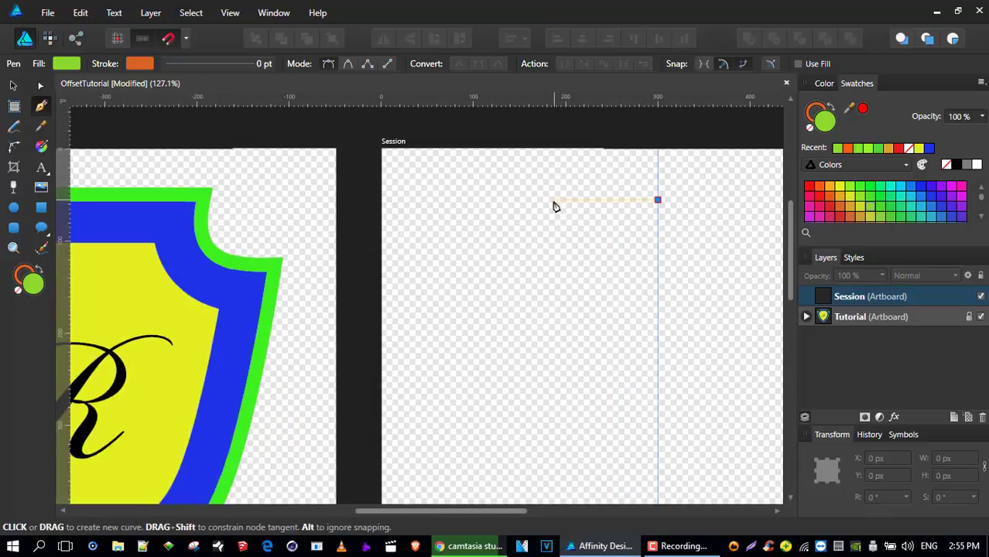
left_click(509, 200)
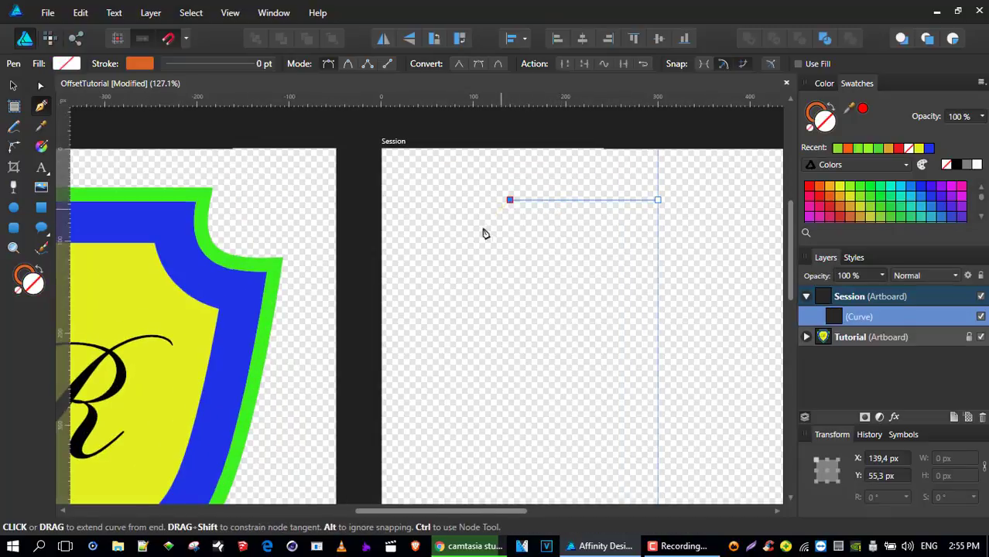
Extend the half-shield path through nodes at about (82, 169) and (82, 416) px, ending on the centre guide at about (300.5, 543) px.
left_click(456, 307)
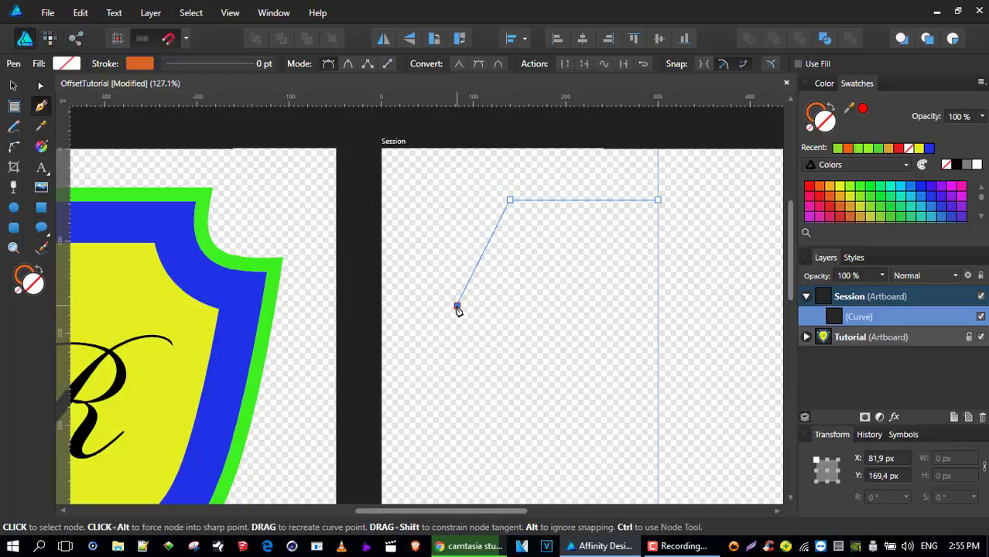
scroll(495, 342, "down", 5)
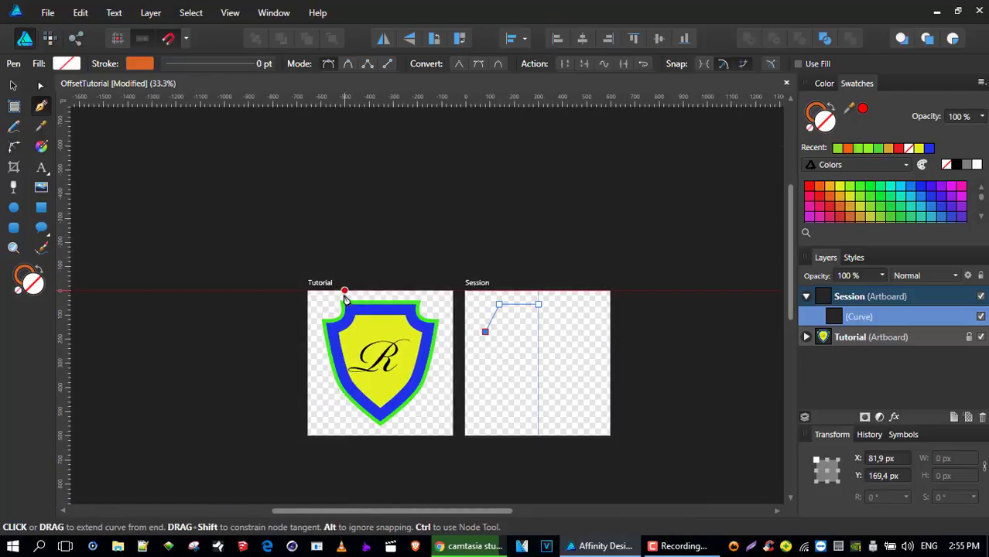
scroll(444, 358, "up", 2)
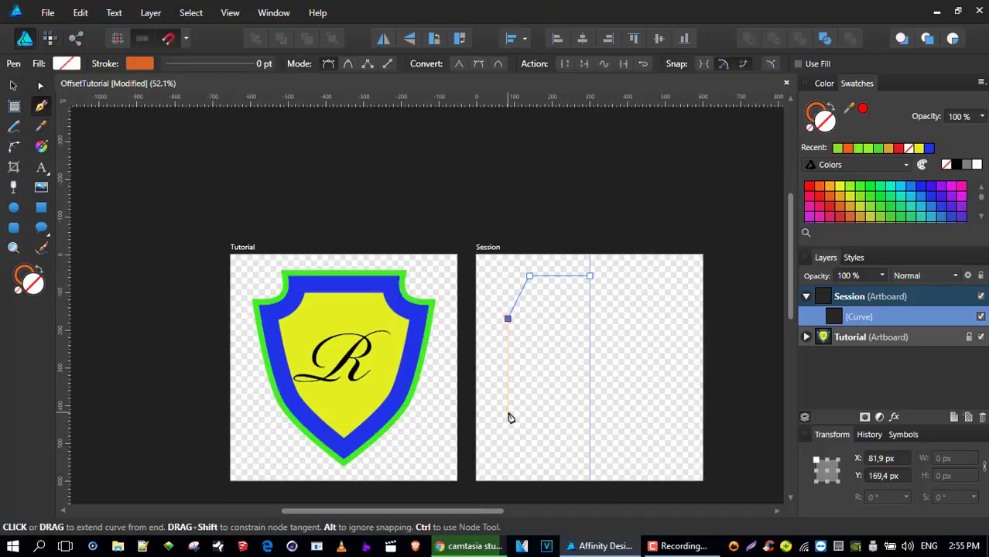
left_click(509, 412)
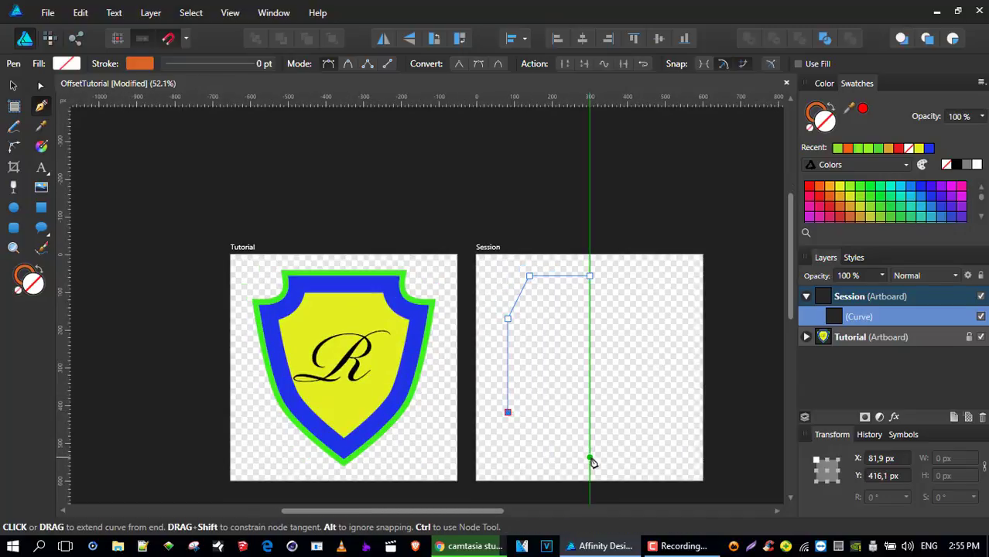
left_click(590, 460)
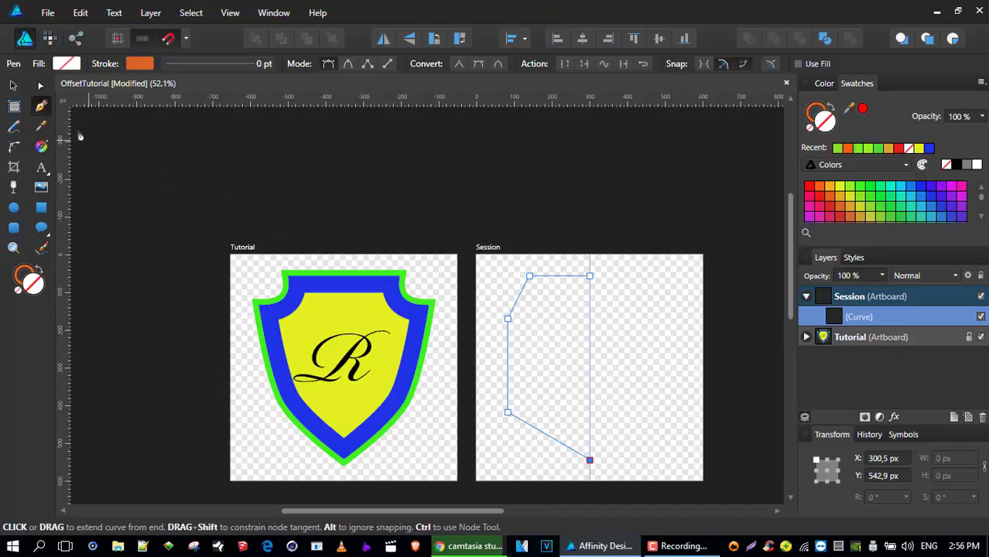
Draw a separate three-node test curve on the right half of the Session artboard, ending at about (378, 266) px.
left_click(13, 89)
left_click(357, 168)
left_click_drag(734, 320, 576, 280)
left_click(41, 106)
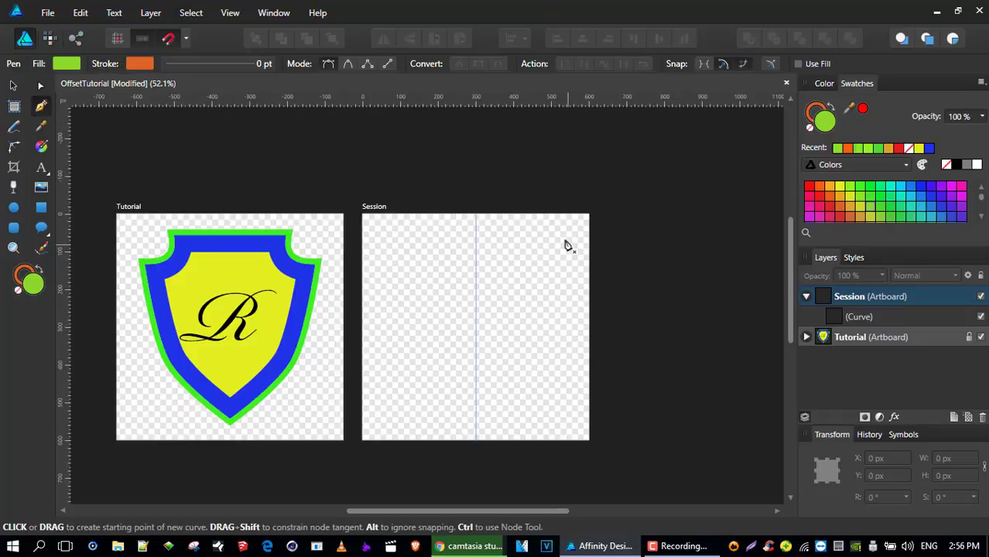
left_click(569, 239)
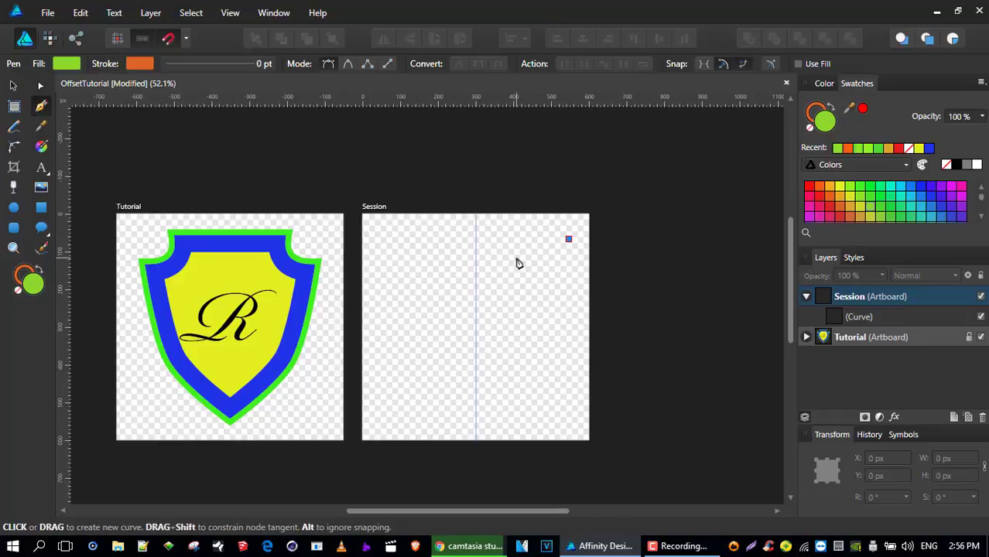
left_click(517, 258)
left_click(505, 316)
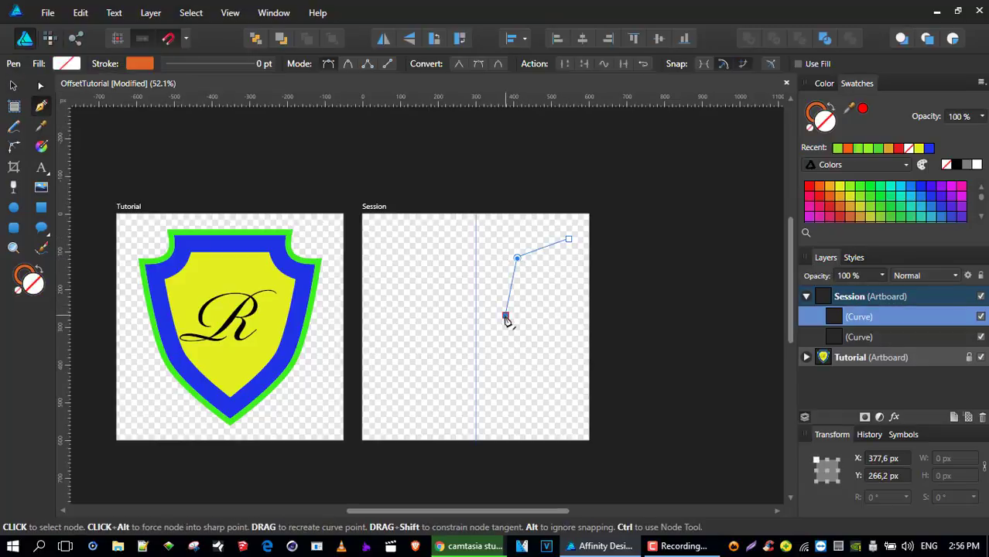
scroll(538, 252, "up", 3)
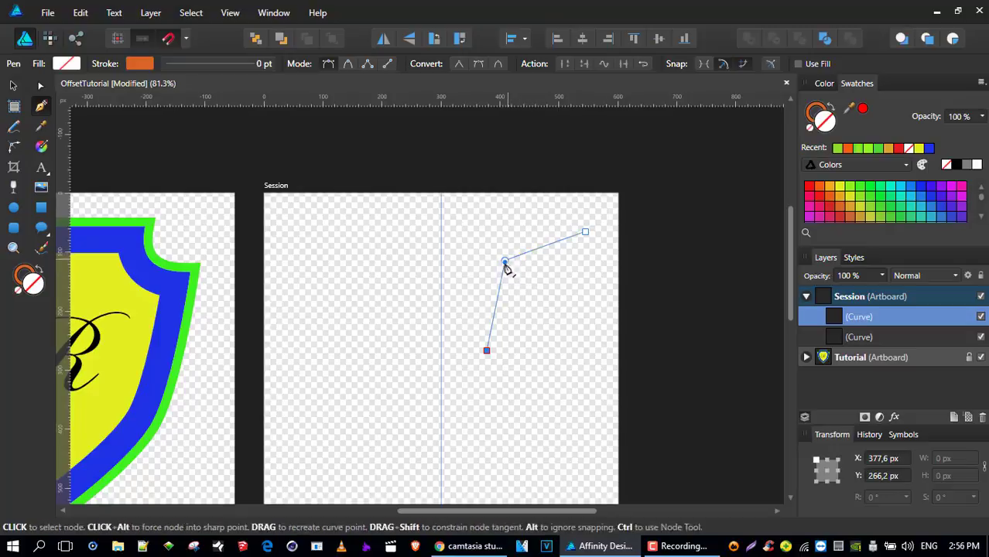
Select the middle node of the test curve with the Node tool, and deselect the curve.
left_click(41, 85)
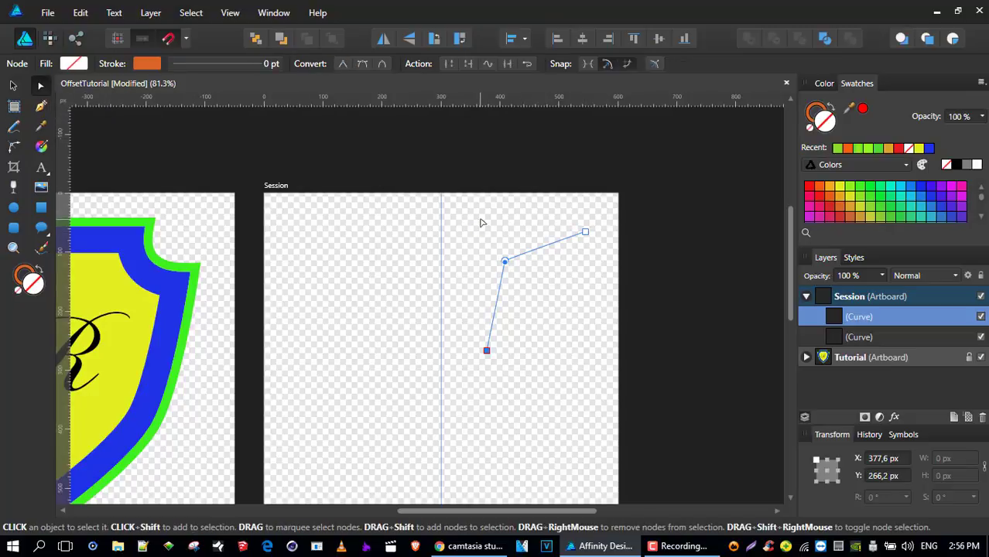
left_click_drag(483, 229, 542, 293)
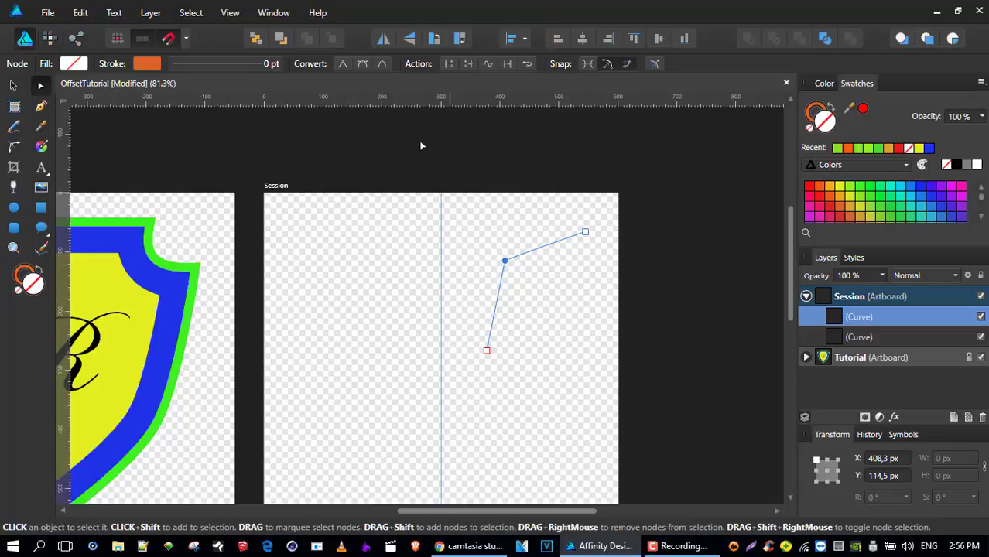
left_click(555, 313)
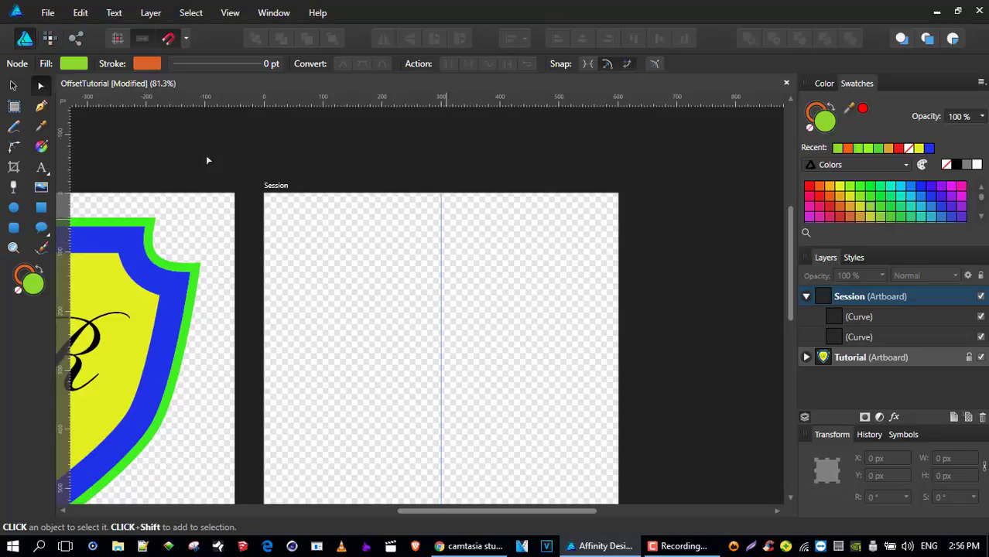
Shift the Session artboard slightly right and up, away from the Tutorial artboard.
left_click(21, 85)
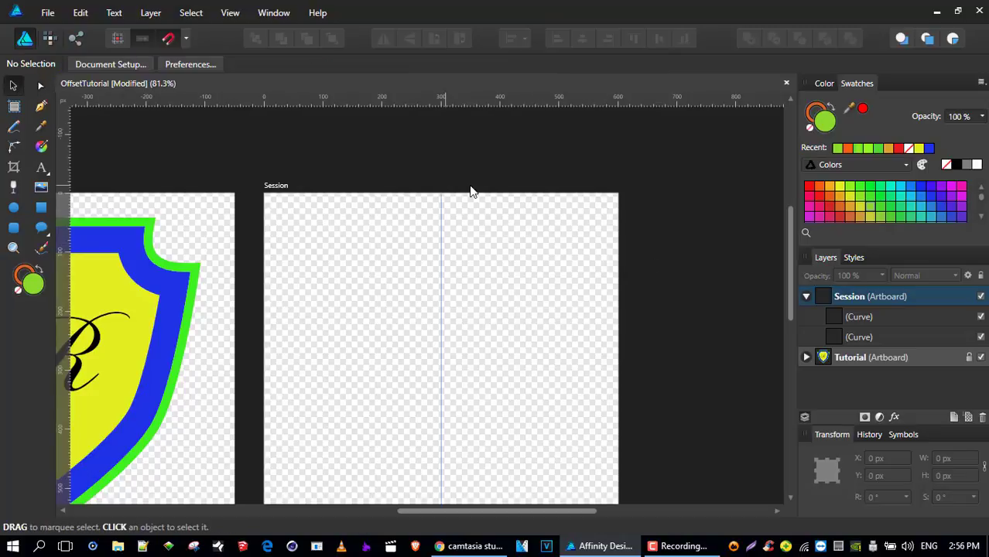
left_click_drag(462, 194, 479, 180)
key("ctrl+z")
left_click(548, 240)
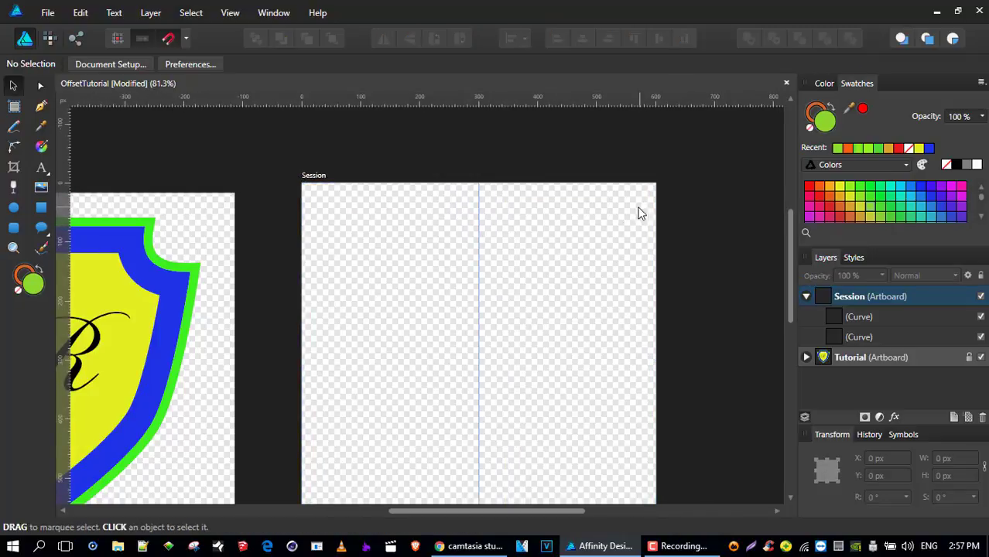
Move the test curve's middle node to about (397, 124) px, and delete that curve.
left_click_drag(639, 213, 491, 345)
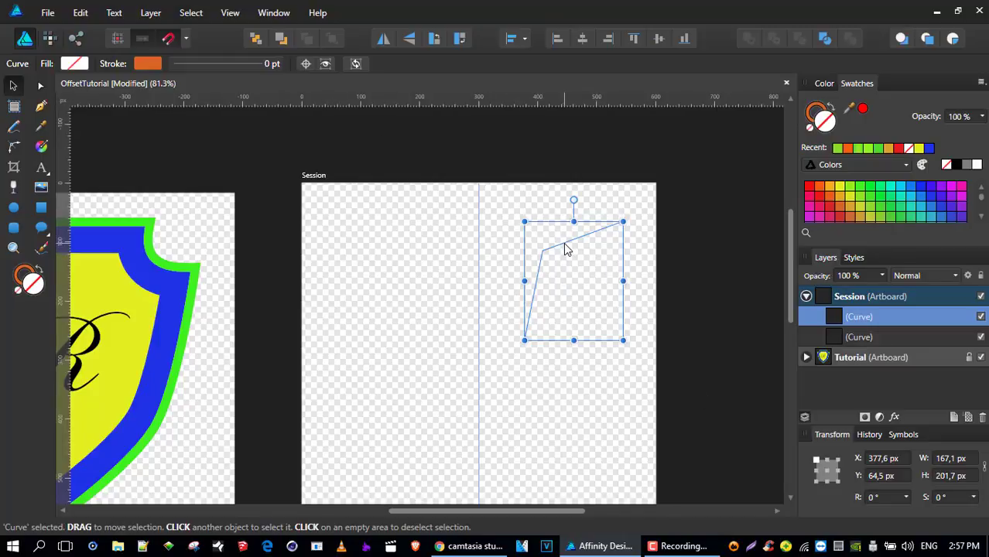
left_click(40, 86)
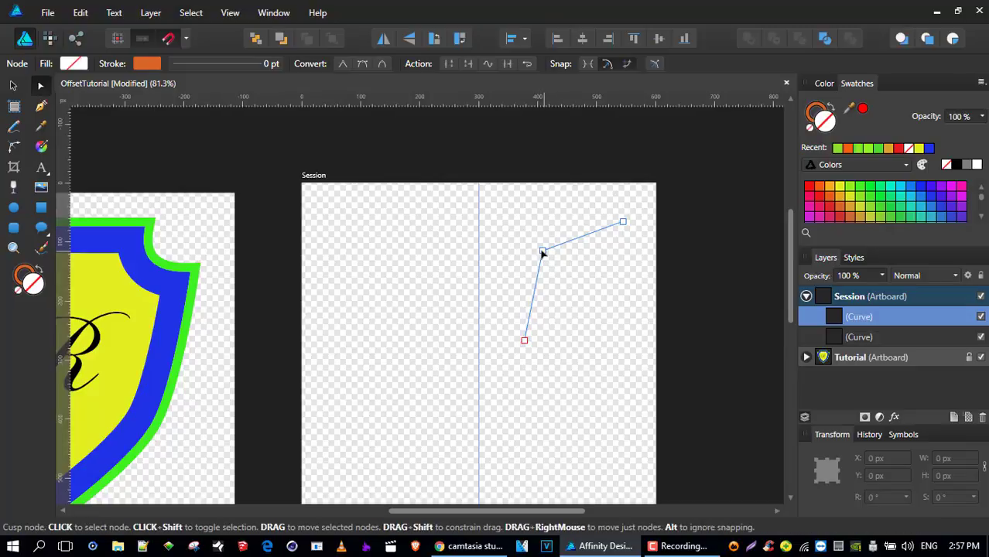
mouse_move(542, 253)
left_mouse_down()
mouse_move(530, 248)
mouse_move(536, 258)
left_mouse_up()
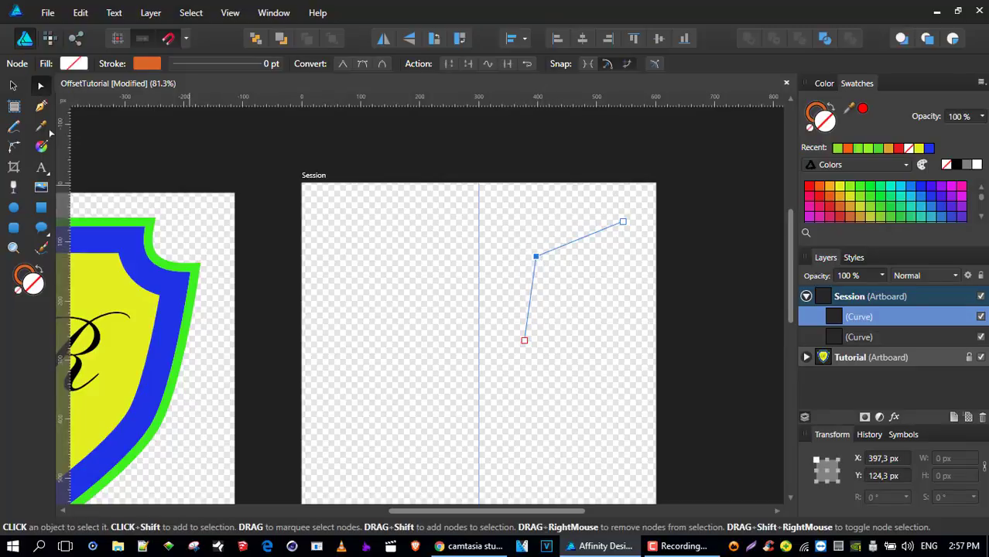
left_click(13, 85)
key("Delete")
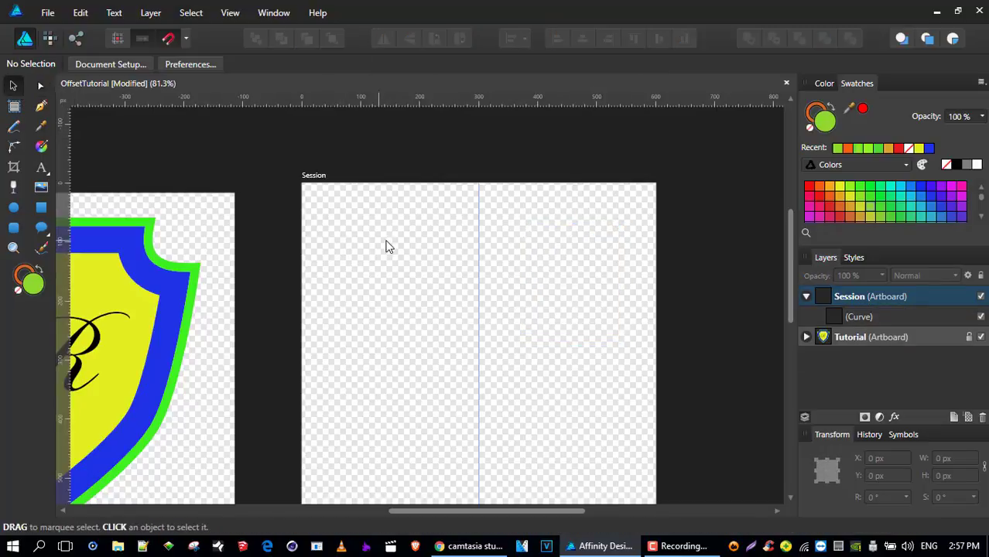
Select the half-shield curve on the Session artboard and set its stroke width to 1 pt.
left_click(42, 87)
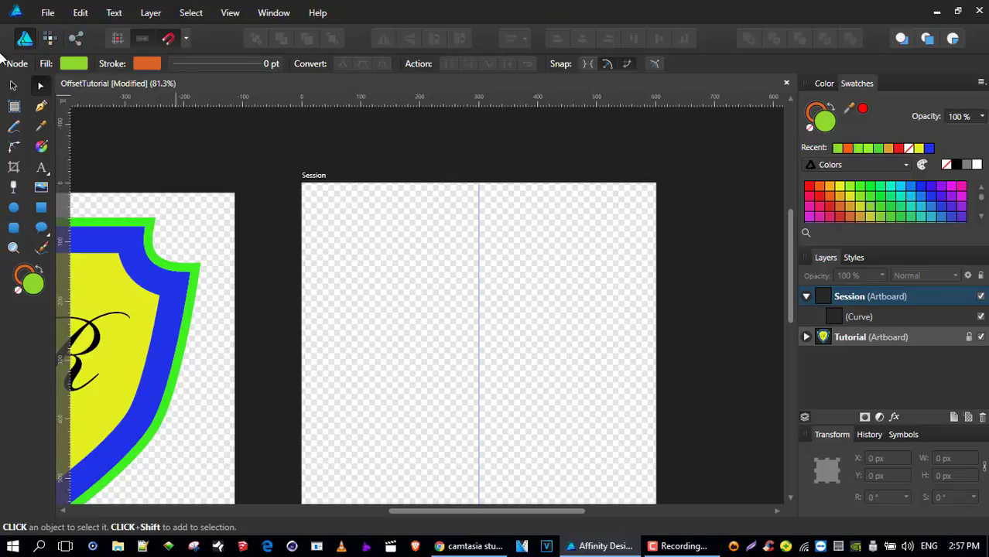
left_click(15, 85)
left_click_drag(470, 198, 318, 455)
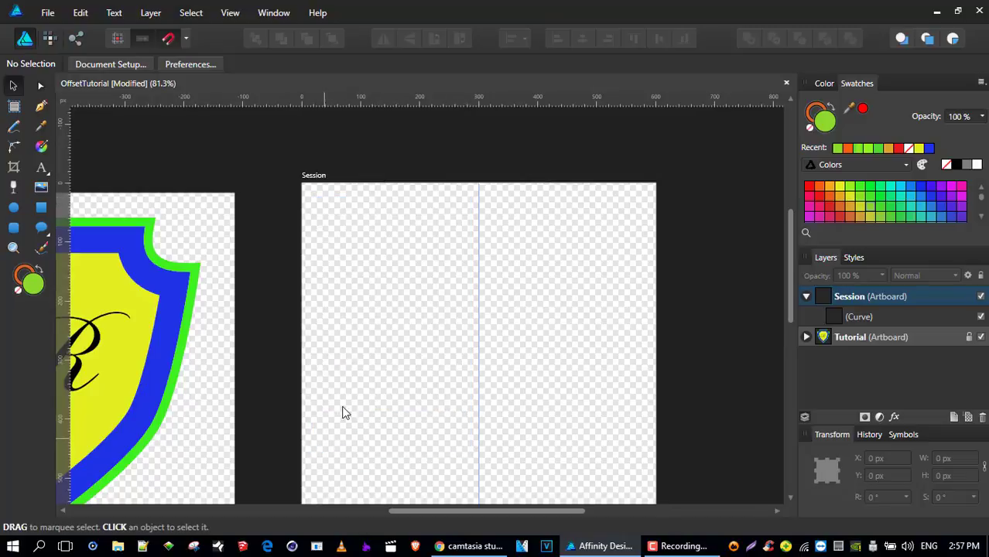
left_click(857, 322)
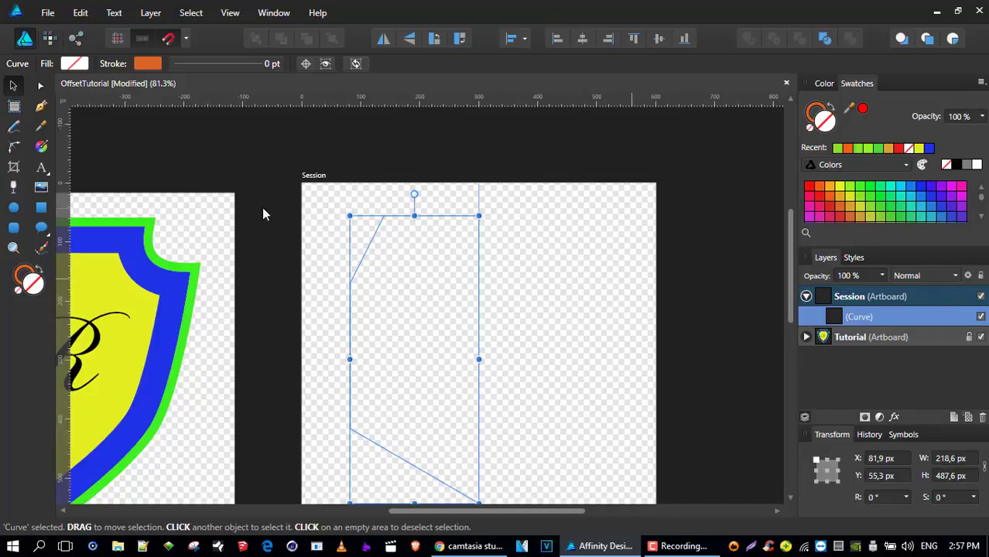
left_click(275, 66)
left_click(320, 118)
type("1")
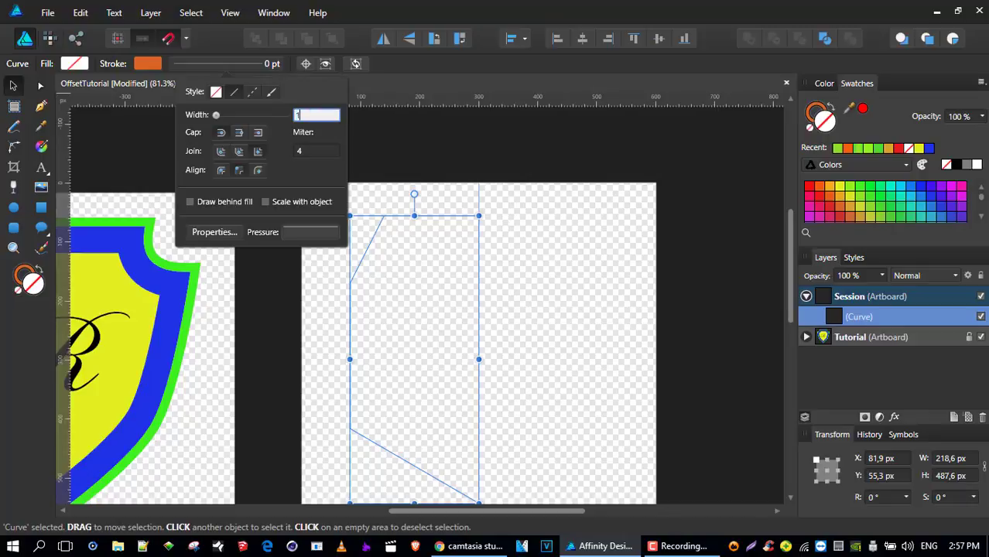
key("Return")
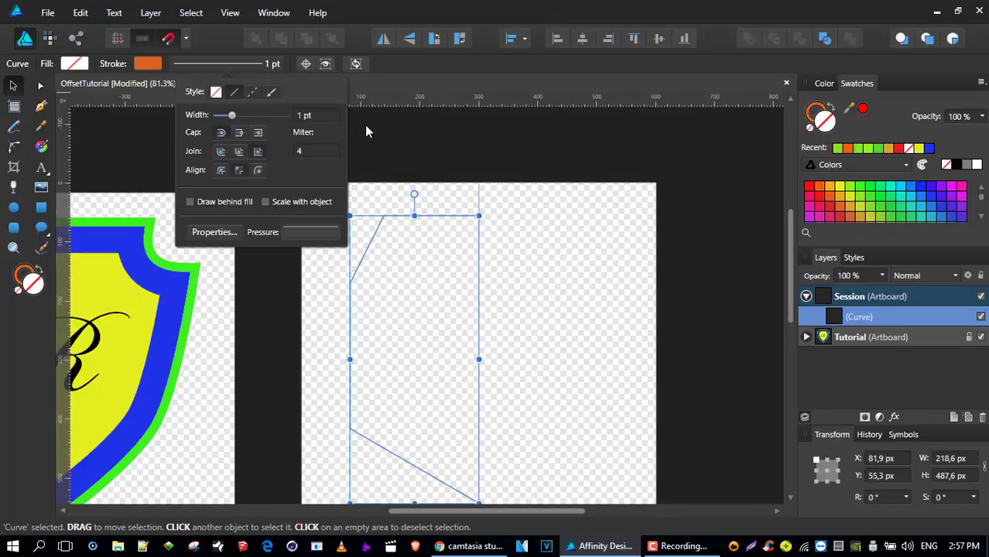
left_click(432, 142)
left_click_drag(467, 234, 581, 183)
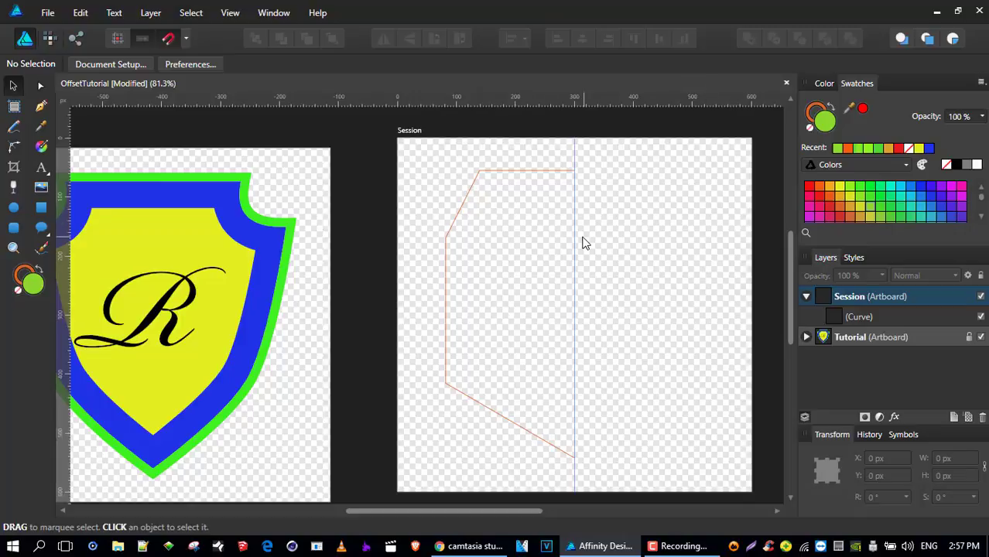
left_click(524, 174)
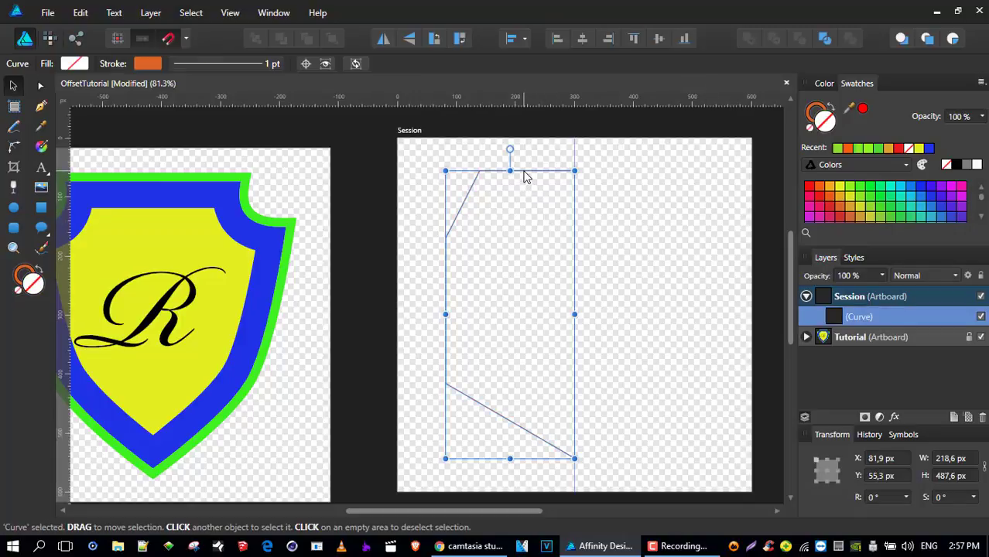
left_click(463, 211)
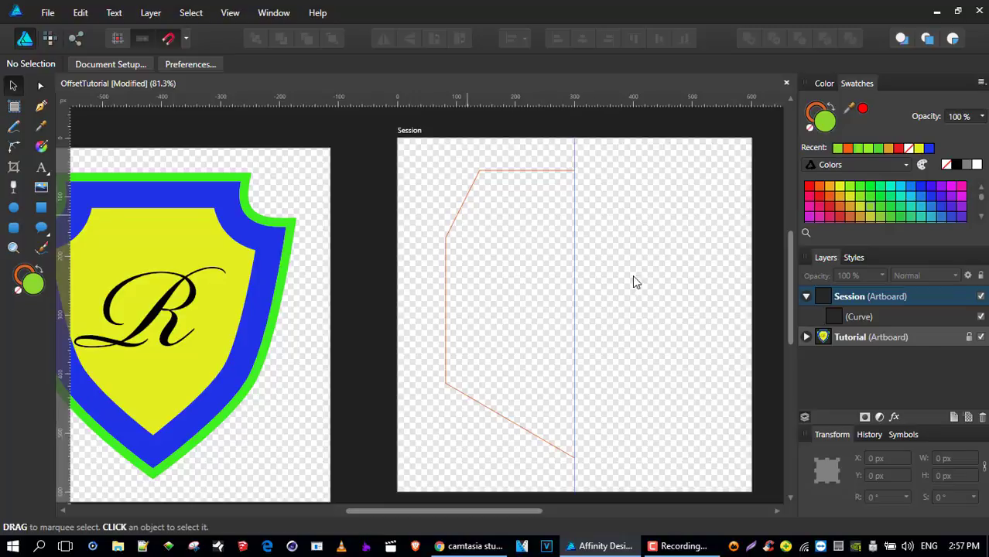
Fill the half-shield curve on the Session artboard with bright green, and deselect it.
left_click(911, 315)
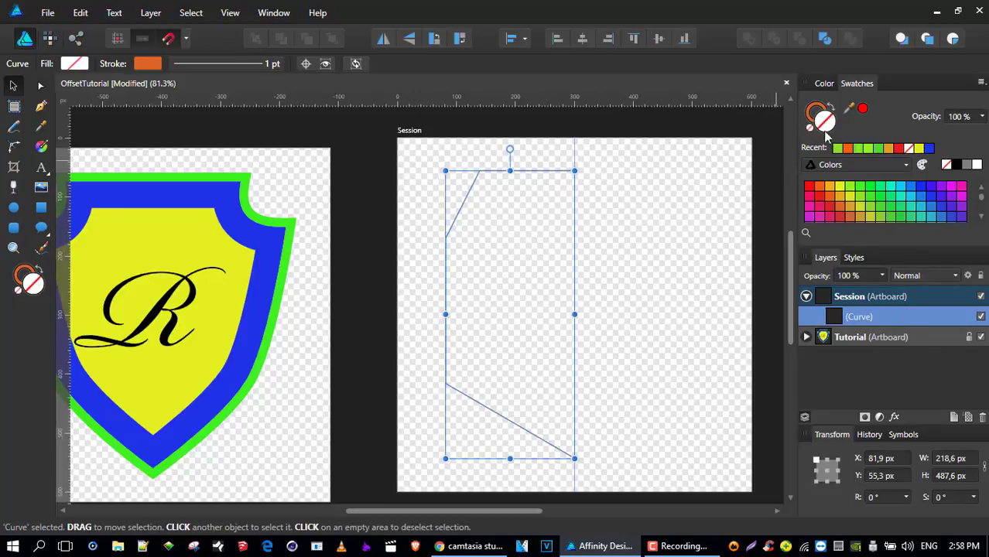
left_click(869, 200)
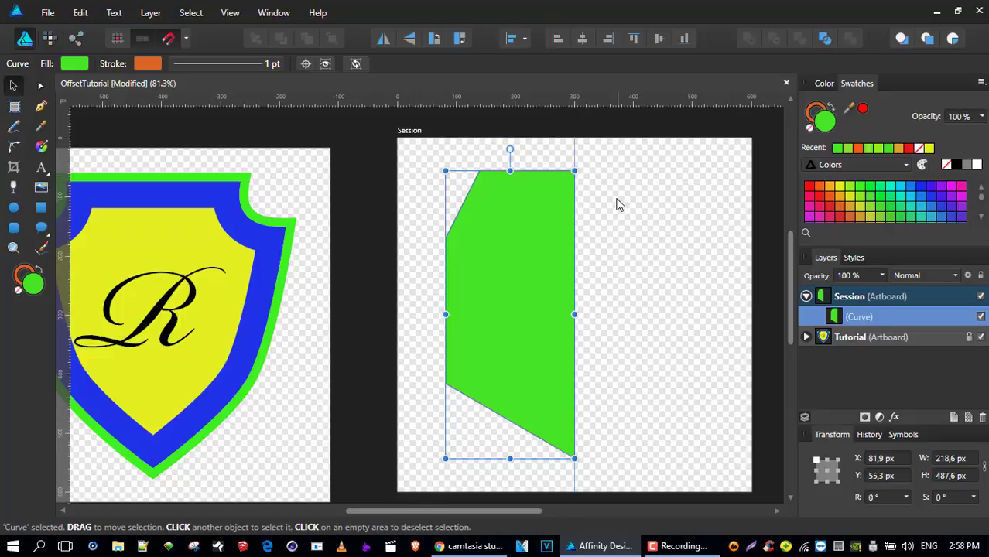
left_click(684, 291)
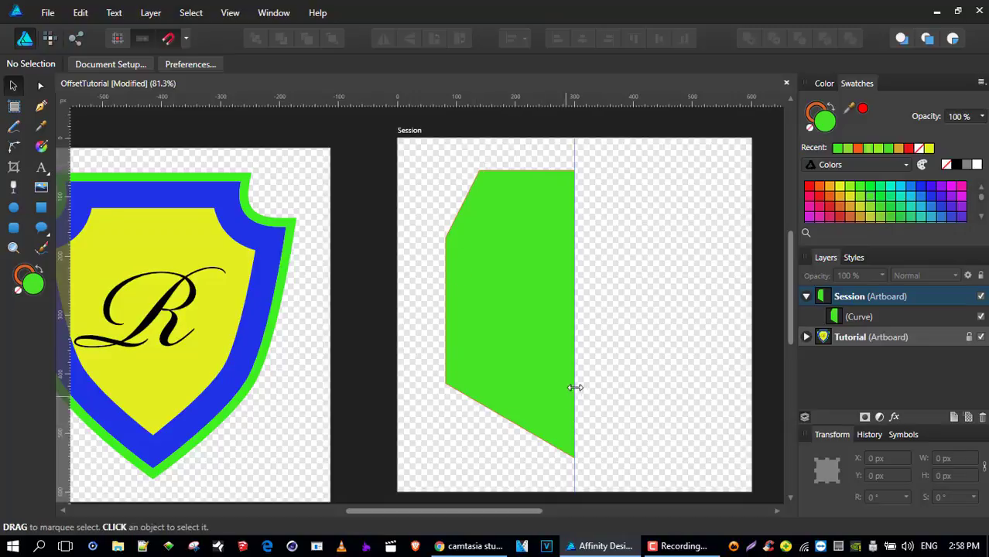
Bend the half-shield's slanted upper edge inward with the Node tool so it forms a concave arc like the Tutorial shield's.
left_click_drag(583, 394, 691, 399)
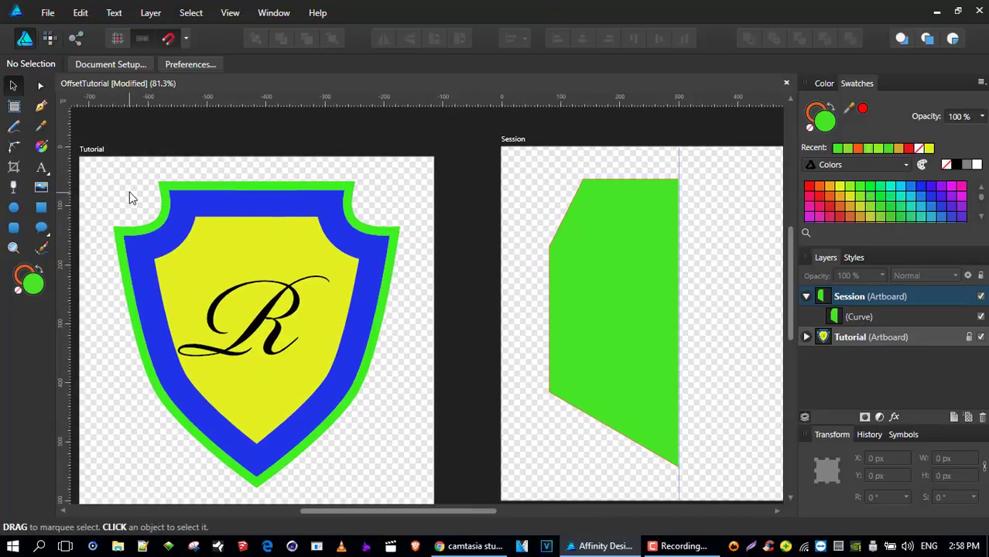
left_click(40, 86)
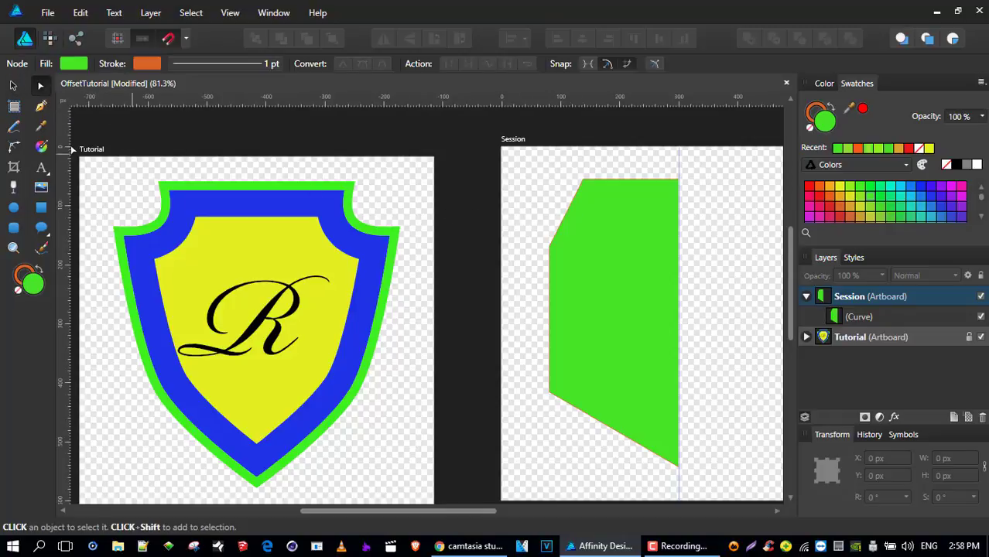
left_click(13, 86)
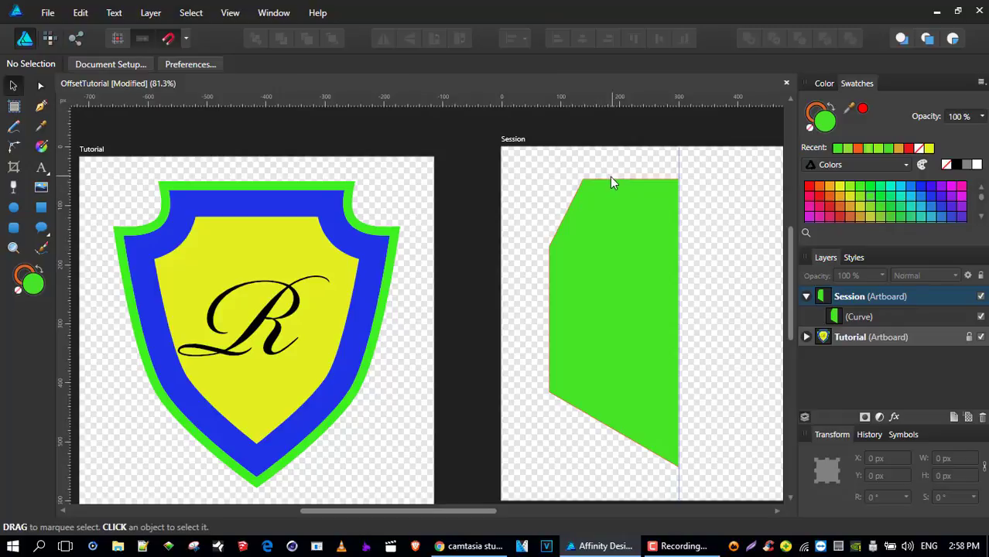
left_click(611, 183)
left_click(41, 87)
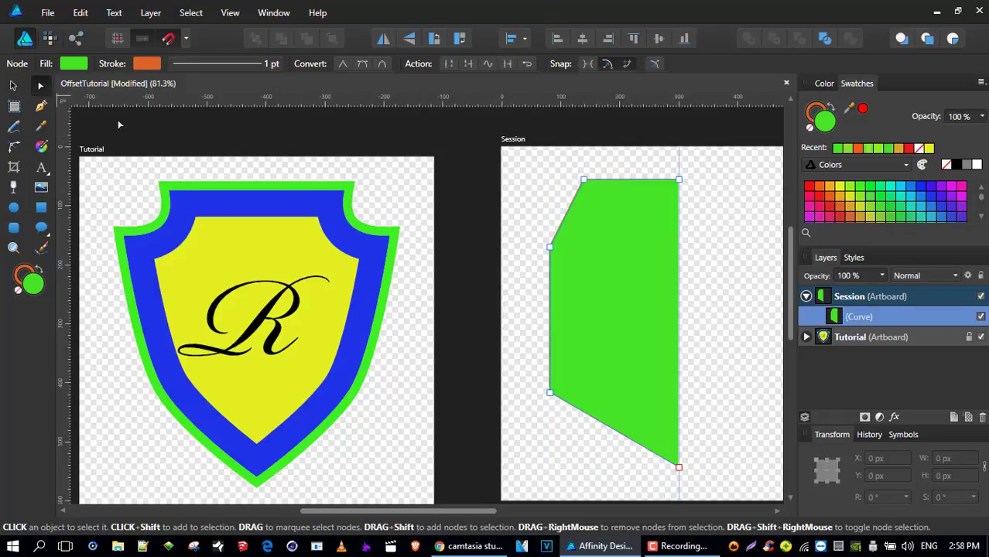
left_click(571, 206)
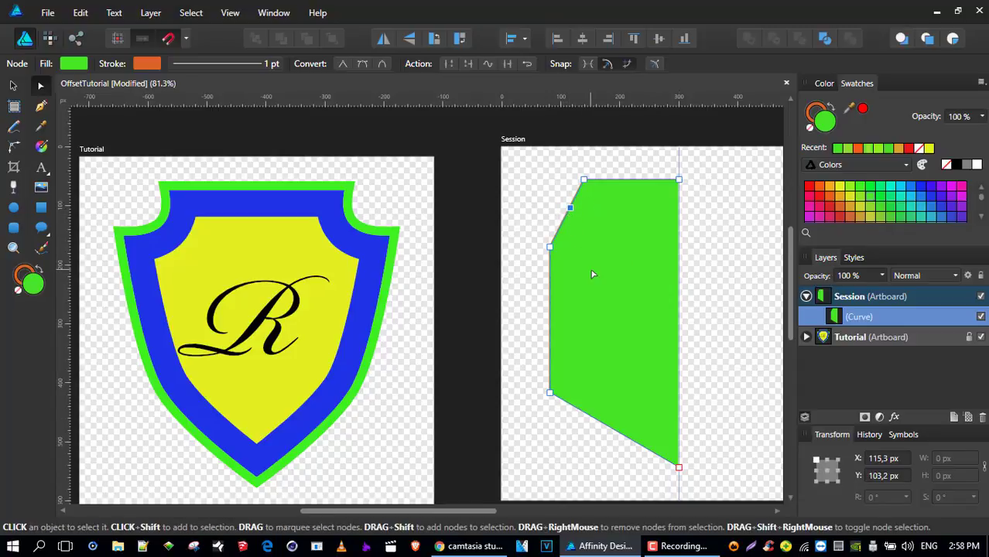
key("Delete")
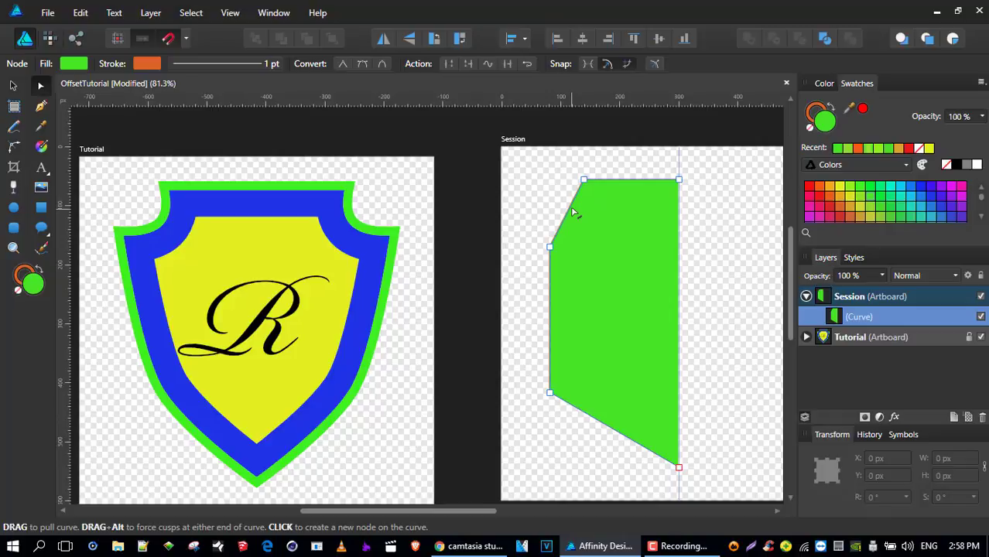
mouse_move(574, 213)
left_mouse_down()
mouse_move(598, 233)
mouse_move(595, 207)
mouse_move(600, 237)
mouse_move(579, 223)
mouse_move(589, 226)
left_mouse_up()
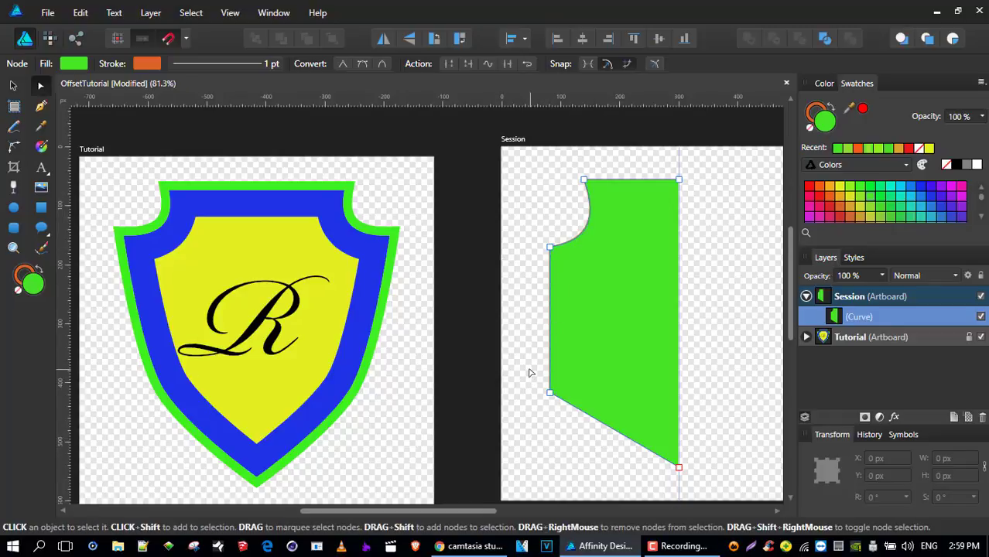
Convert the half-shield's lower outer node to a smart node and move it inward to about (154.5, 414.9) px.
left_click_drag(529, 373, 589, 442)
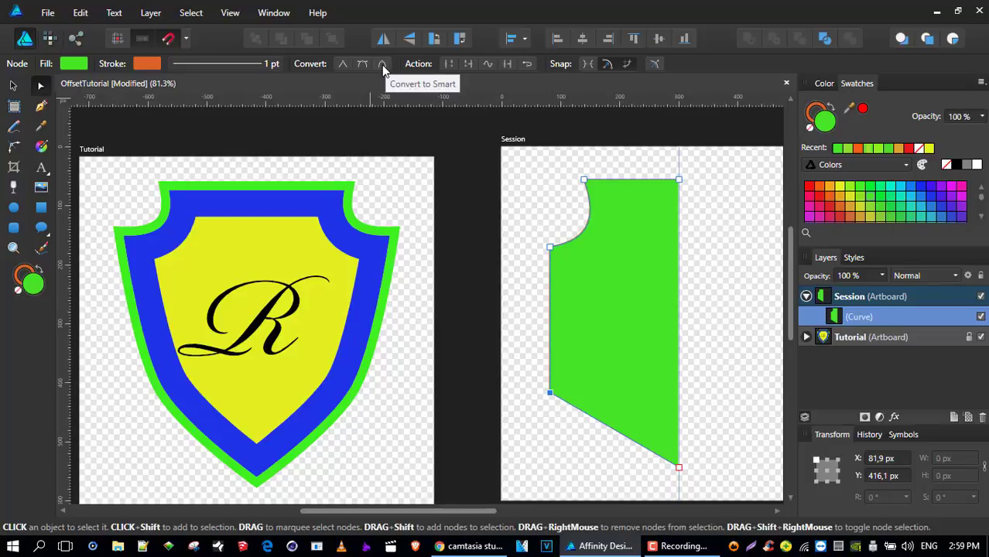
left_click(382, 68)
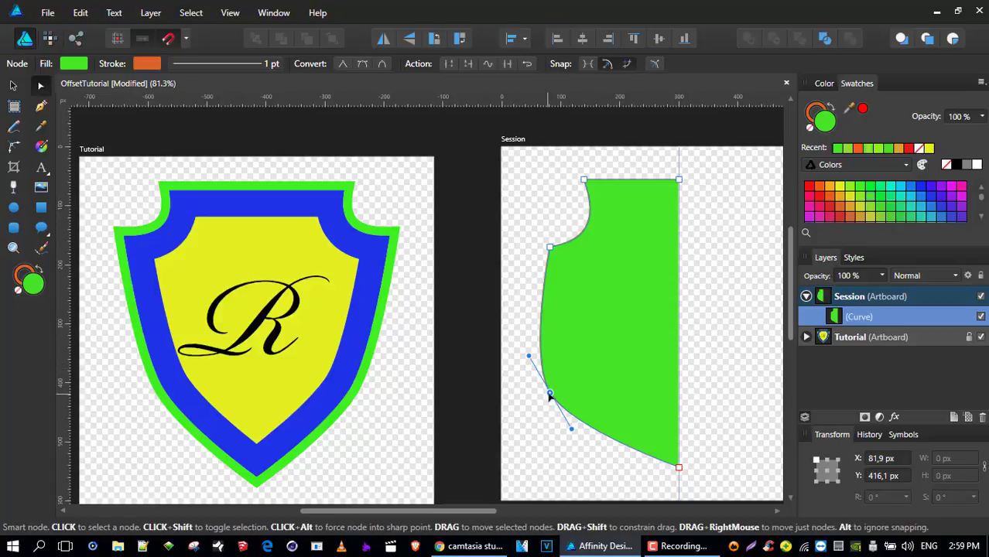
left_click_drag(549, 395, 593, 395)
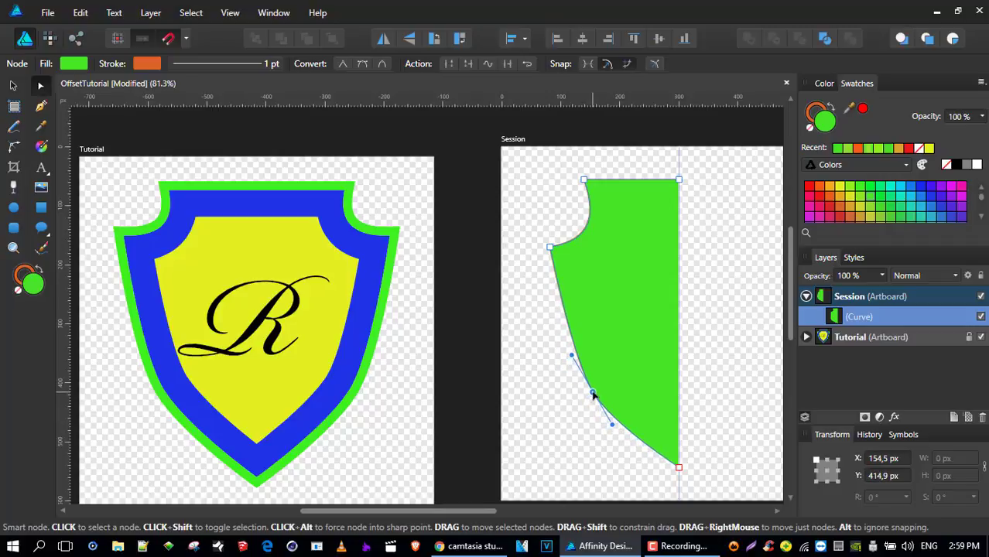
left_click(693, 355)
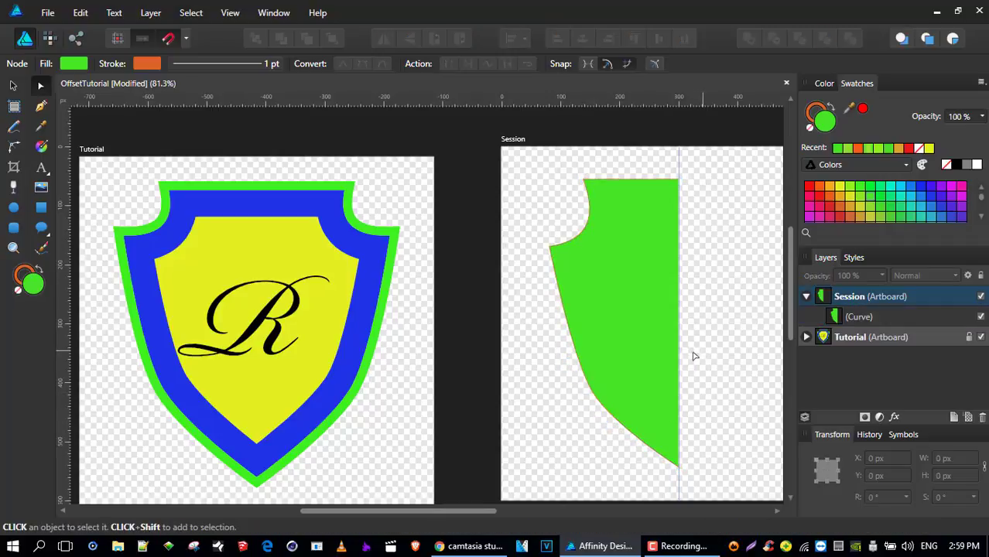
Select the half-shield curve with the Move tool and duplicate it in place, keeping only one copy above the original.
left_click_drag(651, 236, 563, 216)
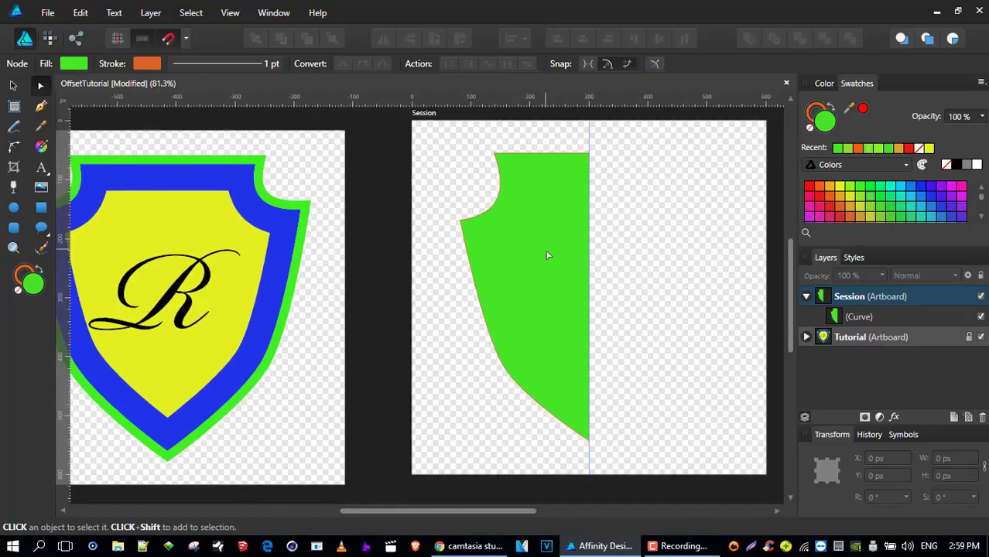
left_click(553, 268)
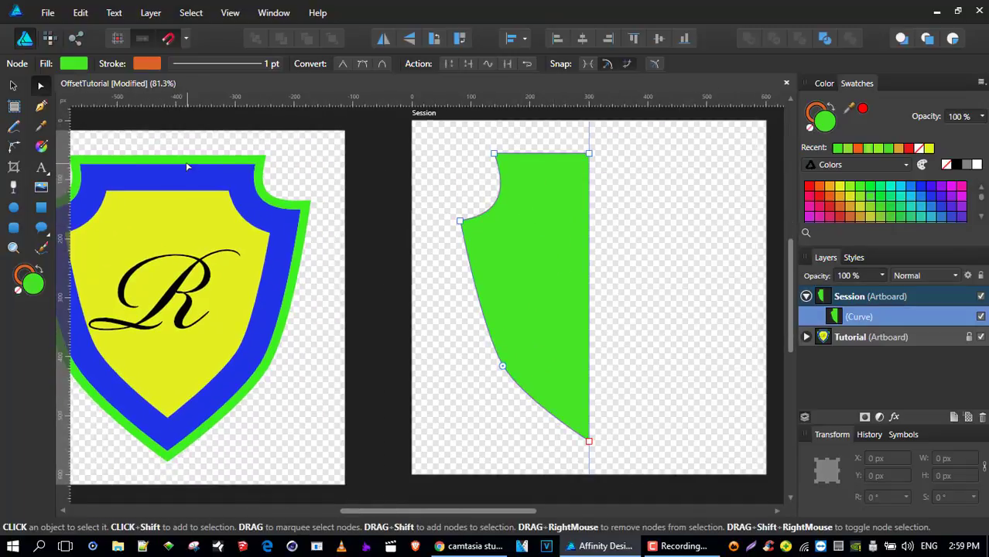
left_click(15, 88)
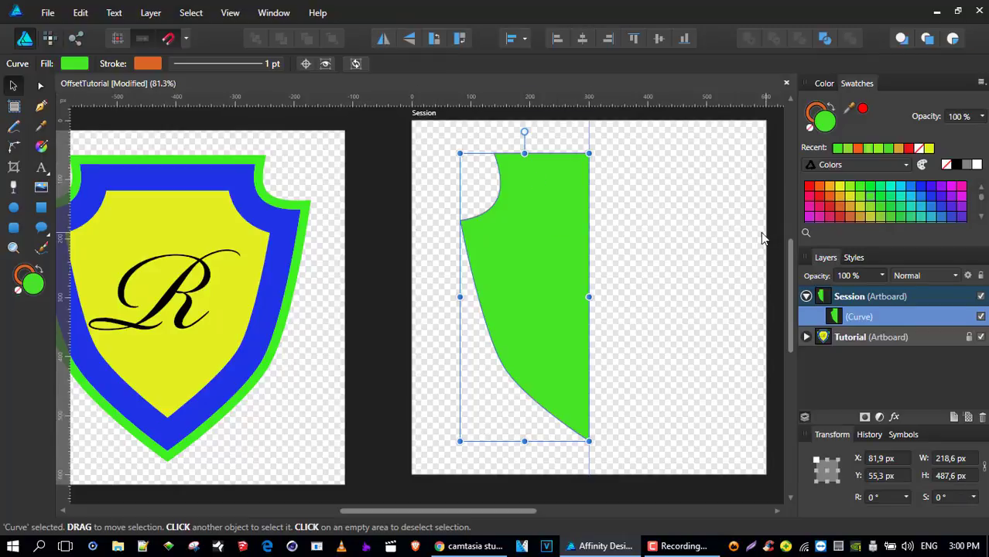
left_click(553, 222)
key("ctrl+j")
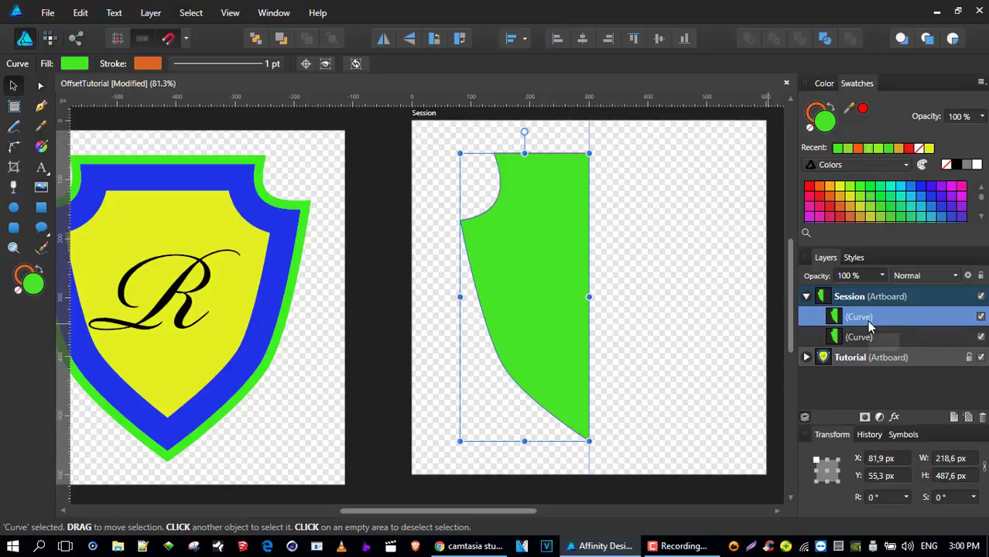
key("Delete")
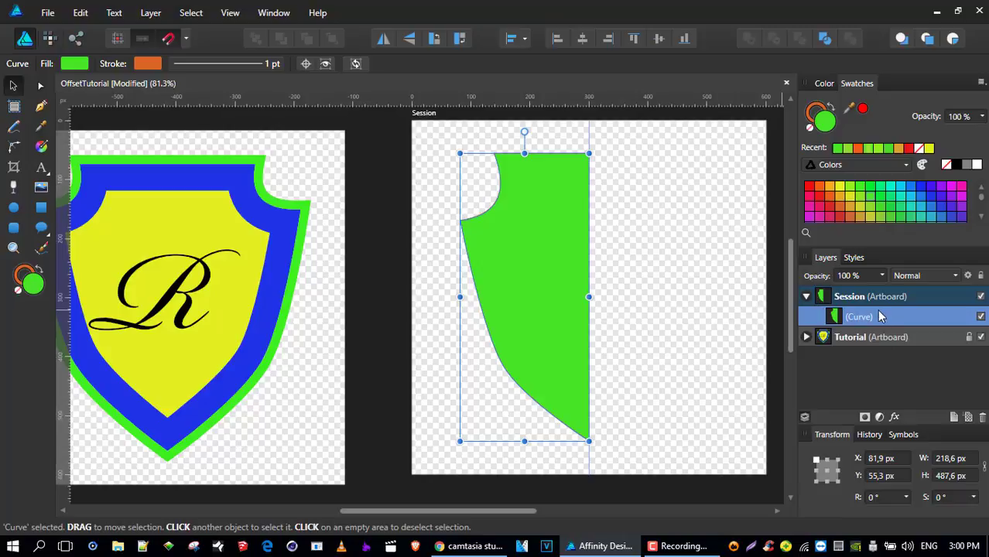
left_click_drag(575, 260, 580, 258)
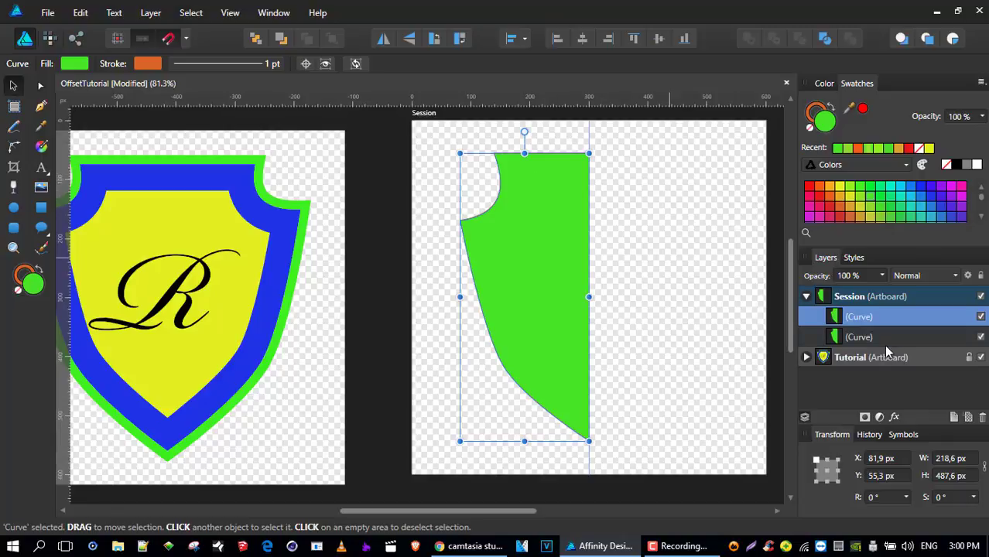
Flip the duplicate curve horizontally and move it across the centre guide as the shield's right half, at Y about 56.2 px.
left_click(389, 44)
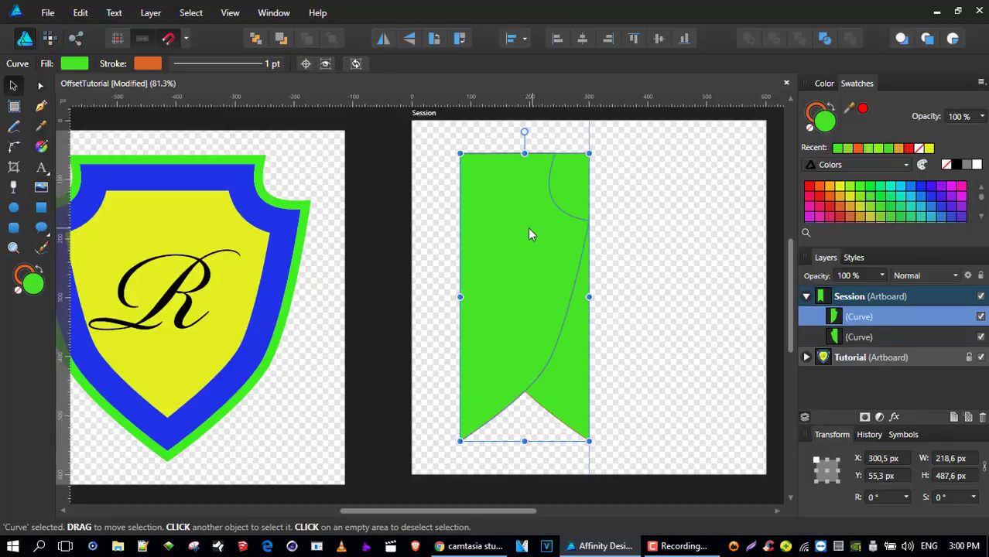
left_click_drag(530, 233, 661, 232)
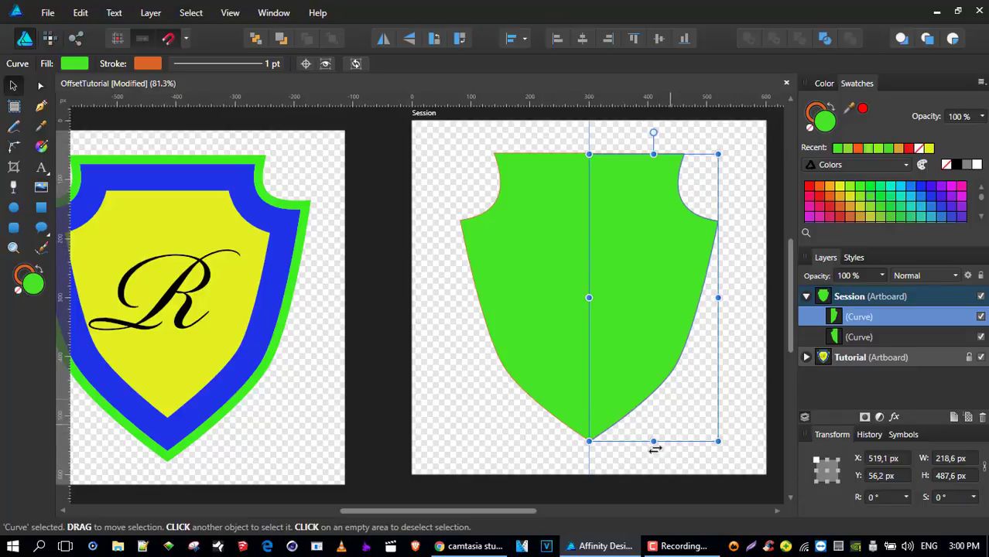
Remove the vertical centre guide from the Session artboard, and select both halves of the shield.
left_click_drag(576, 460, 396, 436)
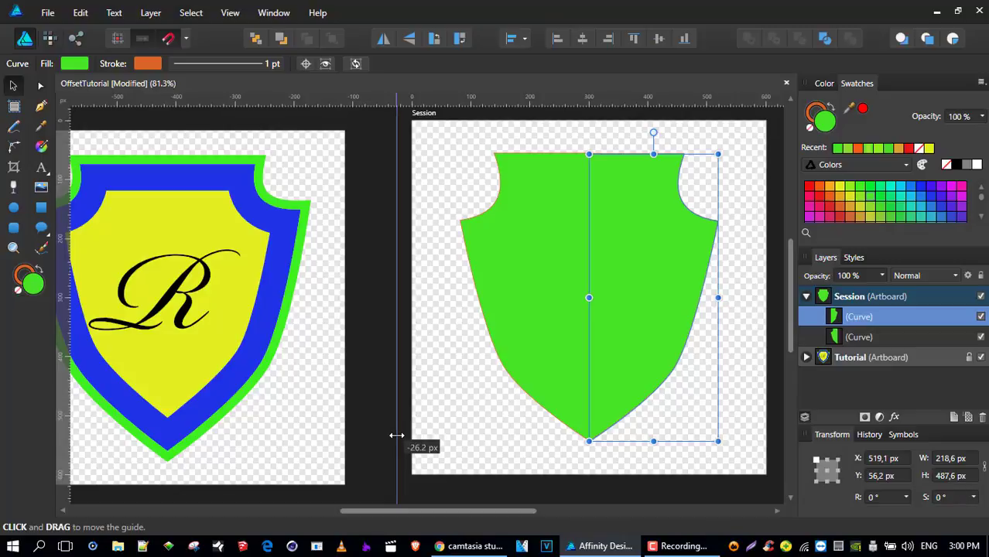
left_click_drag(396, 436, 65, 433)
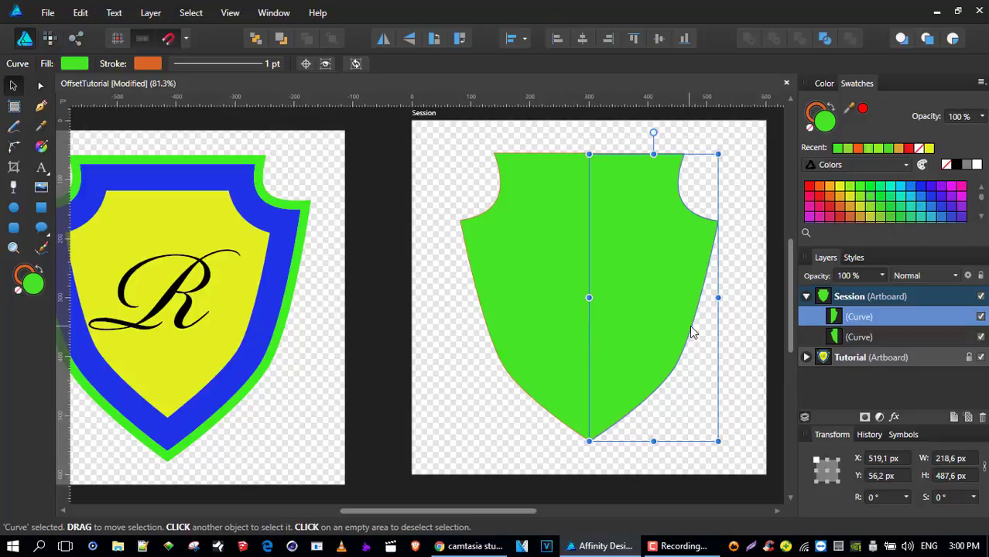
left_click(552, 205, "shift")
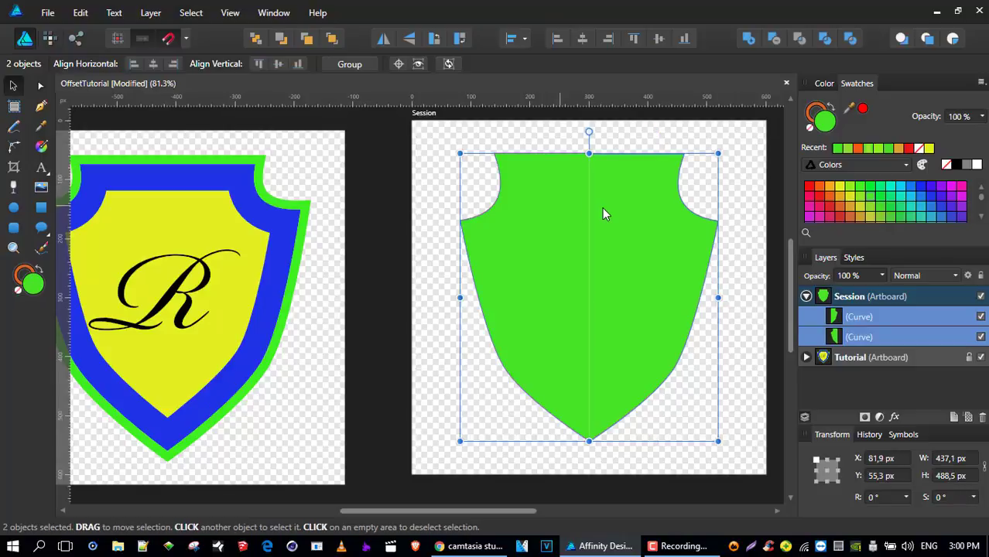
scroll(603, 207, "up", 1)
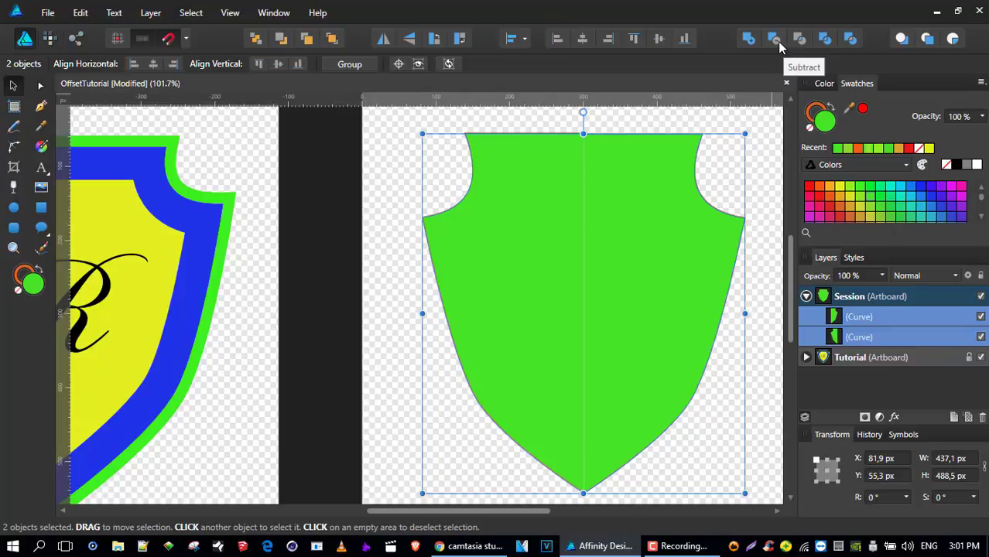
Examine the Operations items offered for toolbar customisation, and leave the toolbar as it is.
right_click(713, 36)
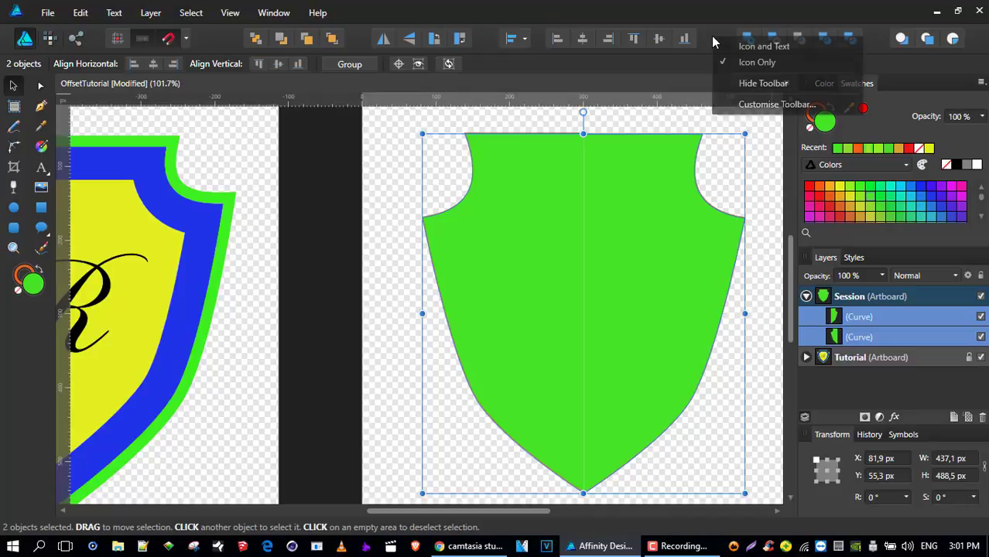
left_click(777, 108)
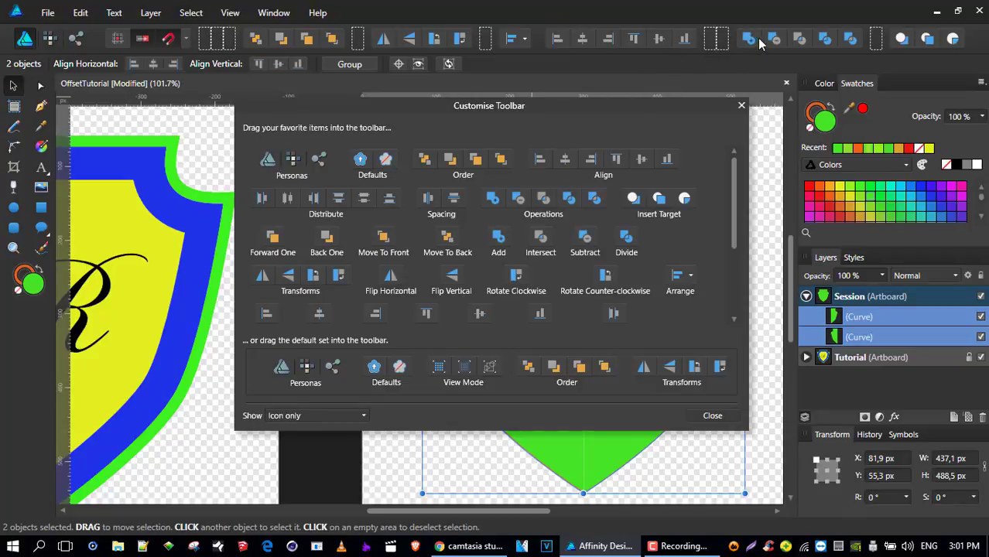
left_click(742, 106)
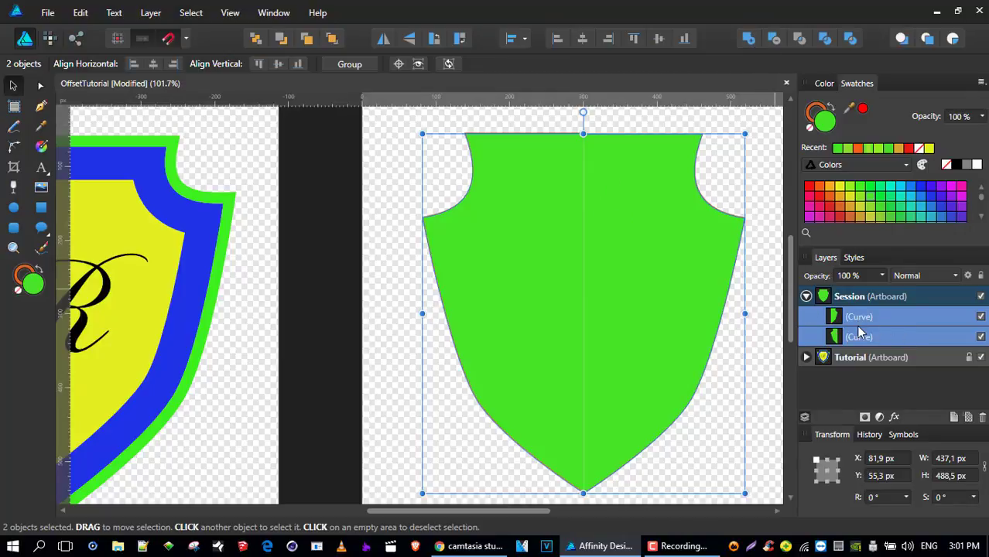
Merge the two shield halves into one curve with Add, and shift the merged shield down to Y about 70.1 px.
left_click(748, 39)
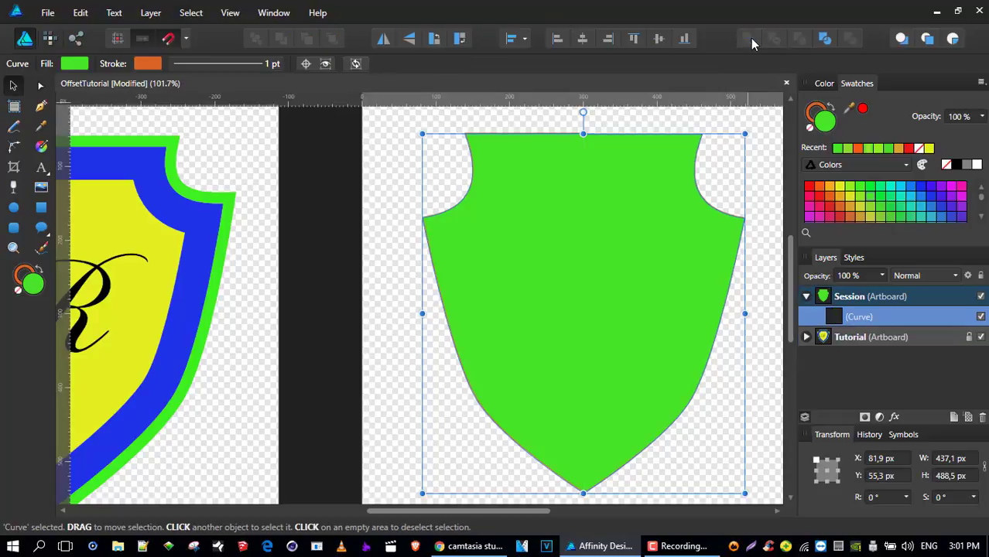
mouse_move(591, 260)
left_mouse_down()
mouse_move(582, 259)
mouse_move(610, 274)
mouse_move(593, 268)
left_mouse_up()
left_click(391, 165)
left_click(584, 189)
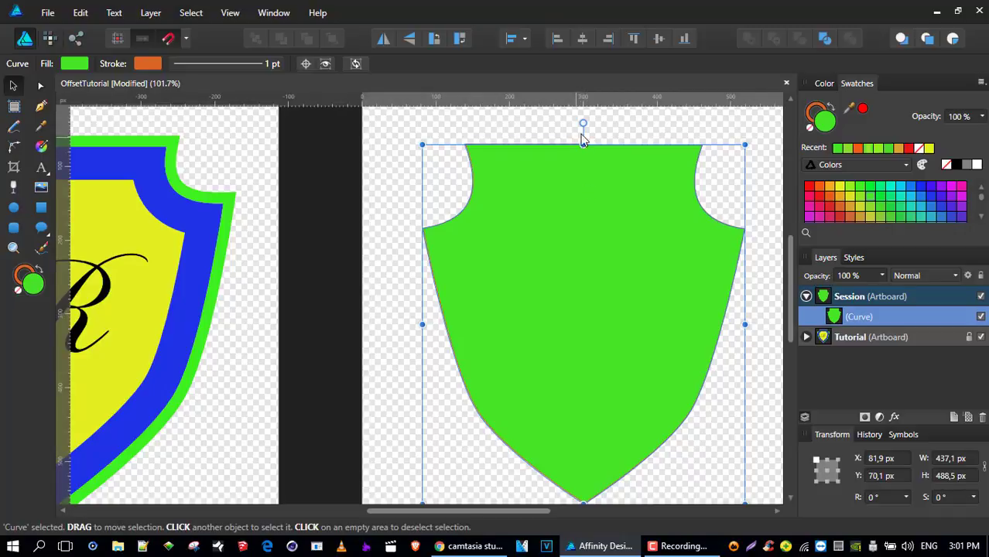
Check the seam in the merged shield's top edge, and undo the edits back to the flipped duplicate lying over the left half.
scroll(596, 142, "up", 5)
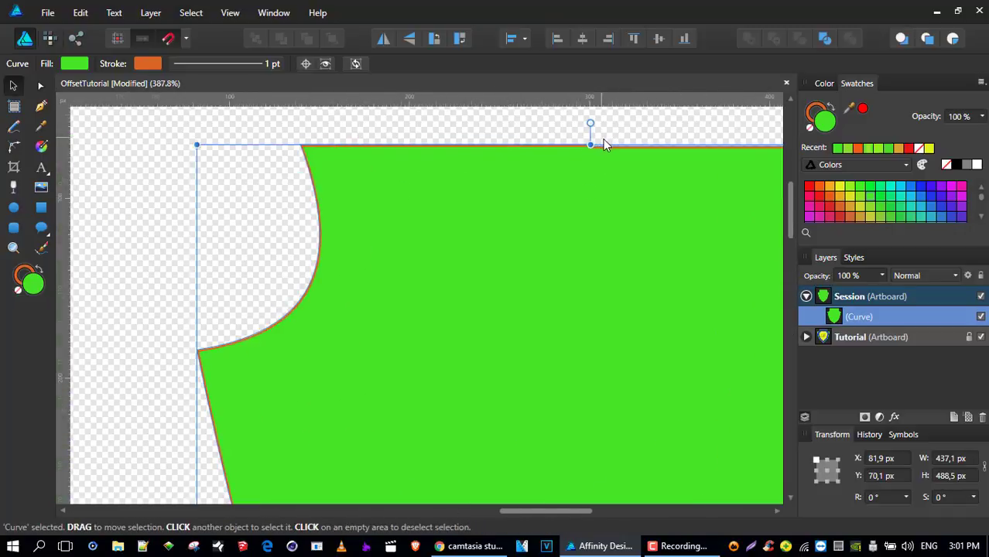
scroll(603, 143, "up", 4)
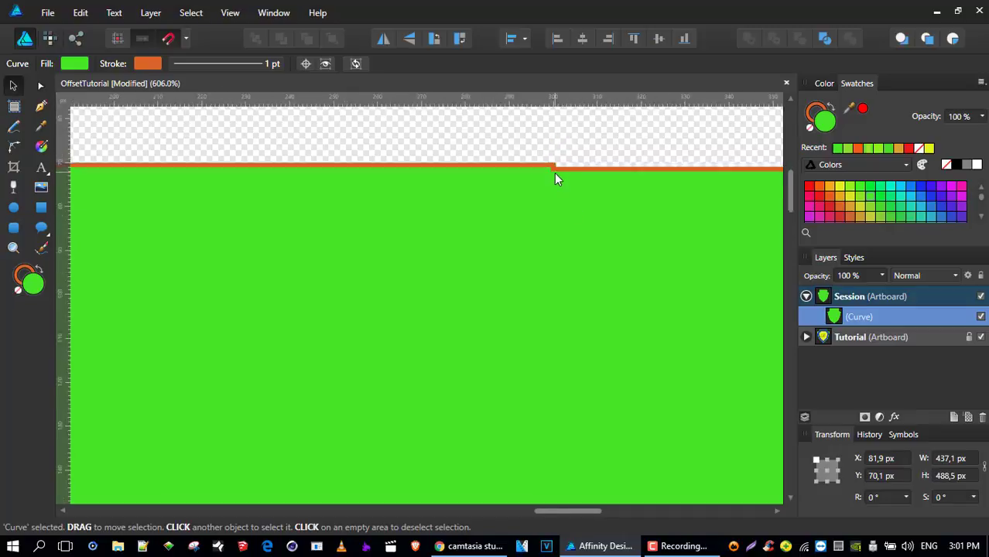
scroll(555, 173, "down", 10)
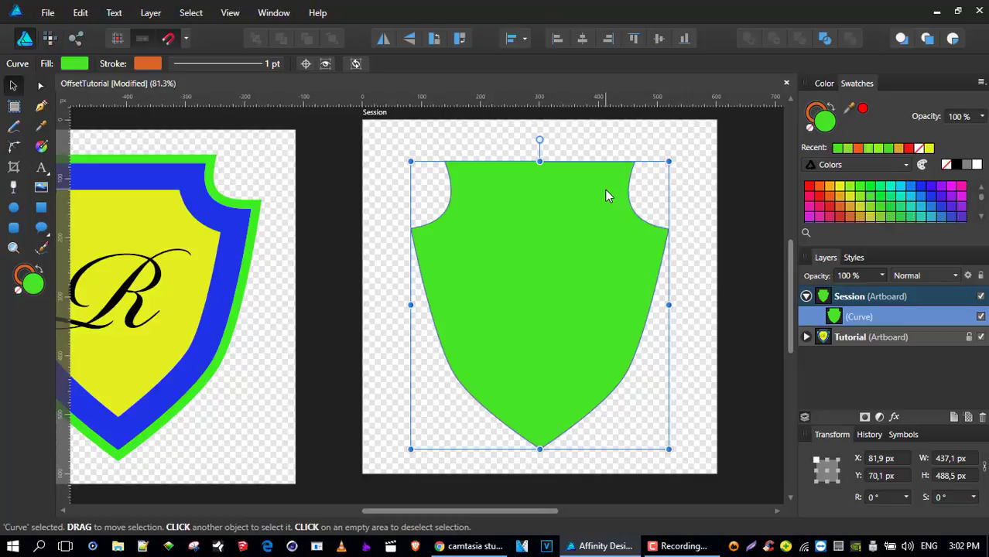
key("ctrl+z")
key("ctrl+z")
key("ctrl+z")
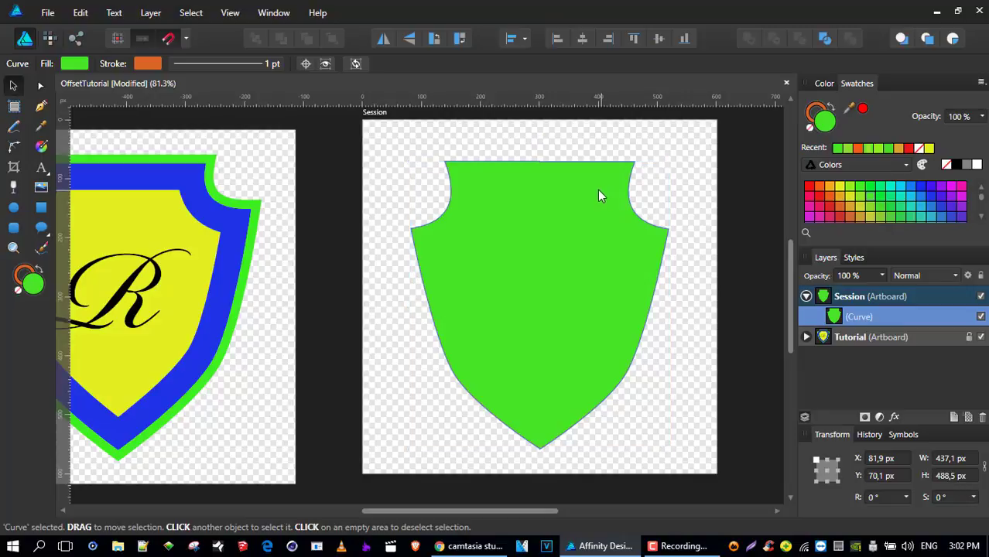
left_click(630, 195)
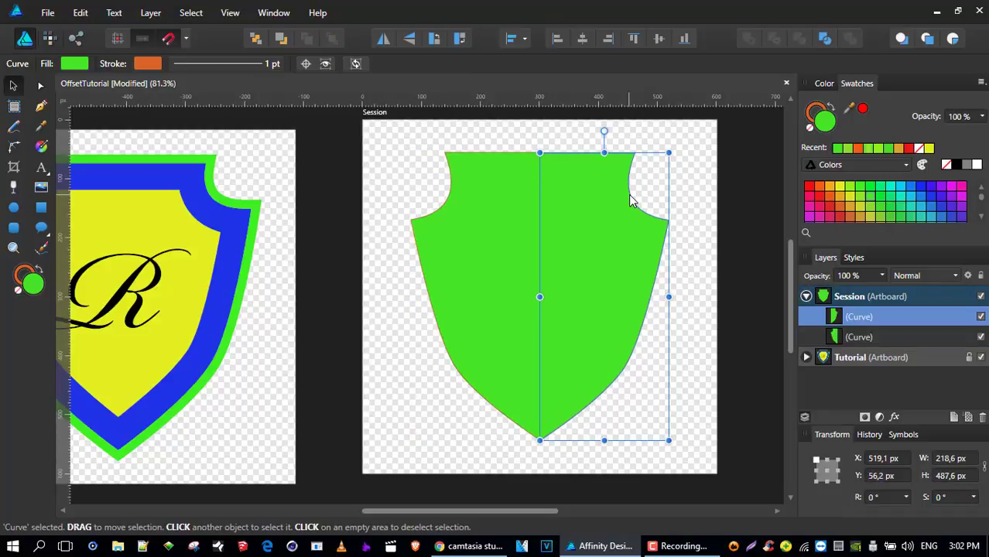
left_click_drag(630, 195, 631, 195)
key("ctrl+z")
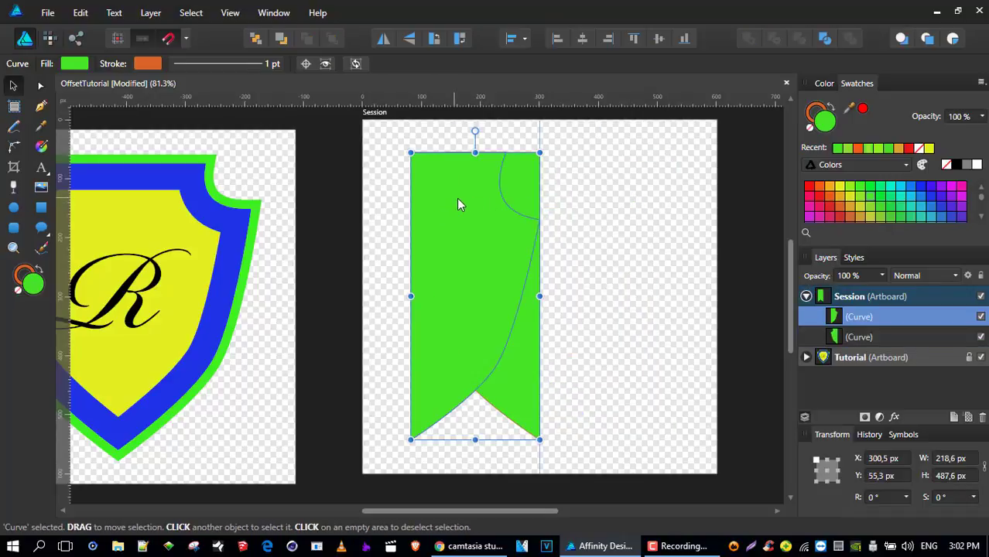
Move the flipped half across the centre guide, leaving a gap between the halves, to about X 553.8 px and Y 67.6 px.
left_click_drag(459, 203, 578, 217)
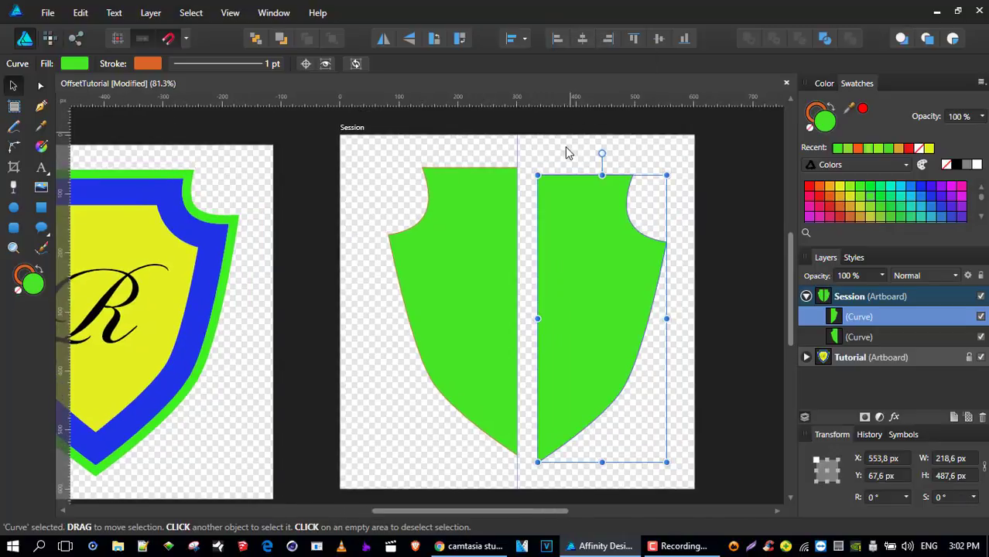
scroll(566, 151, "up", 1)
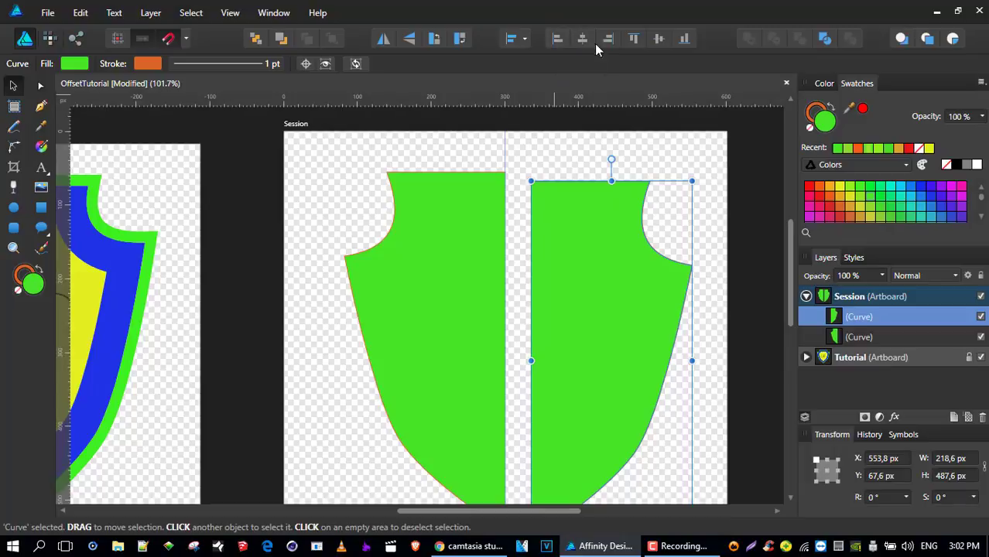
left_click(525, 40)
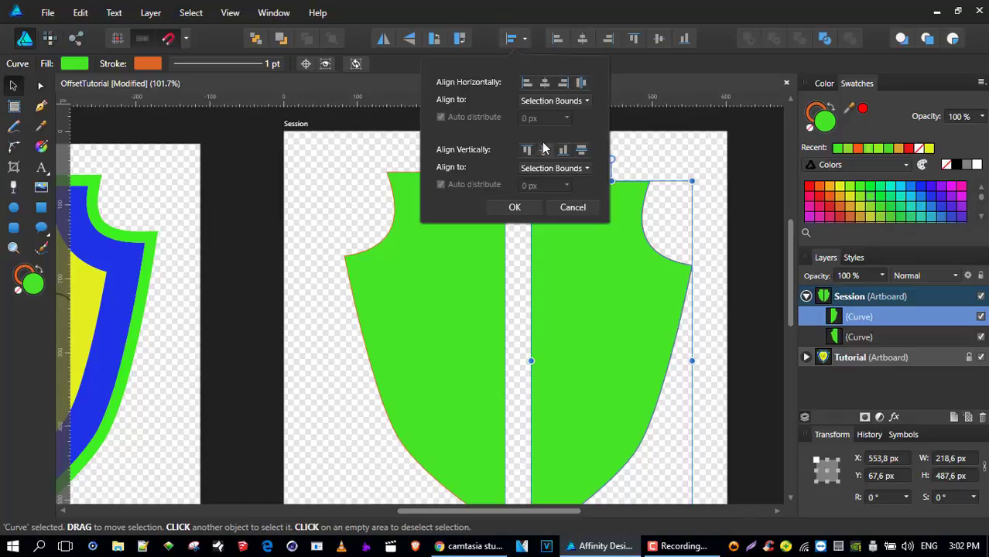
left_click(712, 40)
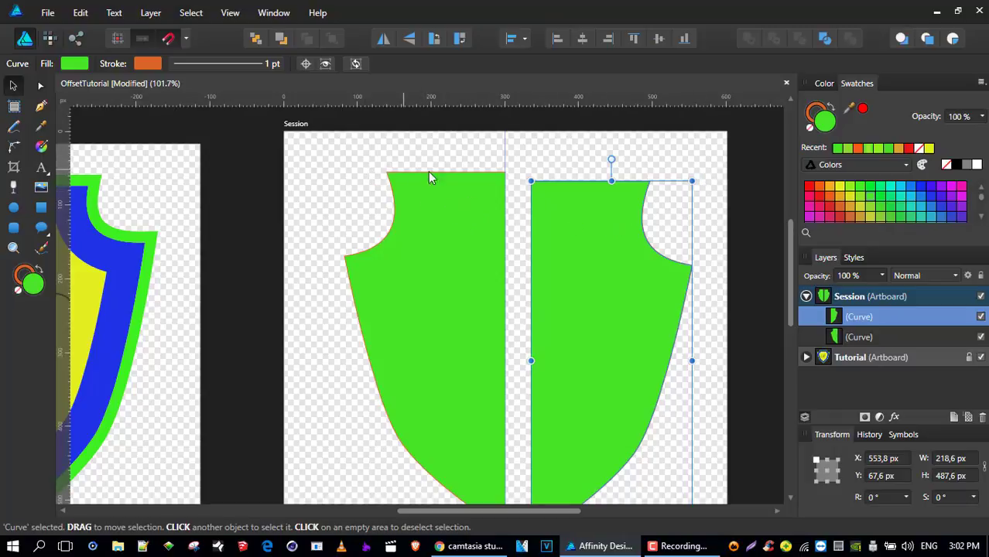
Select both shield halves and align their top edges.
left_click(470, 211, "shift")
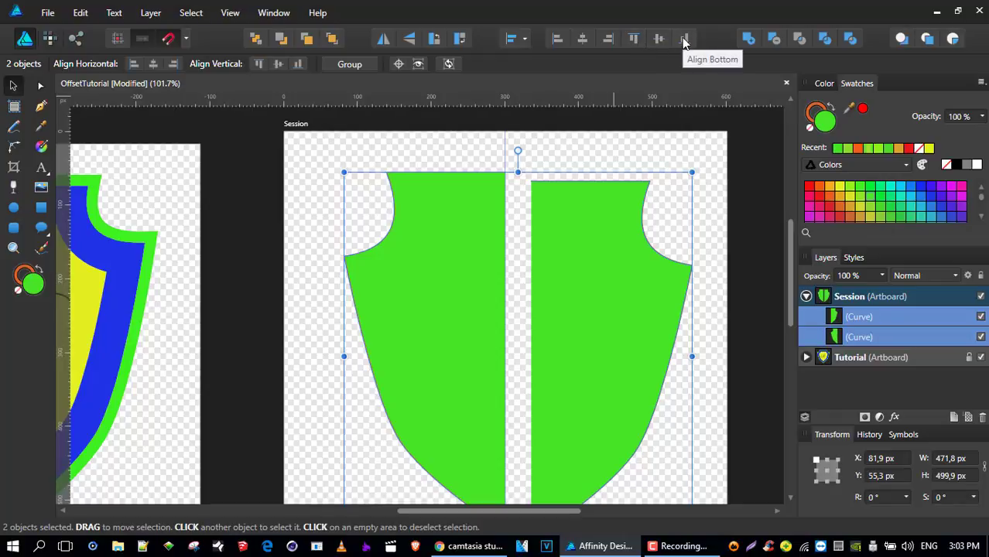
scroll(635, 138, "down", 3)
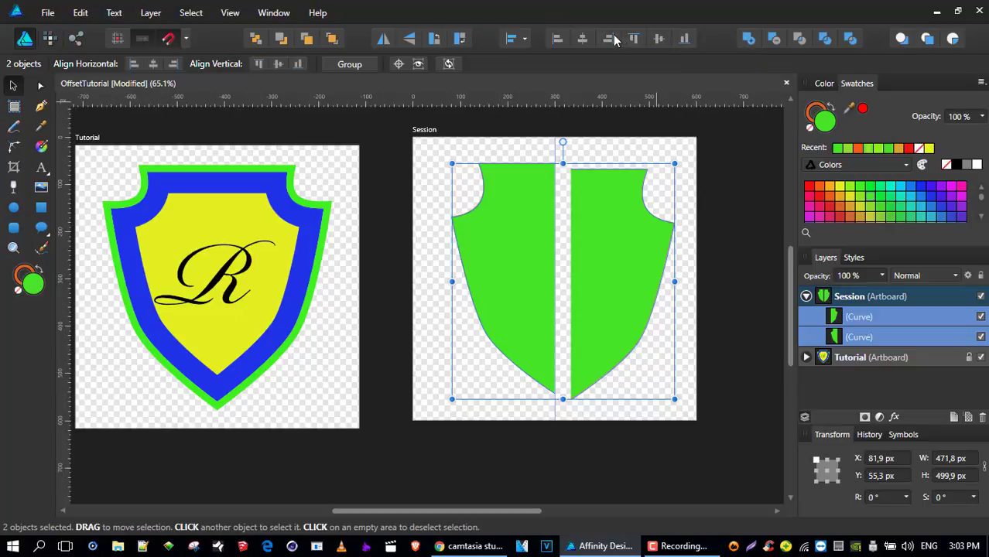
scroll(607, 162, "up", 3)
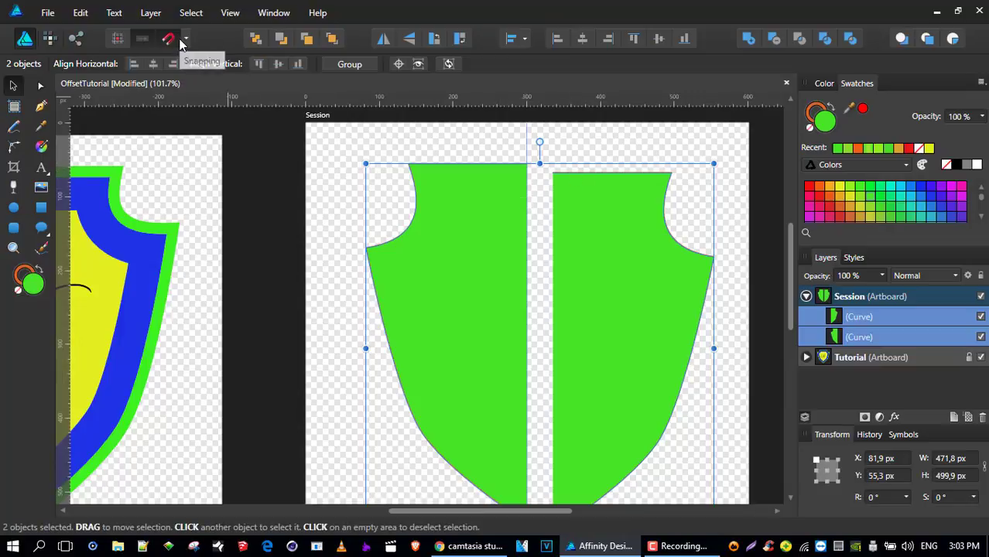
left_click(635, 38)
scroll(536, 180, "up", 3)
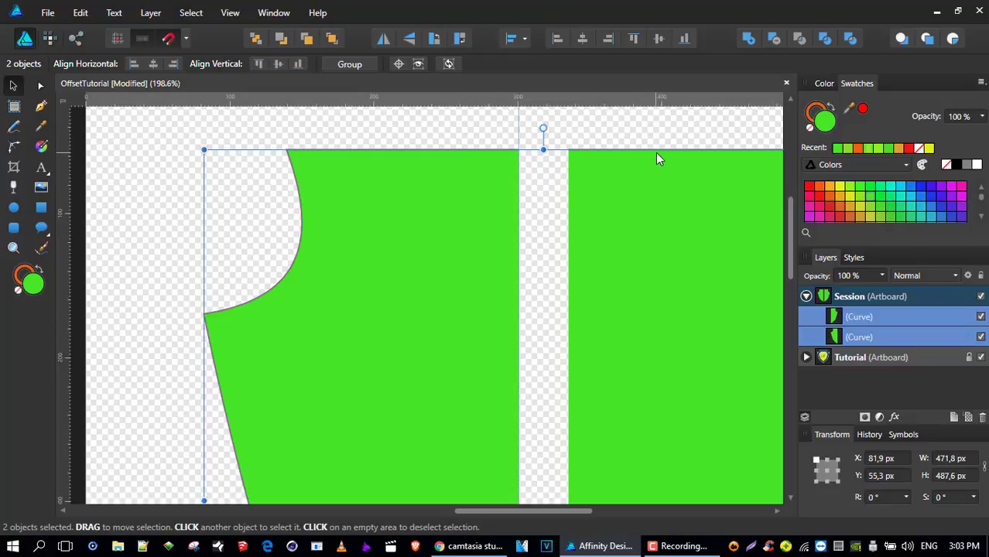
Set the stroke width of both the left and right shield halves to 0 pt.
left_click(397, 161)
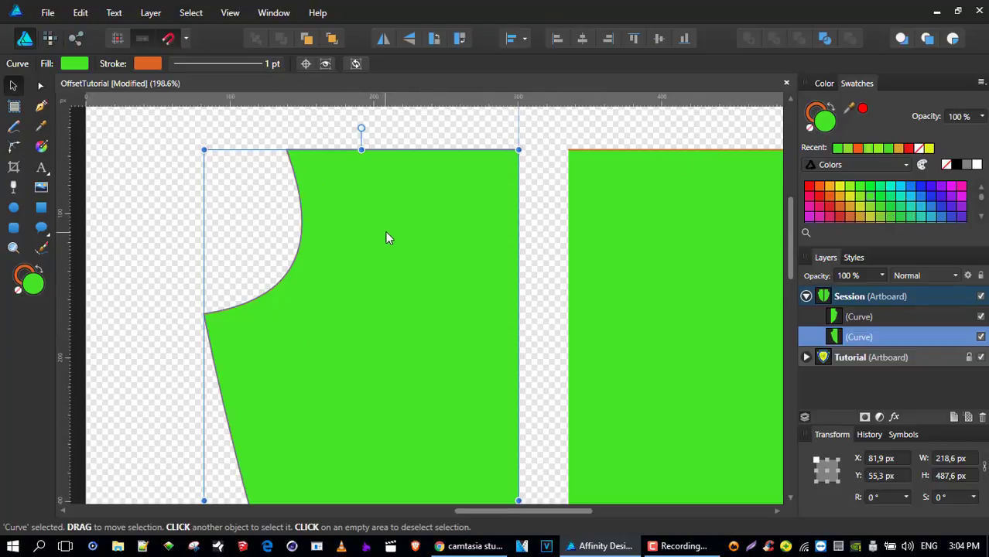
left_click(275, 66)
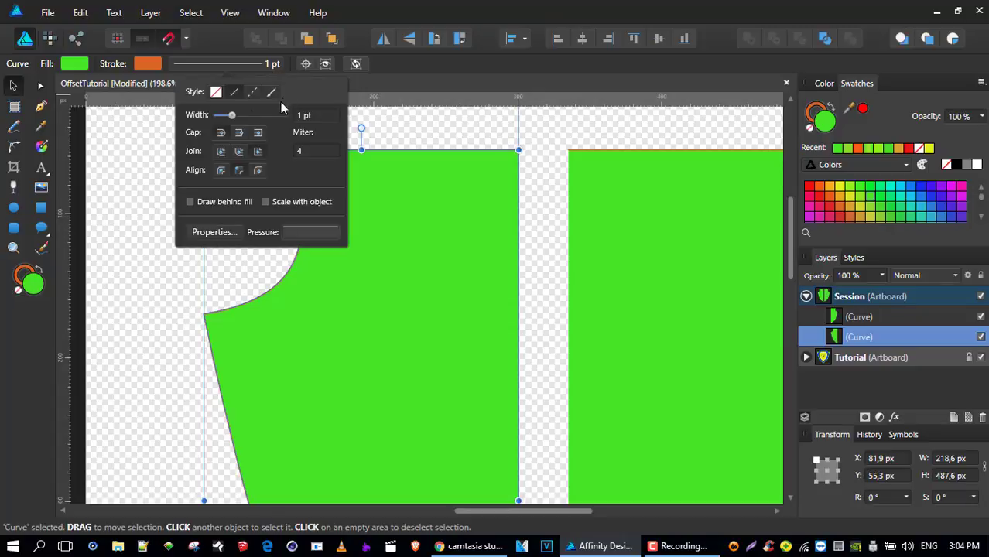
left_click_drag(234, 113, 132, 129)
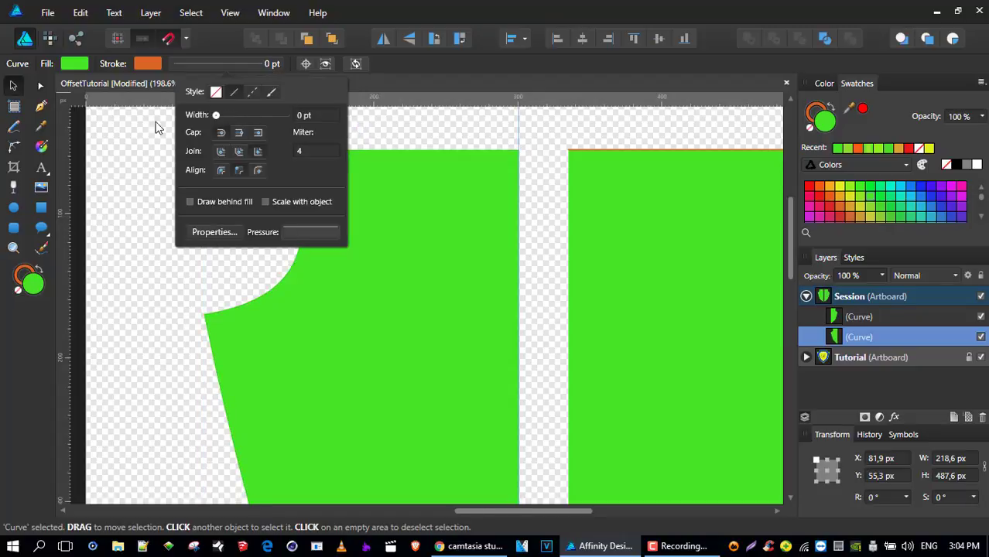
left_click(598, 204)
left_click(276, 67)
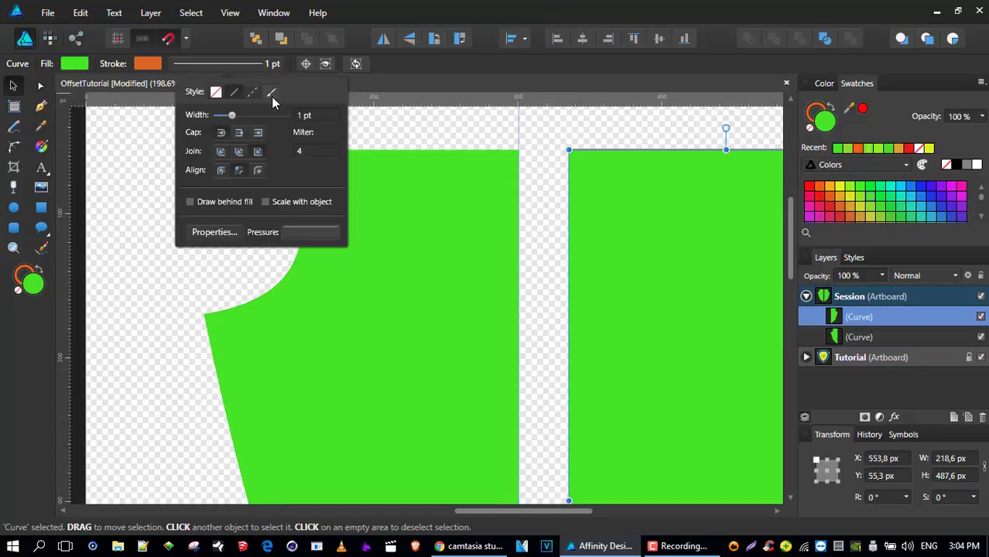
left_click_drag(232, 115, 111, 124)
left_click(550, 124)
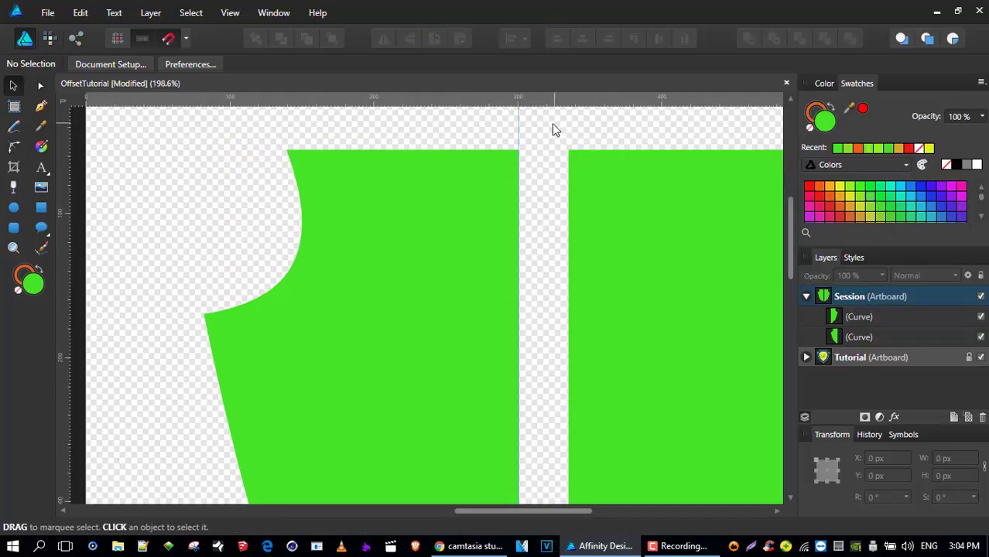
Space both shield halves horizontally with Auto distribute off and a 0 px gap so they meet edge to edge.
left_click(611, 189)
left_click(452, 189)
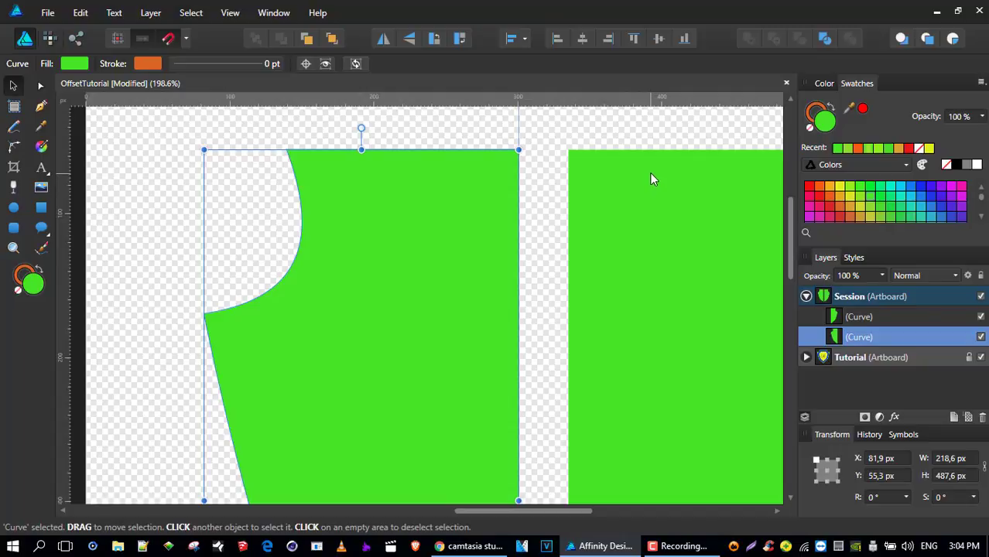
left_click(593, 124)
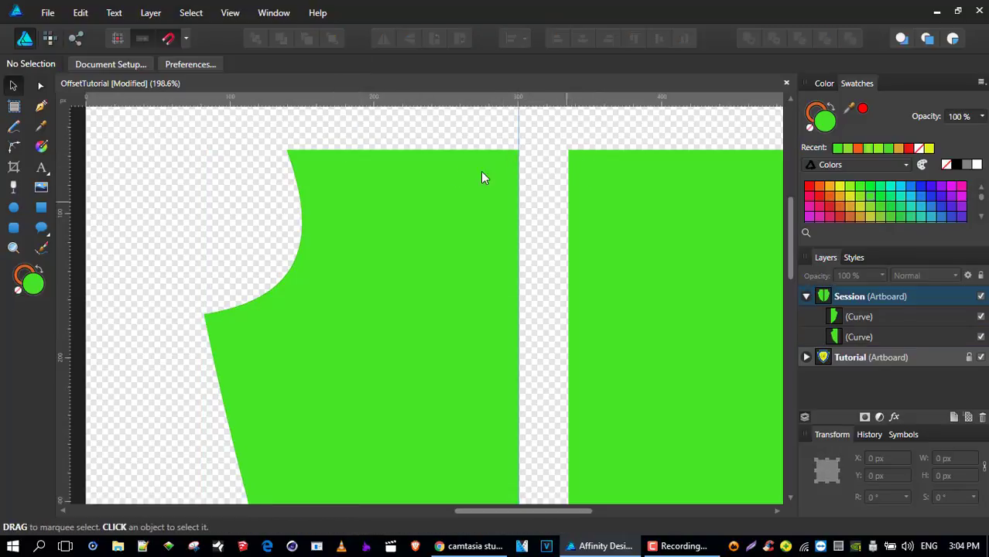
left_click(431, 177)
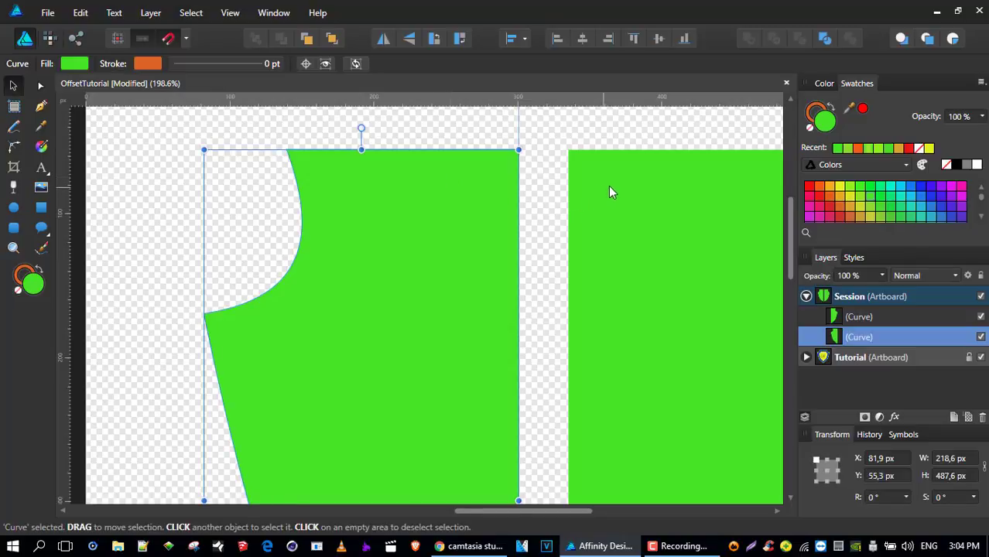
left_click(611, 187, "shift")
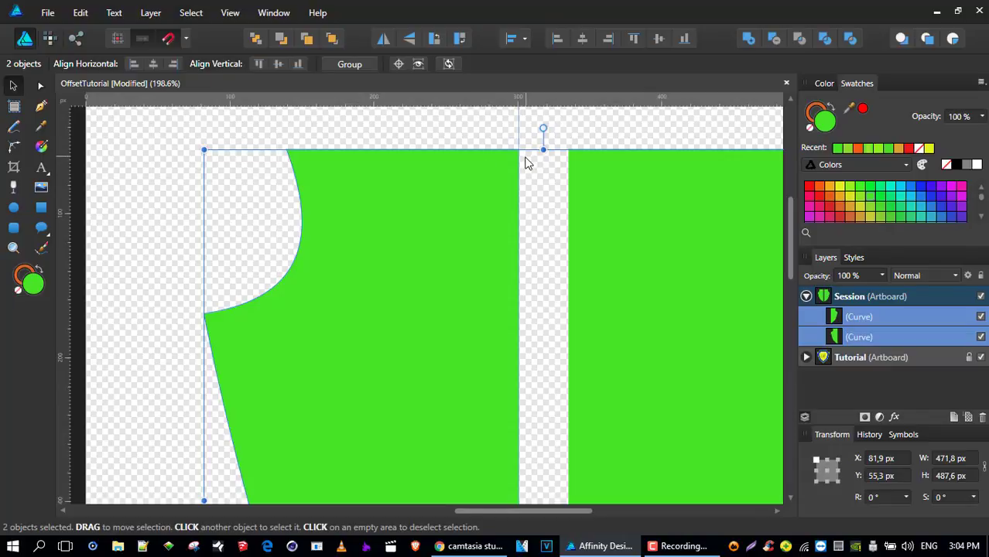
left_click(519, 41)
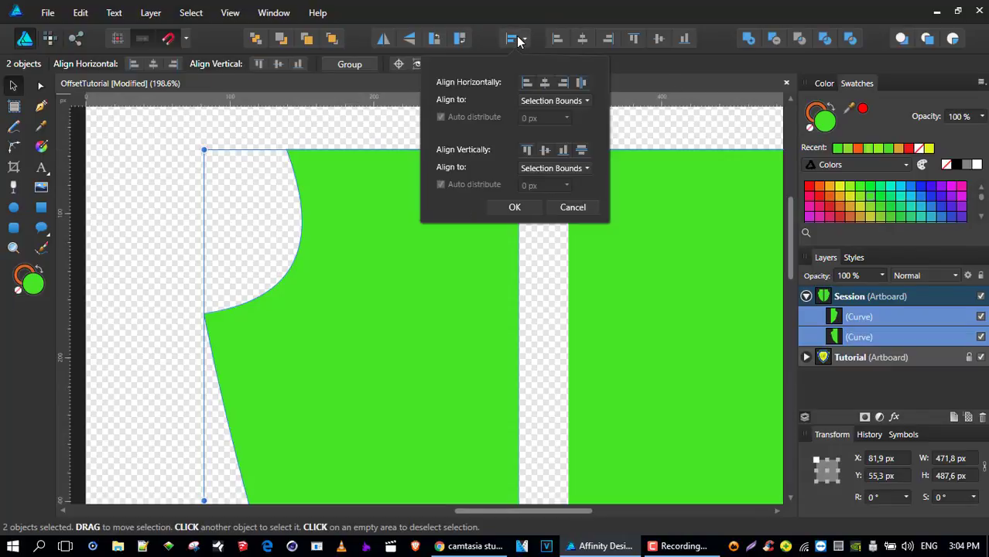
left_click(582, 85)
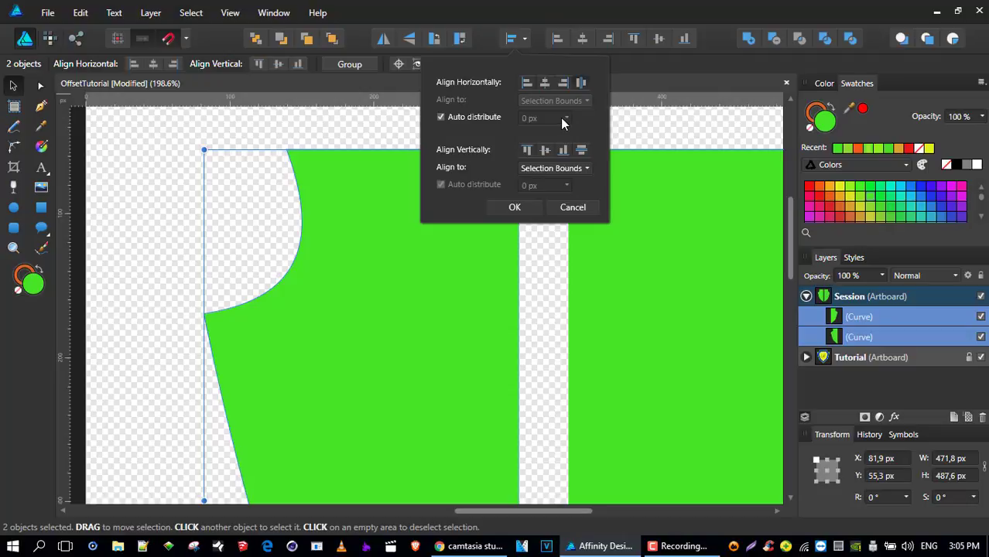
left_click(440, 118)
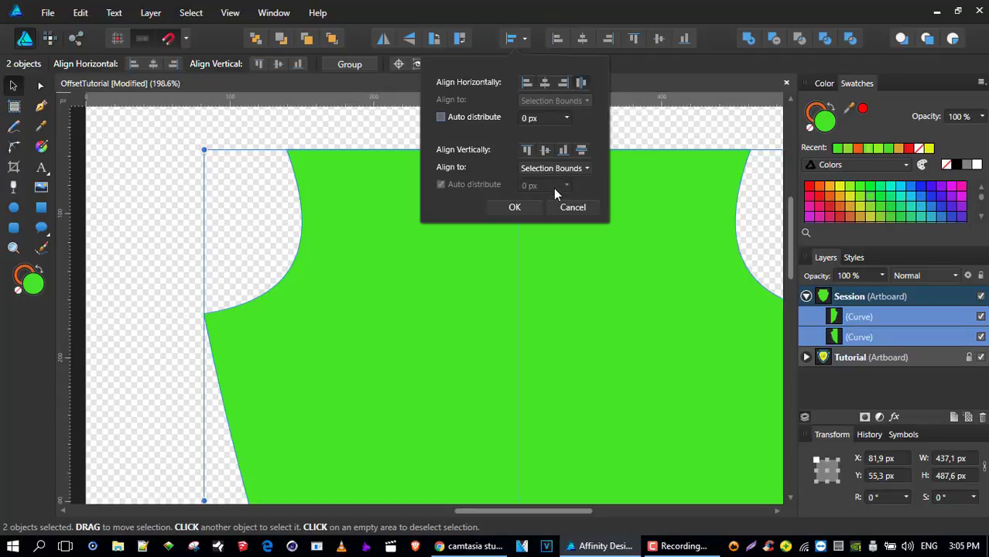
left_click(514, 209)
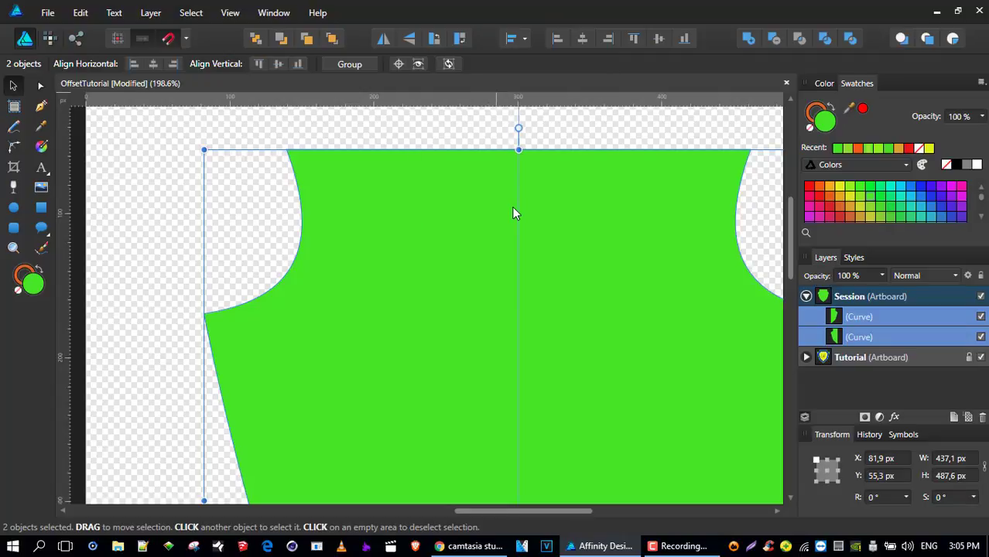
Remove the vertical centre guide from the Session artboard.
scroll(539, 119, "down", 3)
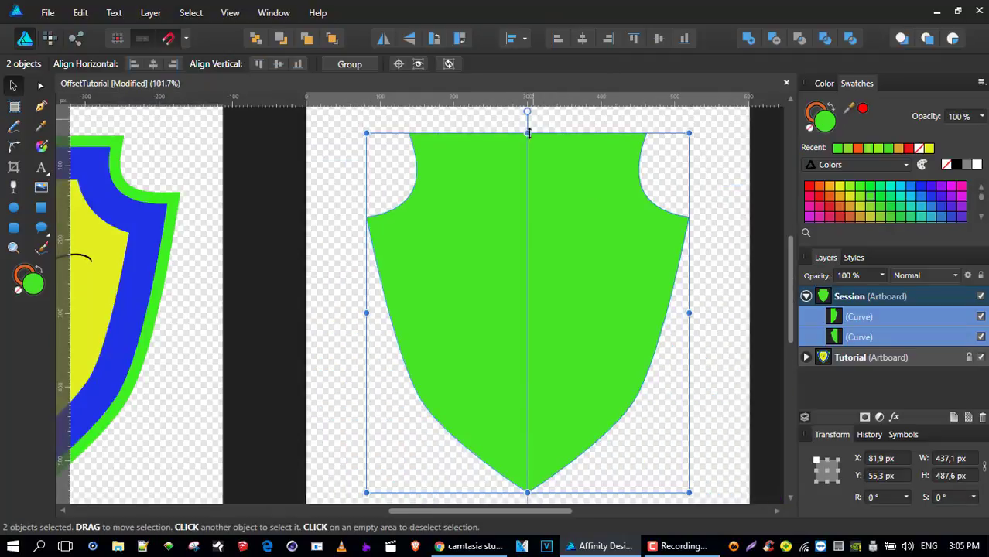
left_click_drag(528, 125, 271, 132)
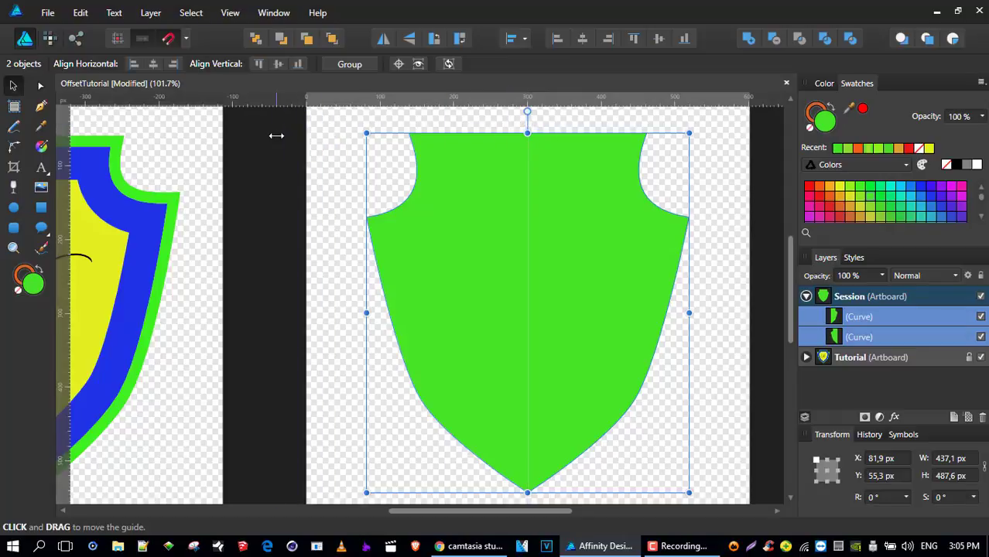
scroll(540, 178, "up", 2)
scroll(540, 183, "down", 2)
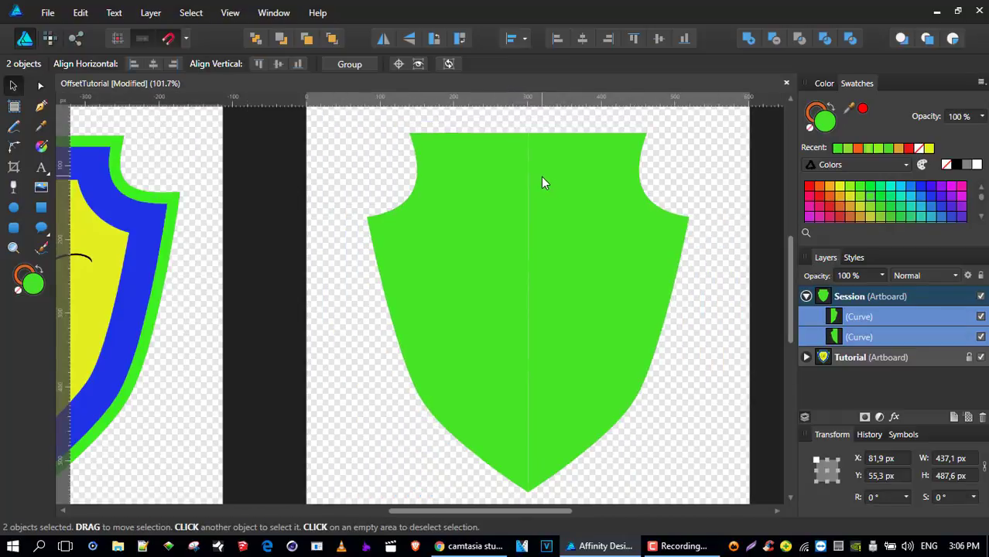
Merge the two shield halves into one curve with Add, and inspect the top edge where they join.
left_click(541, 159)
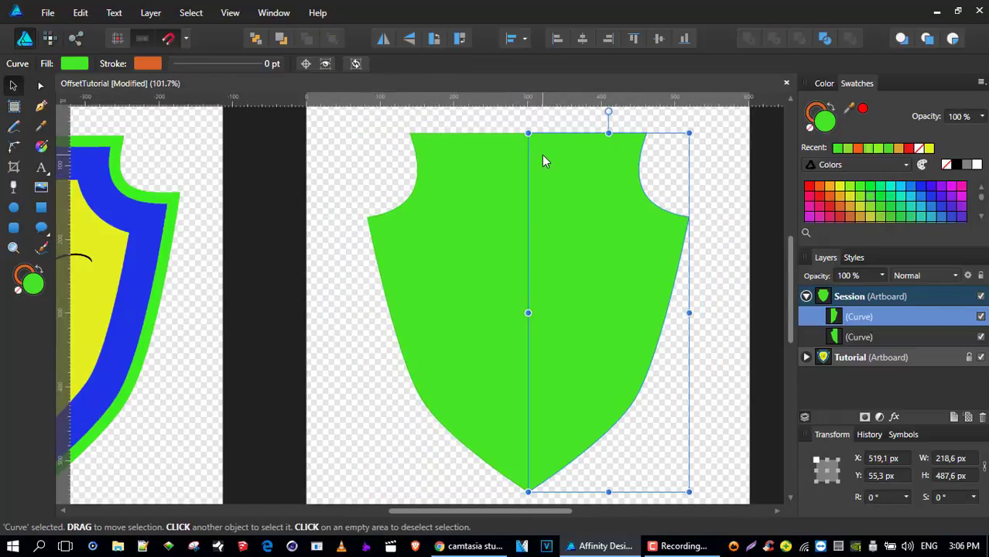
left_click(480, 174, "shift")
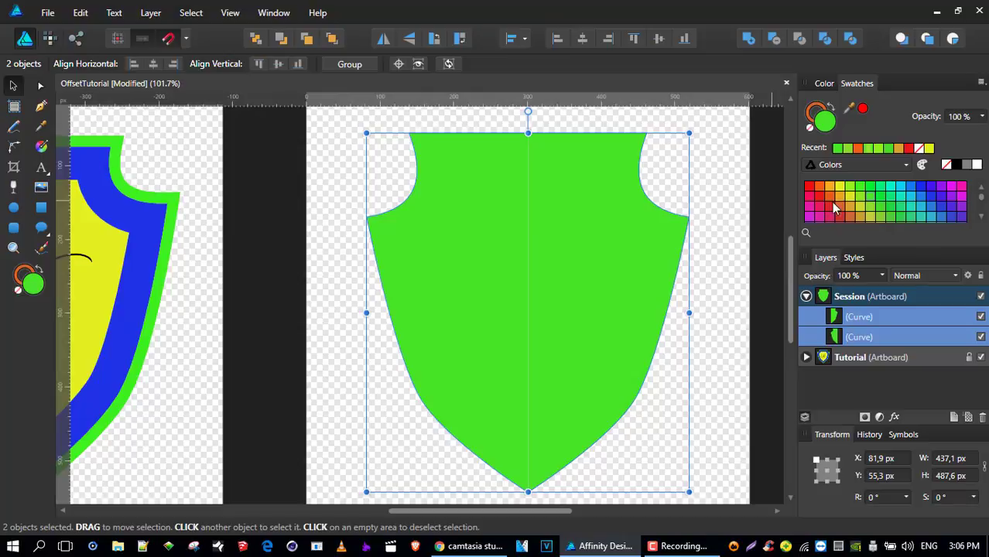
left_click(749, 38)
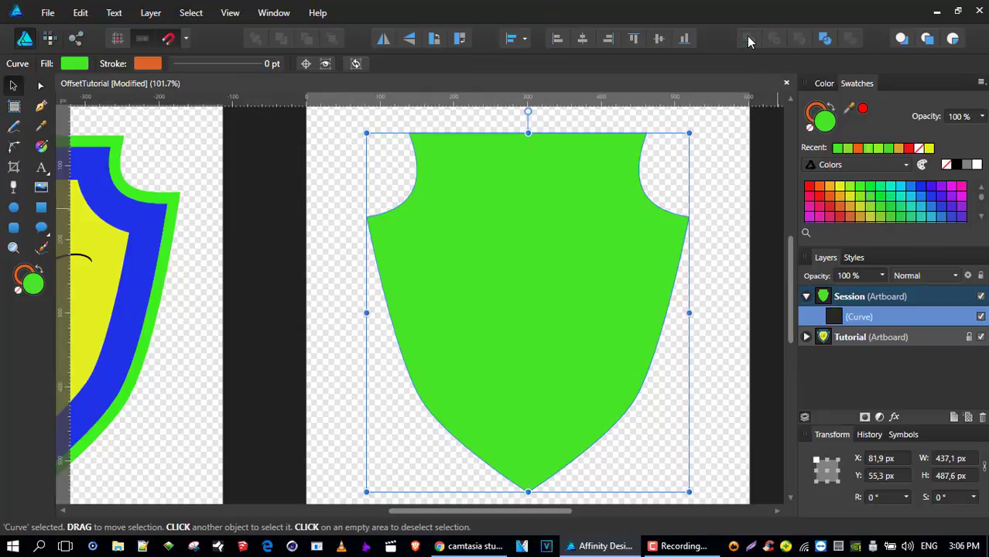
scroll(582, 138, "up", 5)
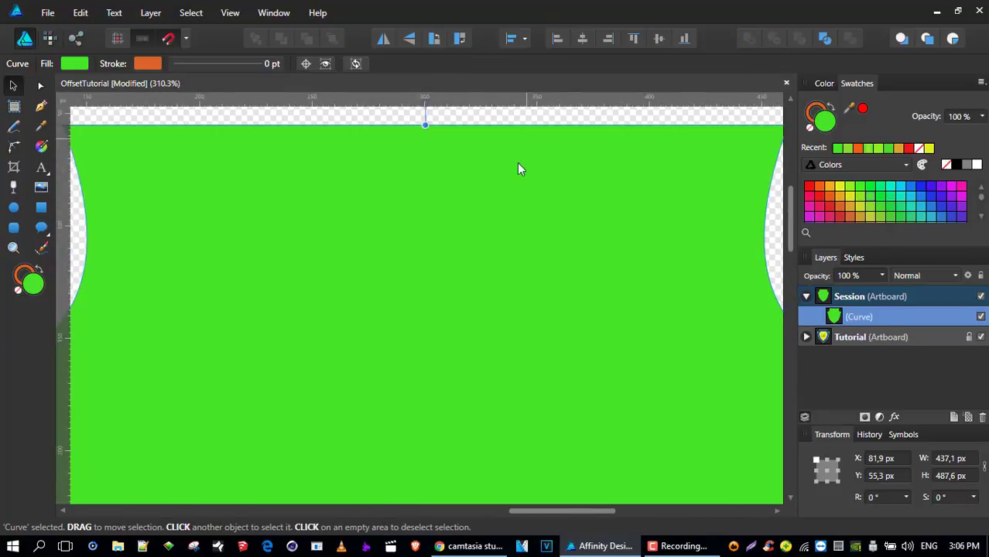
left_click_drag(465, 139, 559, 216)
scroll(578, 236, "up", 5)
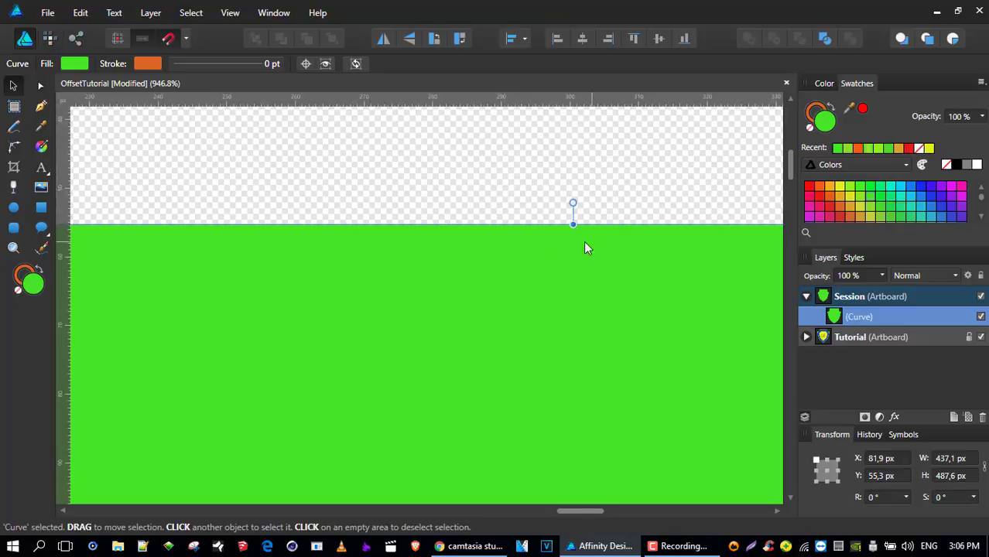
Examine the merged shield's top edge and overall shape next to the Tutorial artboard's logo.
left_click_drag(587, 249, 558, 215)
scroll(554, 231, "down", 13)
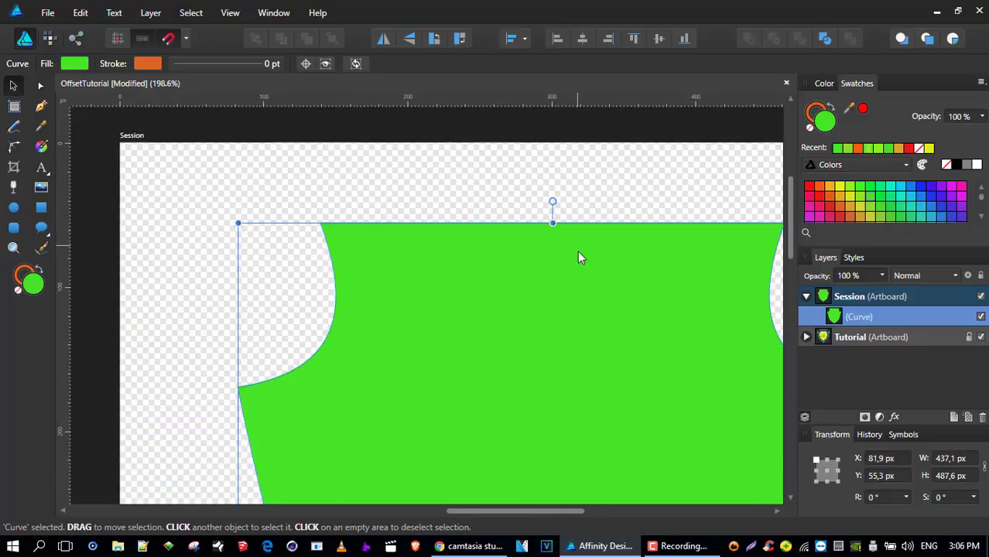
left_click_drag(574, 265, 538, 227)
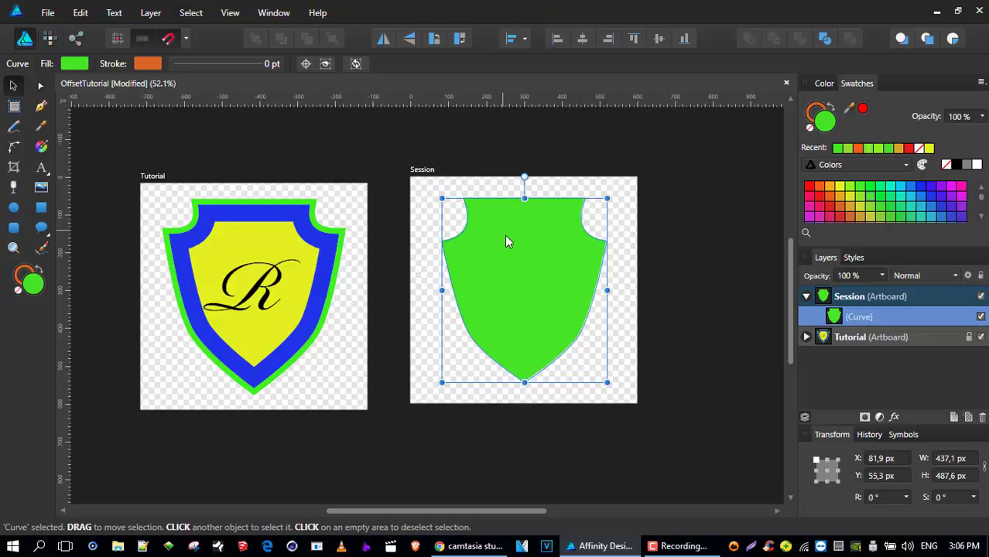
left_click(654, 194)
left_click(526, 222)
scroll(544, 229, "up", 2)
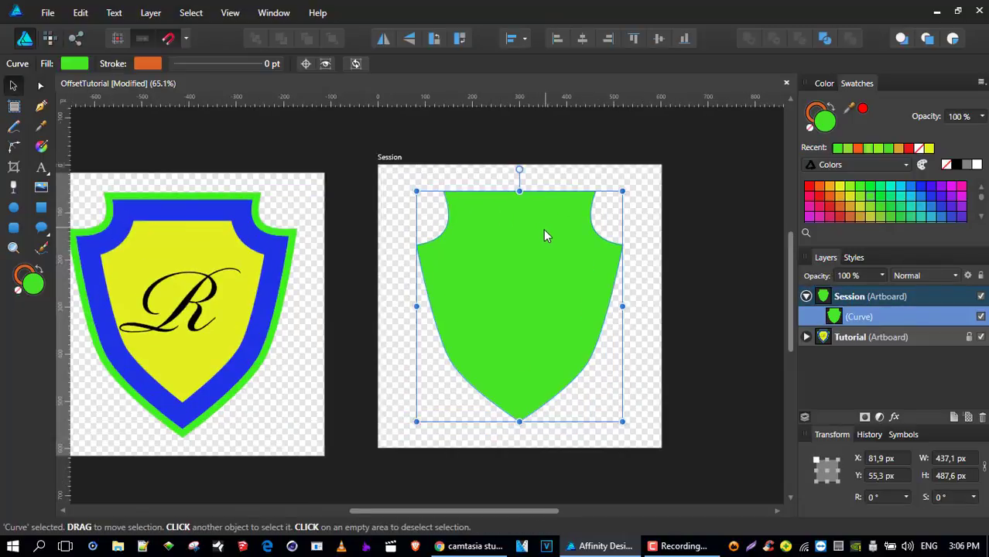
left_click_drag(575, 227, 577, 226)
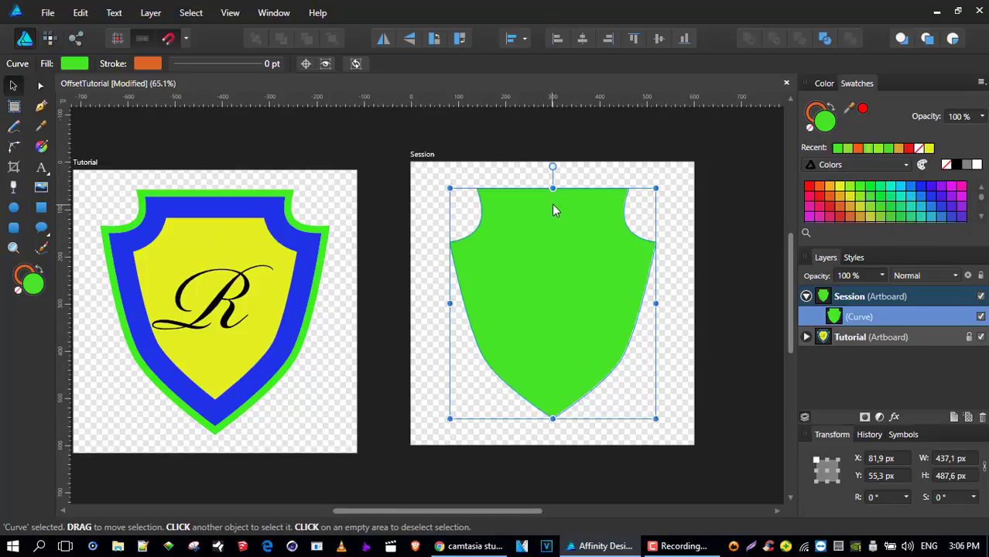
scroll(564, 208, "up", 1)
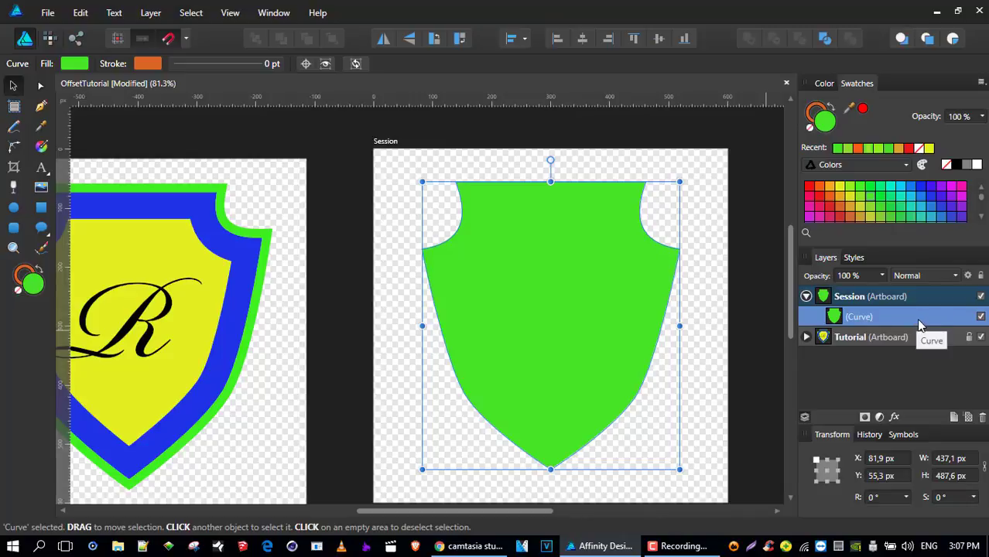
Duplicate the merged shield curve, then hide and lock the lower copy on the Session artboard.
key("ctrl+j")
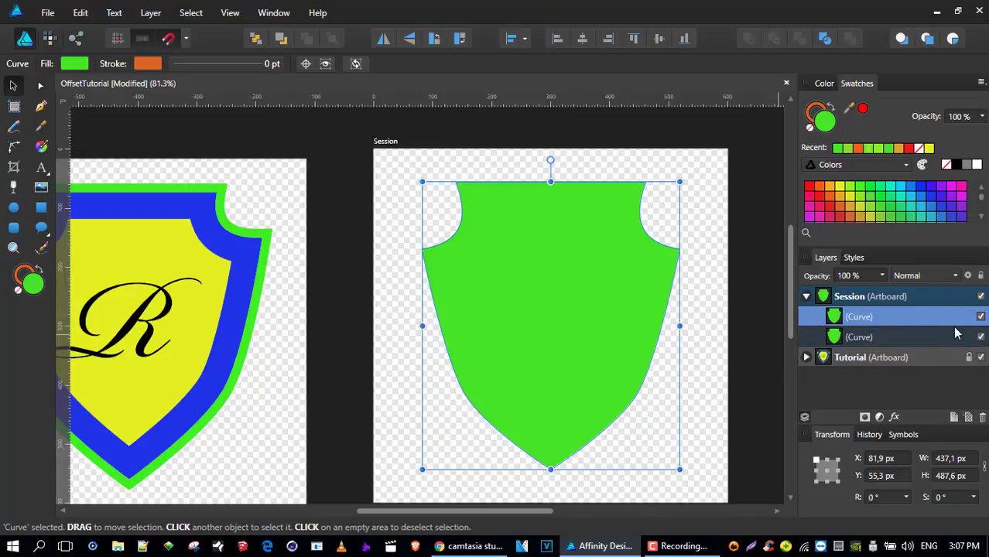
left_click(981, 336)
left_click(846, 343)
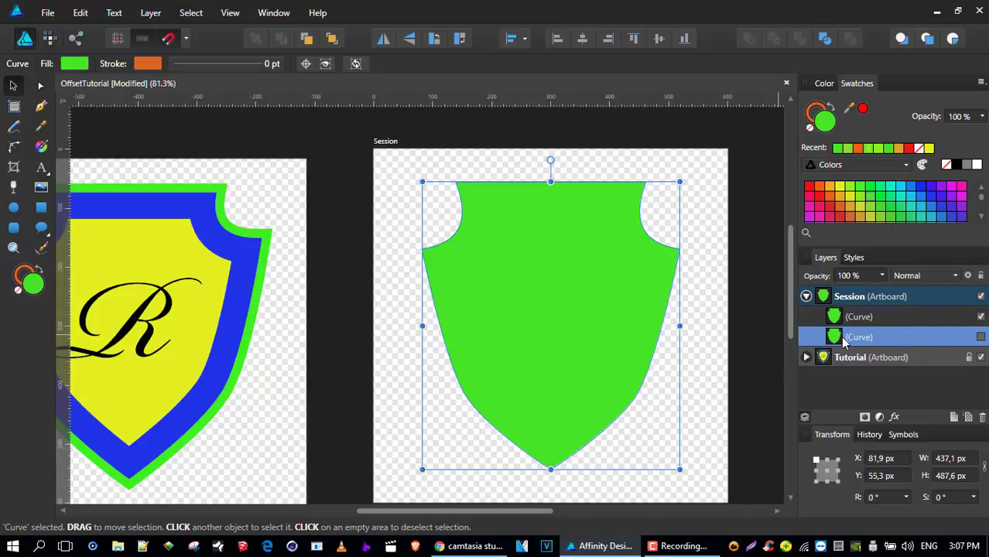
left_click(981, 276)
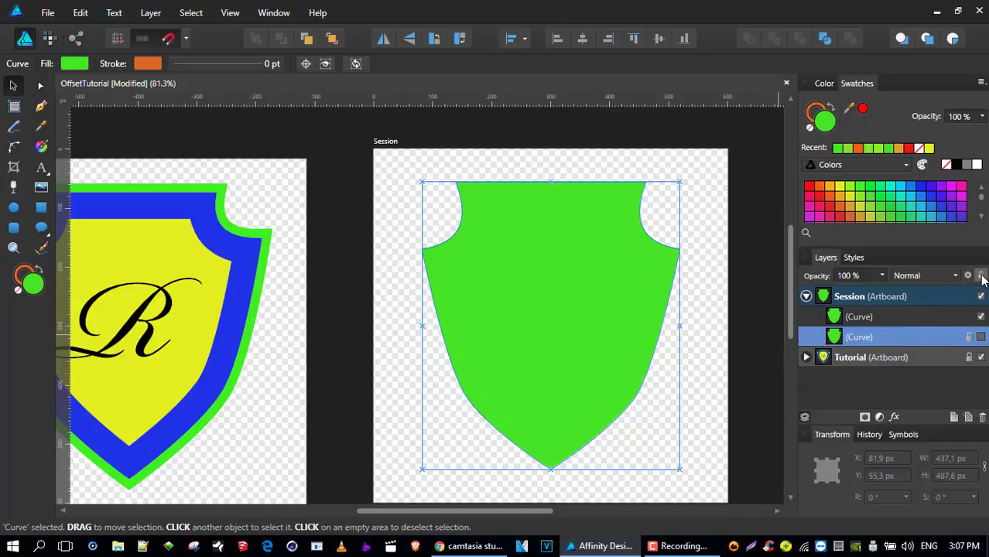
Give the visible upper shield curve a black stroke.
left_click(922, 317)
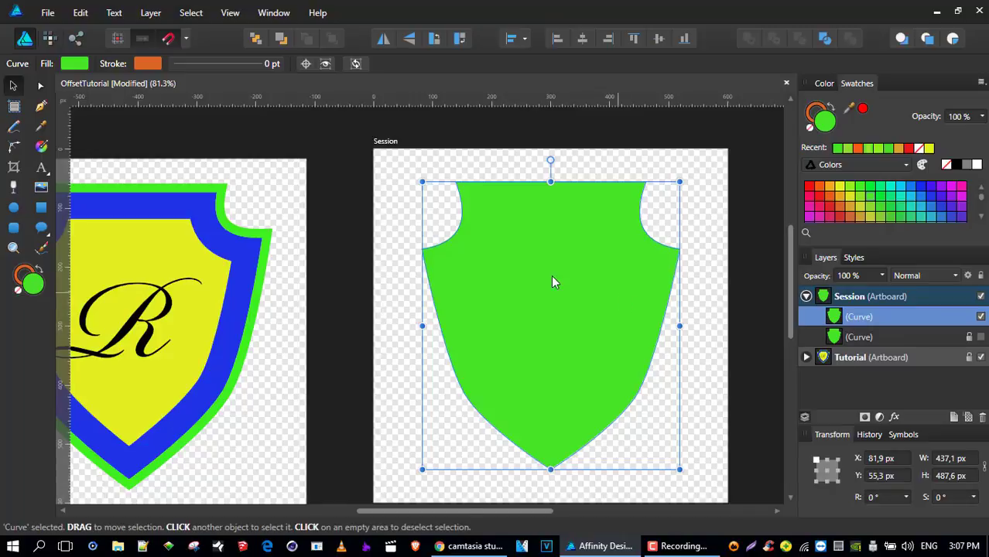
scroll(533, 221, "up", 2)
scroll(539, 245, "up", 4)
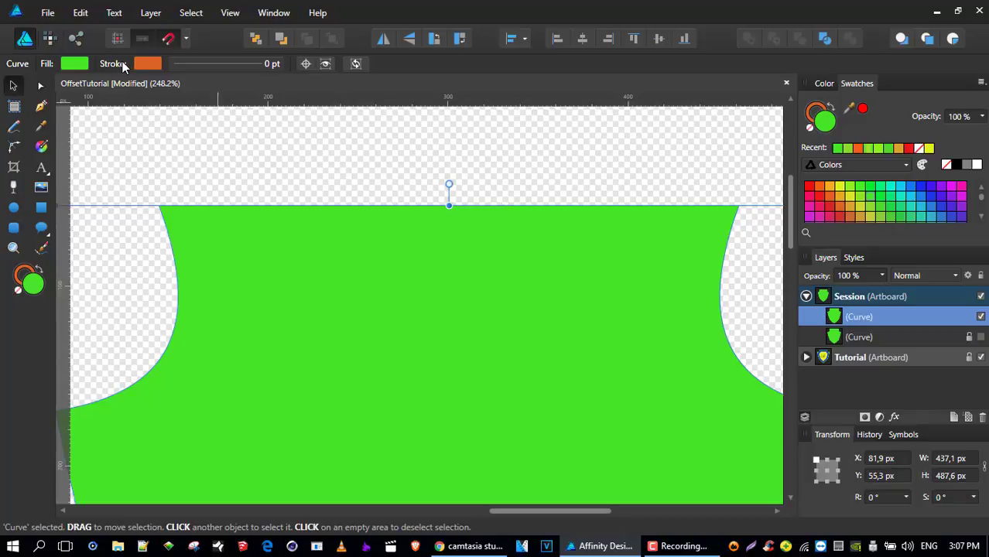
left_click(816, 112)
left_click(954, 166)
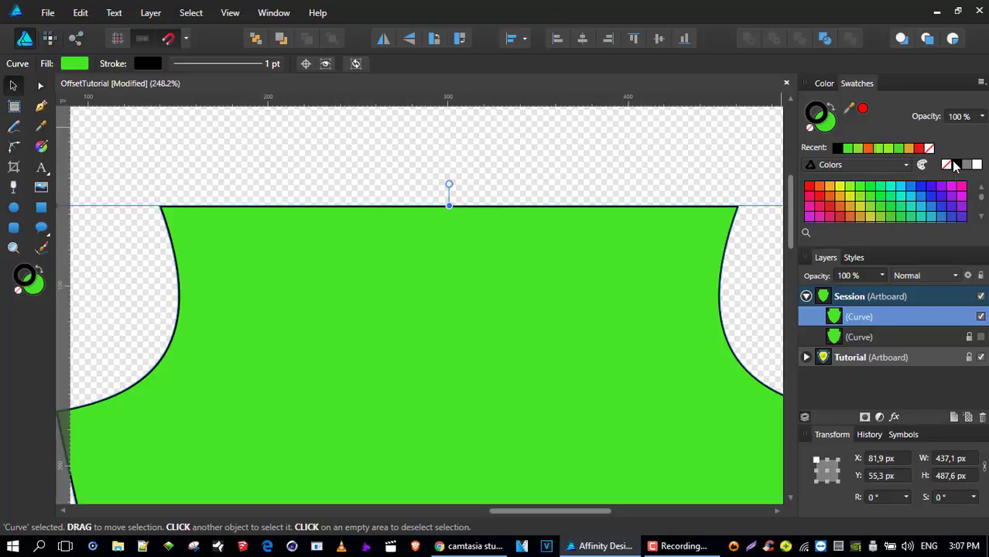
Align the shield's stroke to the centre of its path and set the miter limit to 1,4.
left_click(274, 64)
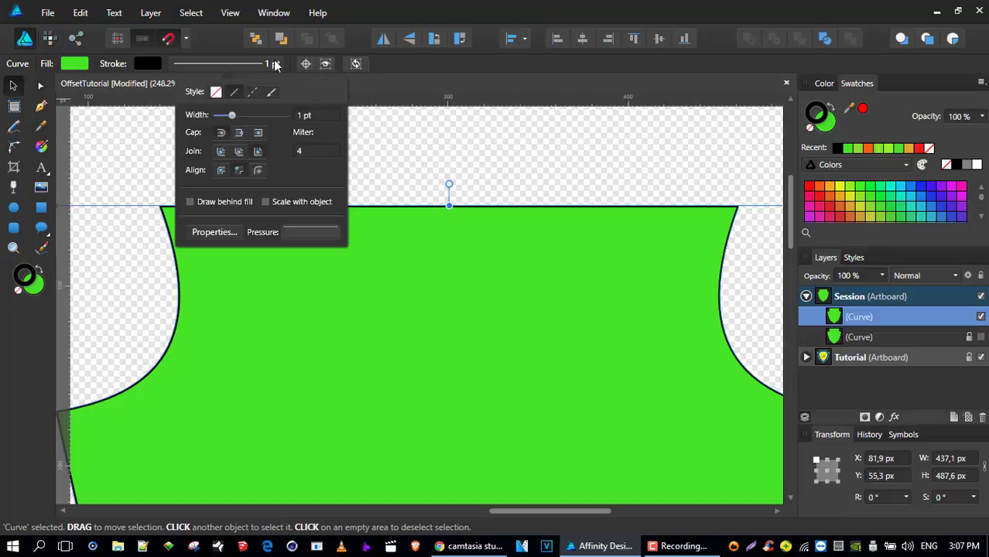
left_click(221, 171)
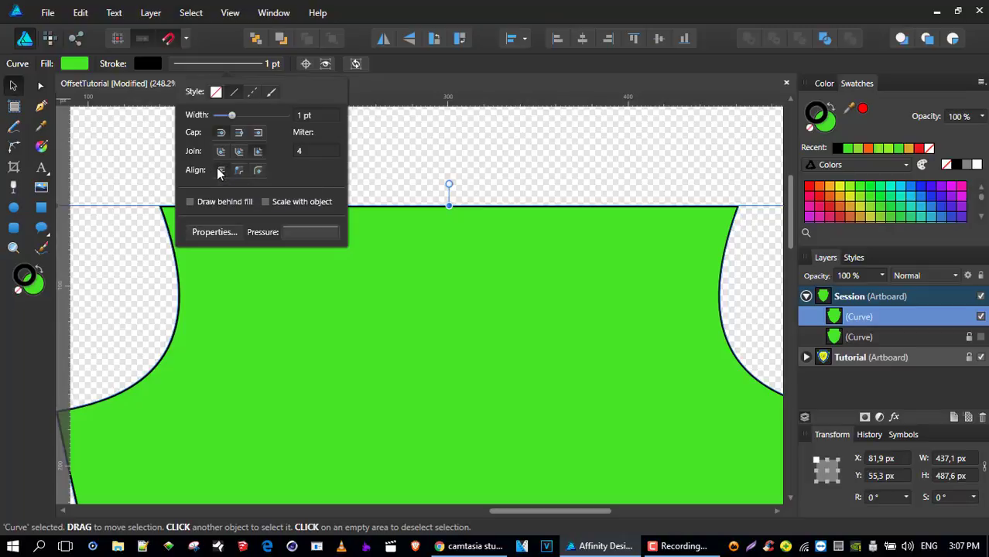
left_click(303, 150)
type("1")
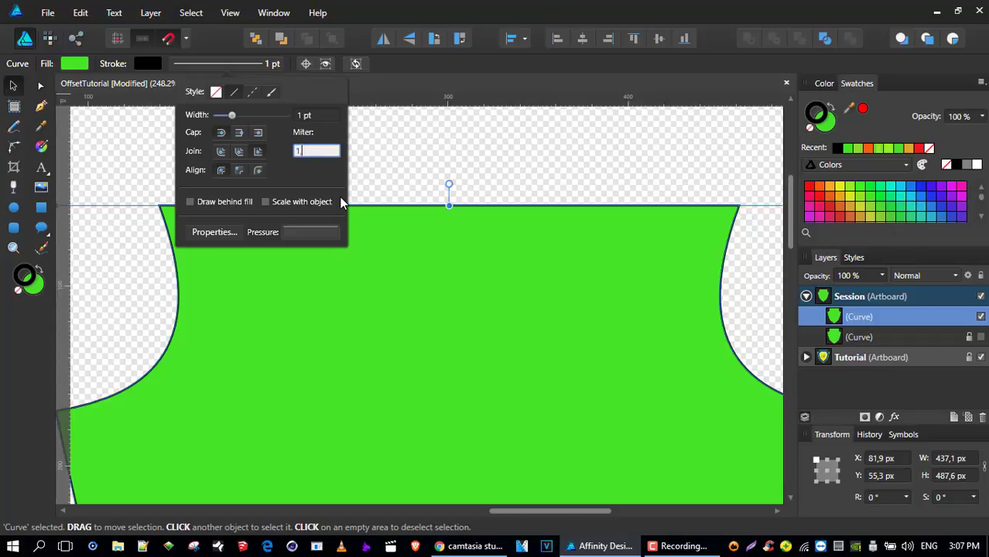
type(",4")
key("Return")
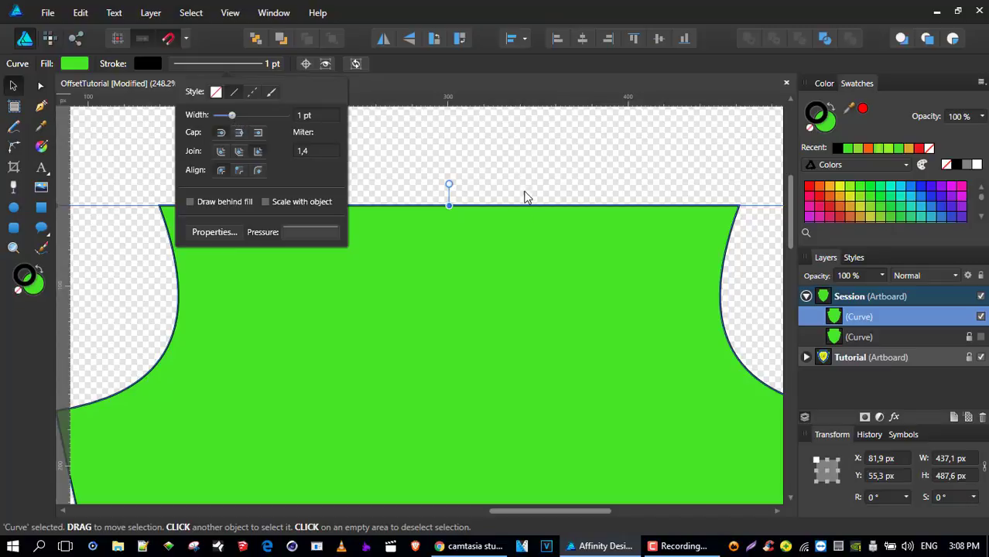
Widen the shield's stroke to 20,6 pt and shift the shield left to X 41,2 px, Y 56,2 px.
left_click_drag(231, 114, 254, 117)
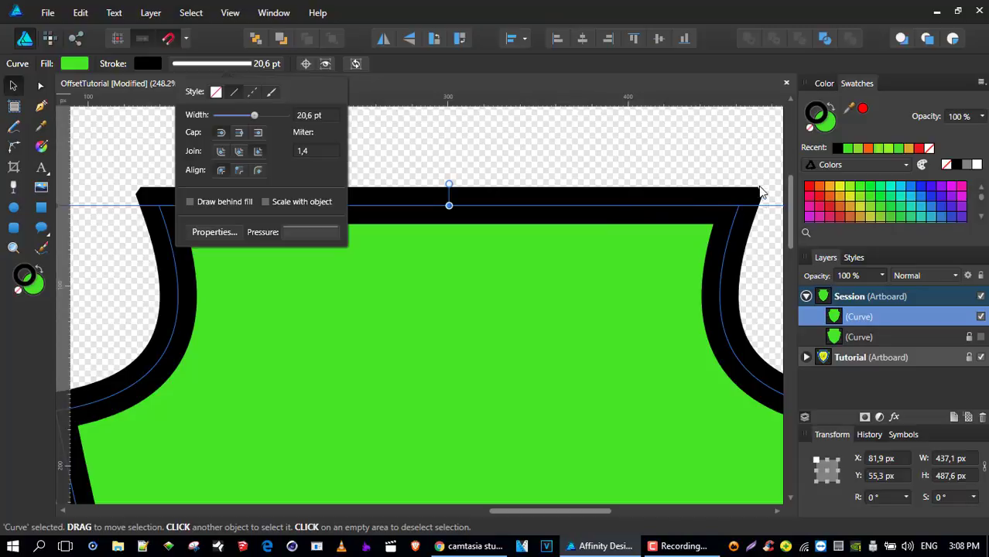
left_click_drag(673, 207, 587, 209)
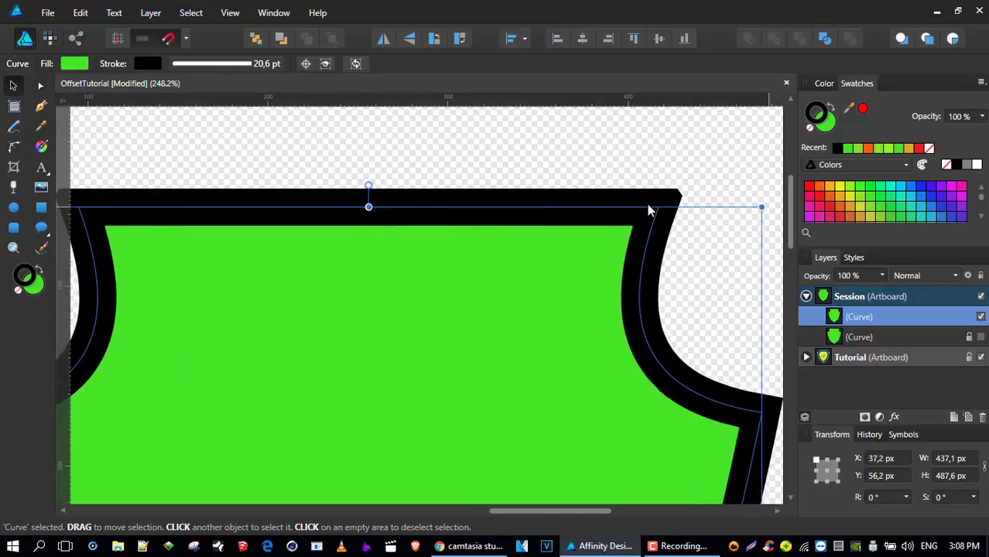
scroll(648, 209, "up", 3)
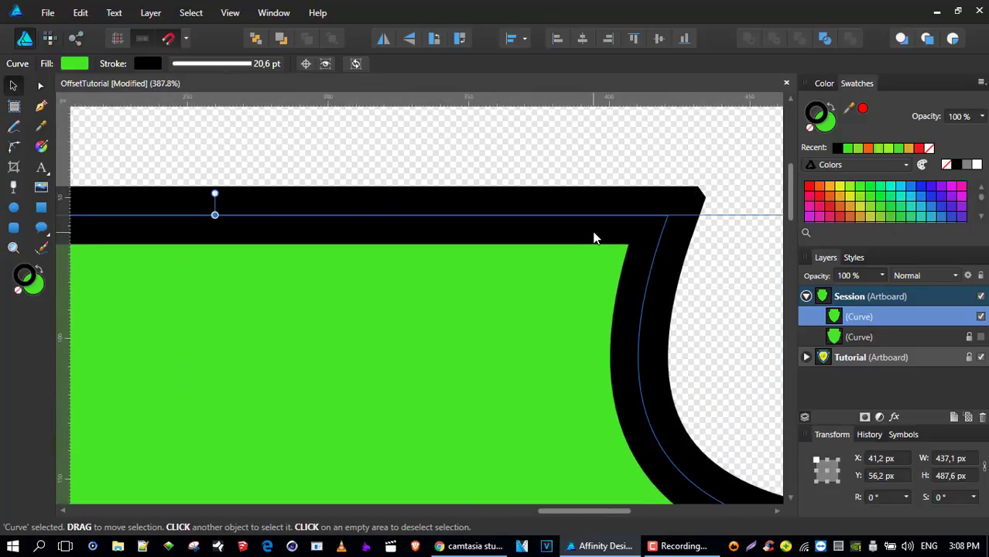
Set the miter limit of the shield's stroke to 4 for sharp outer corners.
left_click(259, 64)
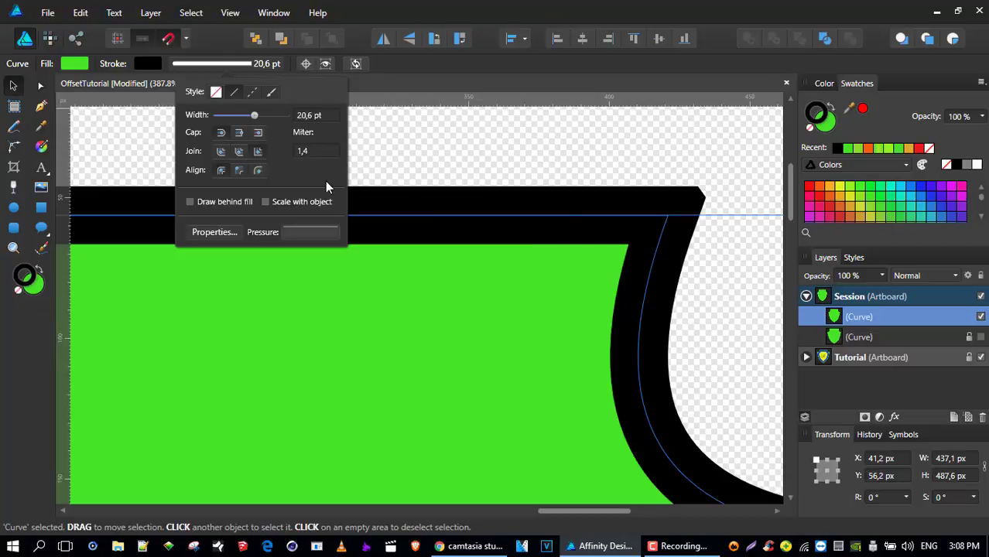
left_click(311, 151)
type("4")
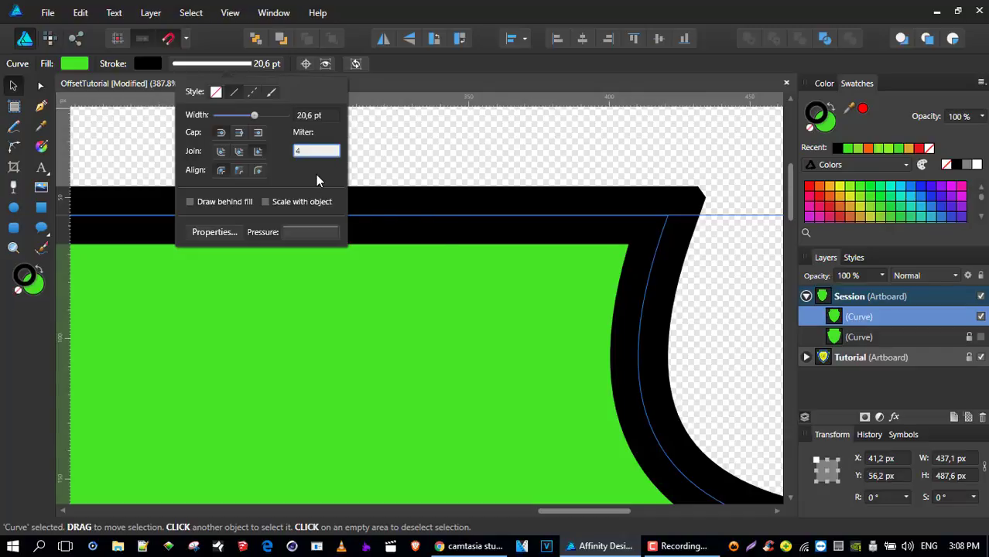
left_click(530, 151)
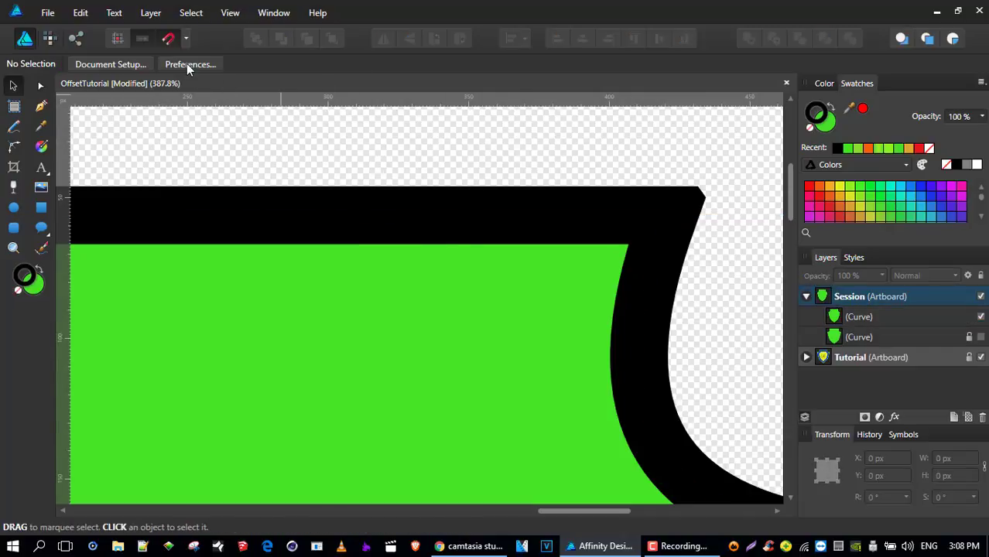
left_click(593, 206)
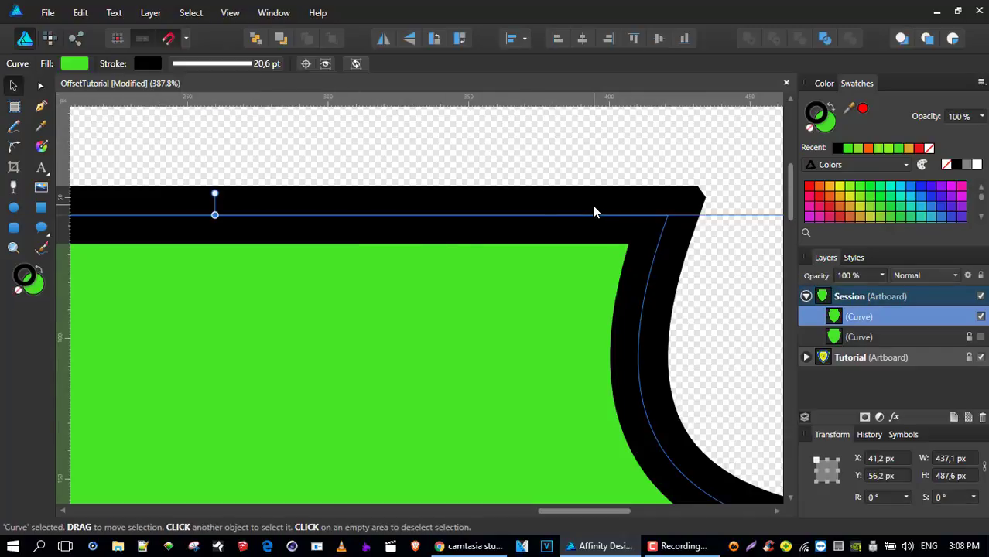
left_click(262, 66)
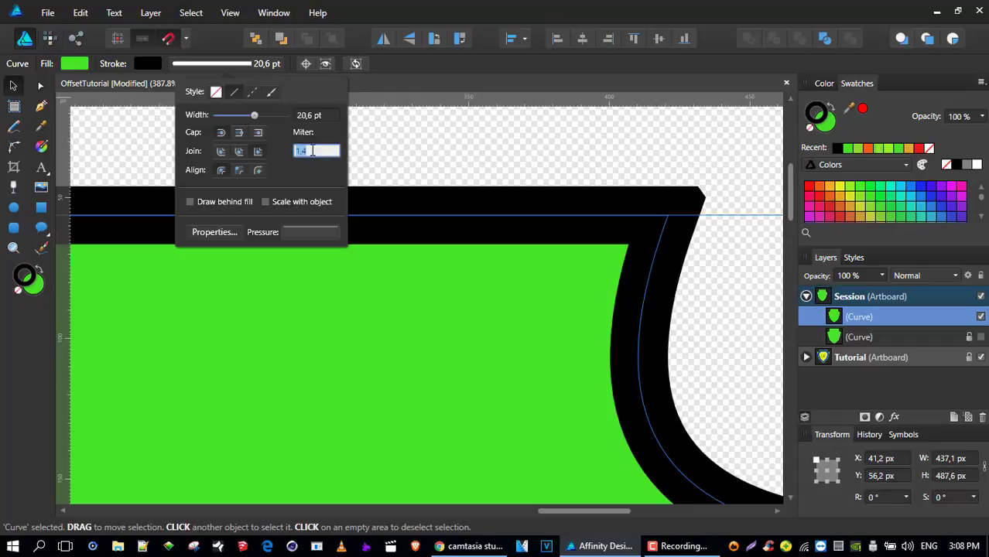
type("4")
key("Return")
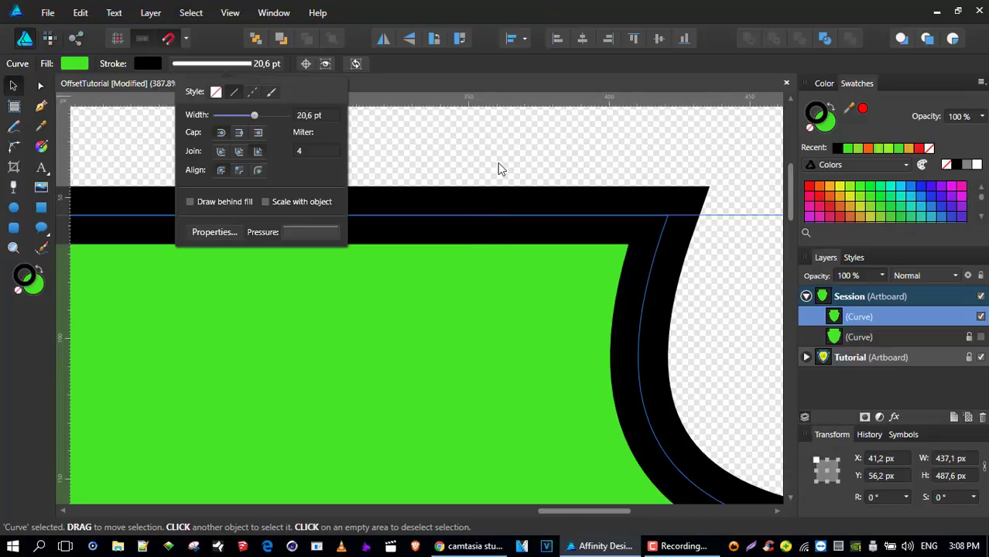
Align the black stroke to the outside of the shield's path.
scroll(481, 248, "down", 8)
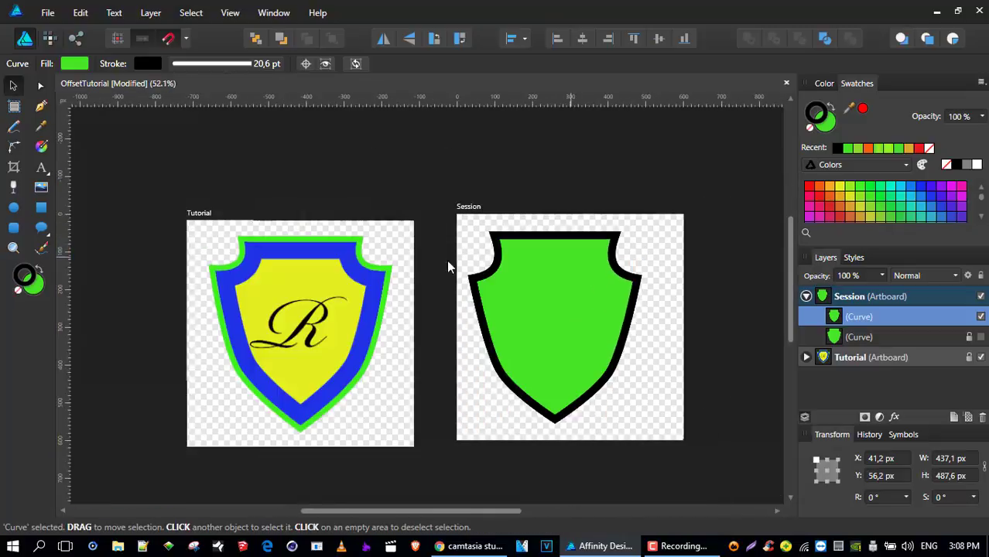
scroll(363, 249, "up", 4)
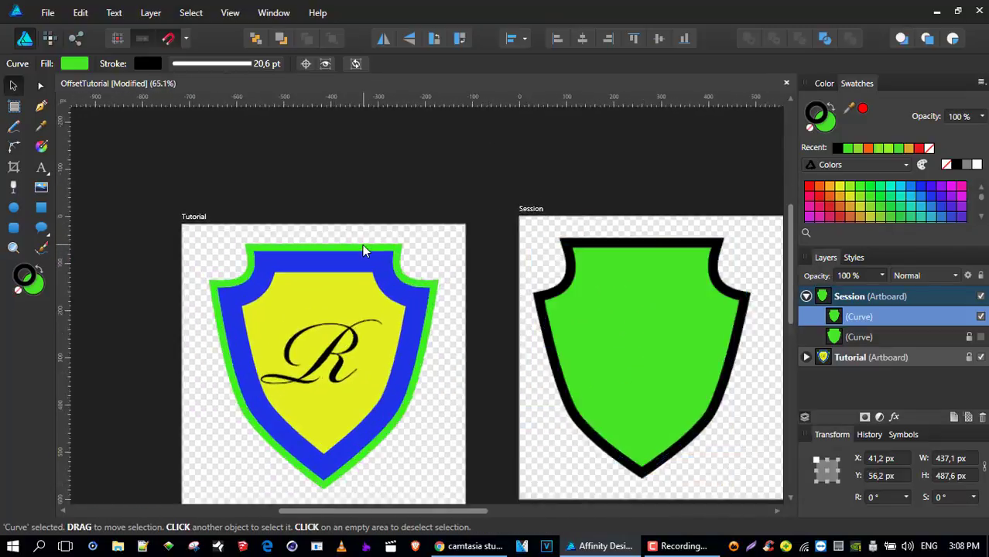
scroll(363, 245, "down", 3)
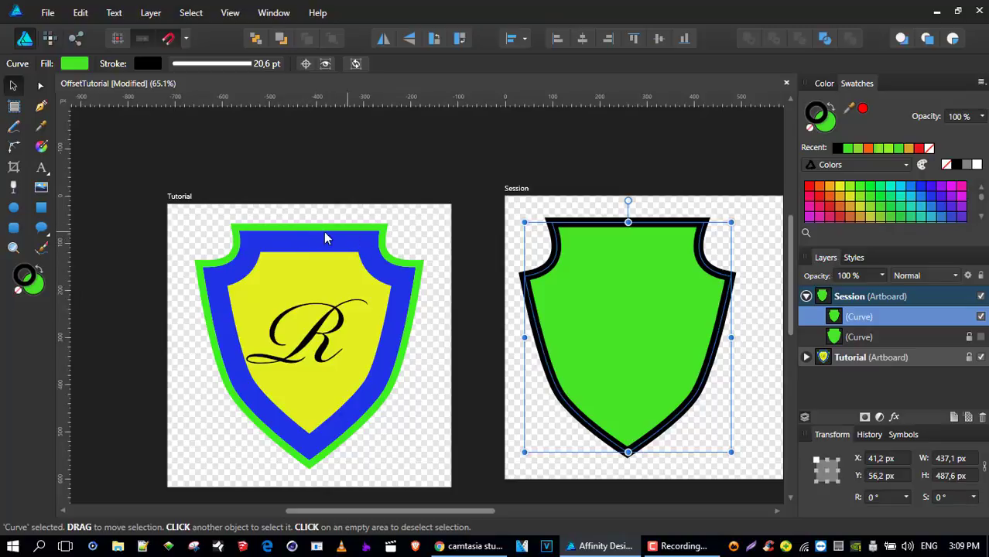
scroll(590, 192, "up", 2)
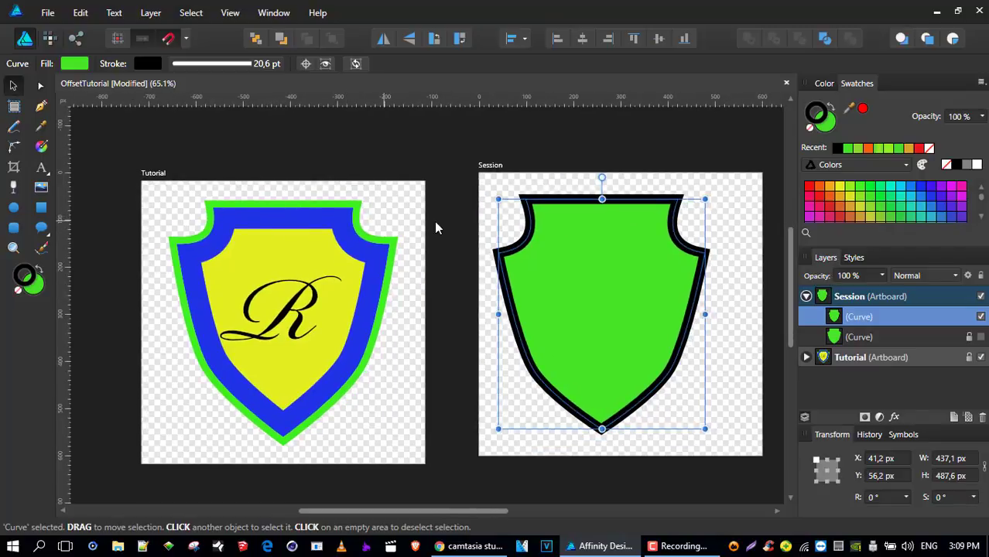
scroll(591, 192, "up", 2)
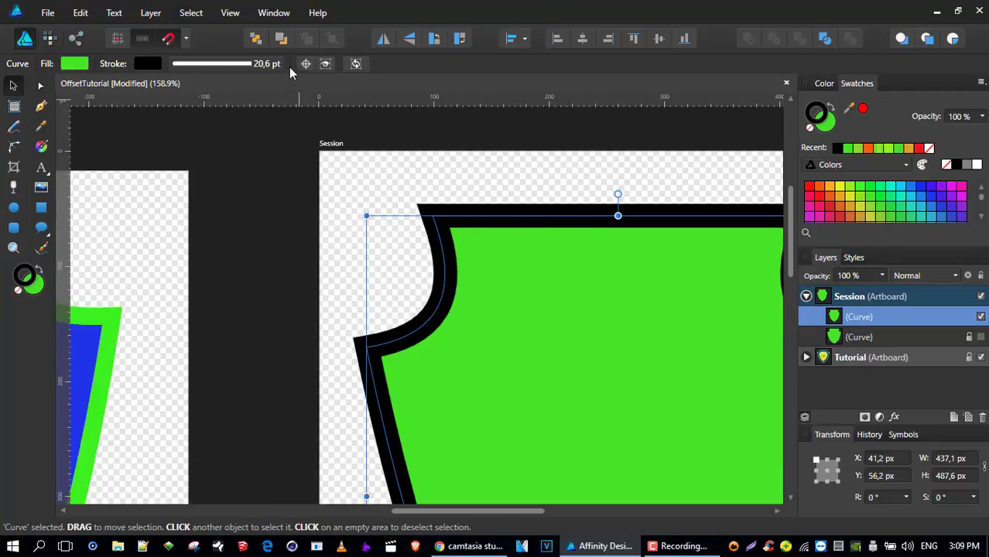
left_click(269, 65)
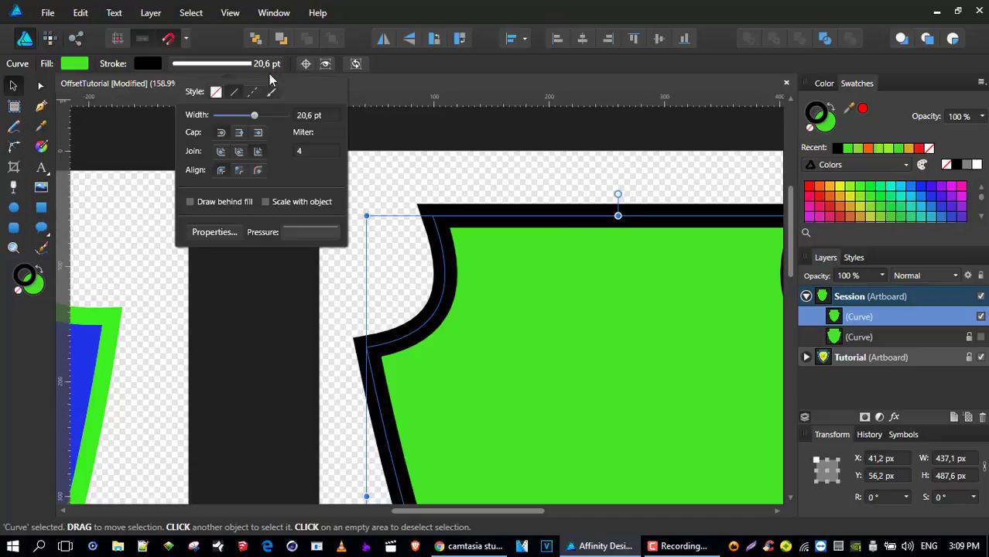
left_click(258, 171)
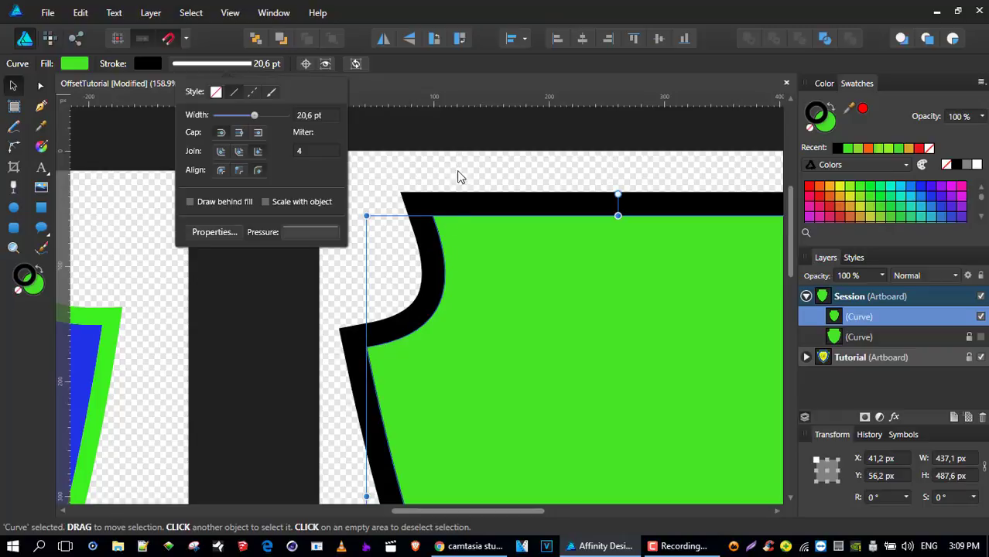
scroll(483, 221, "down", 4)
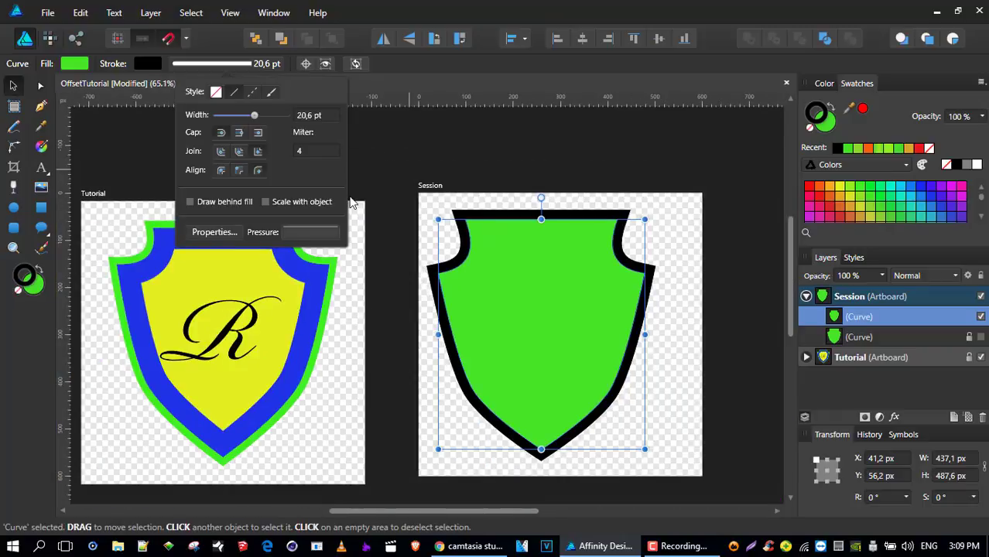
Set the width of the shield's outside stroke to 10 pt.
left_click_drag(254, 114, 247, 116)
left_click(324, 116)
type("10")
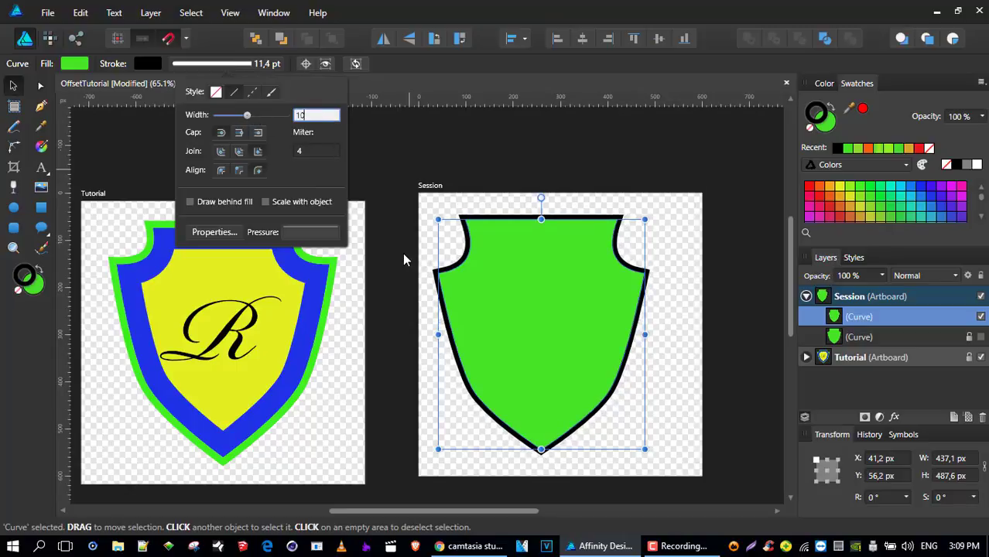
key("Return")
scroll(628, 281, "up", 3)
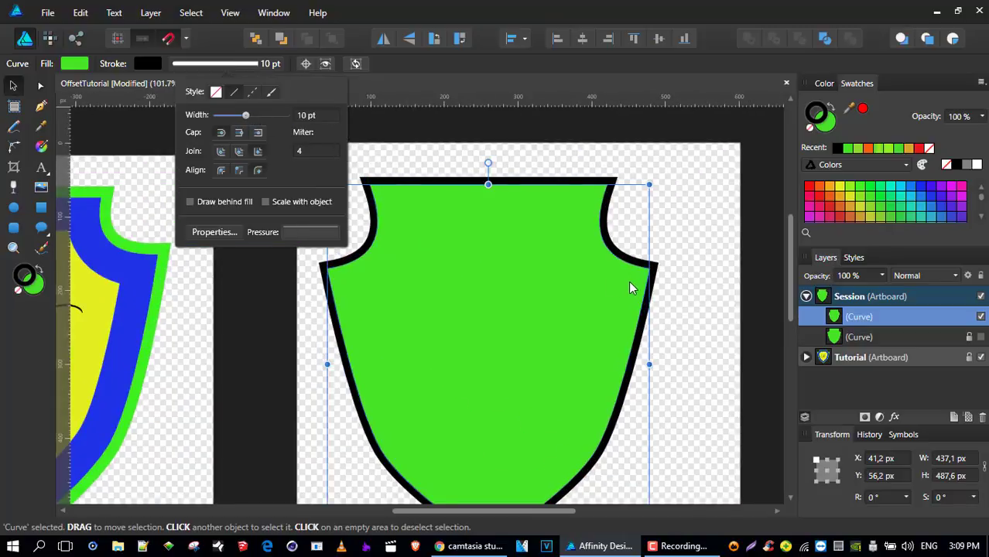
scroll(638, 222, "down", 2)
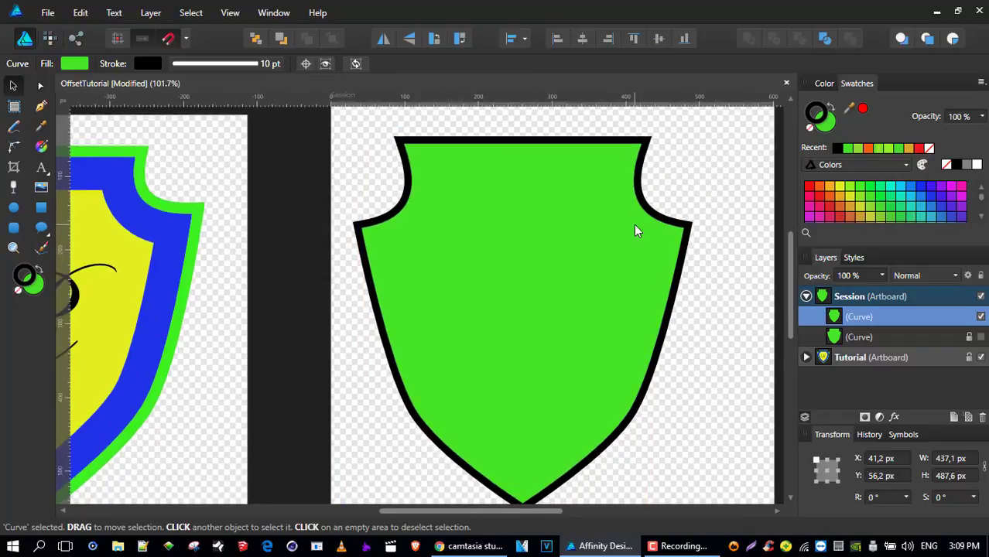
Set the width of the shield's outside-aligned black stroke to 15 pt.
scroll(625, 230, "down", 1)
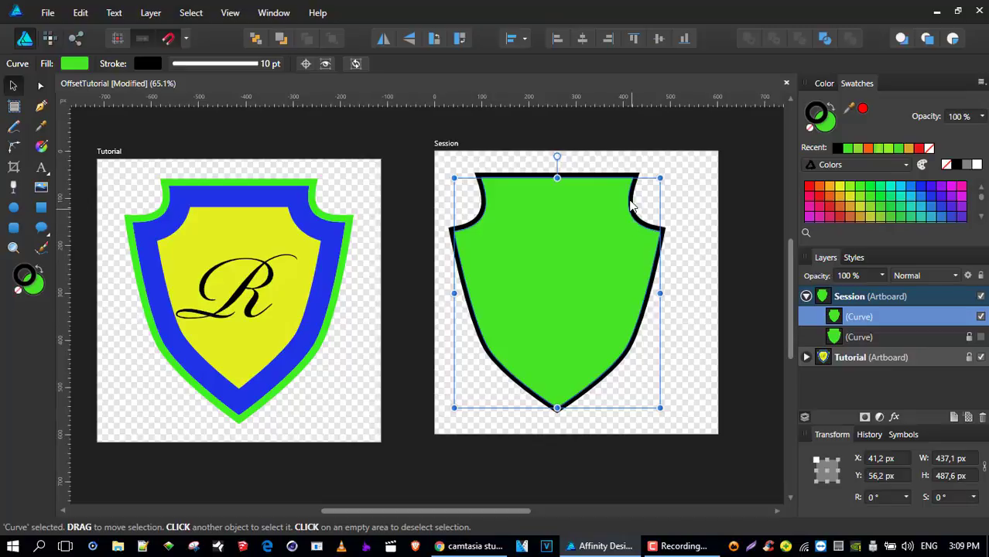
scroll(591, 192, "up", 2)
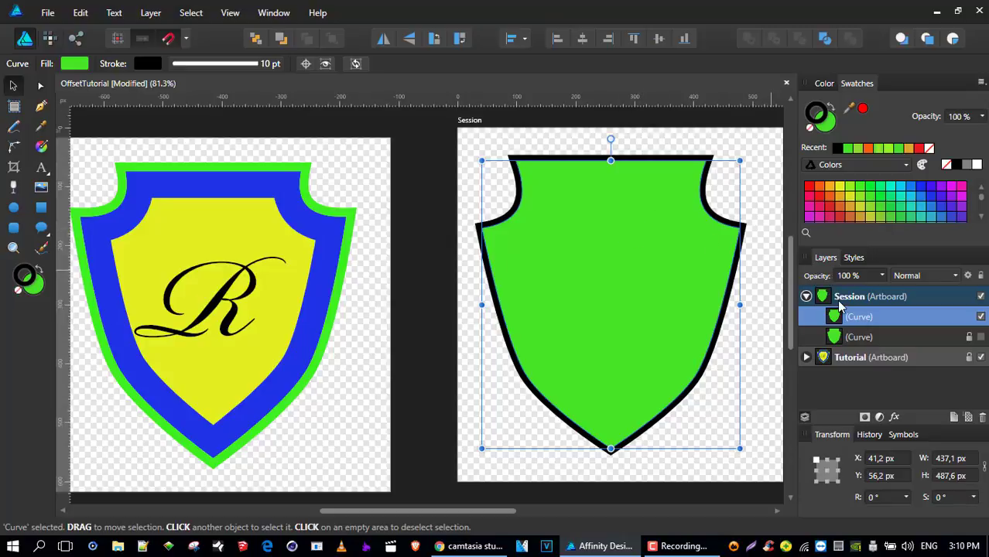
left_click(247, 63)
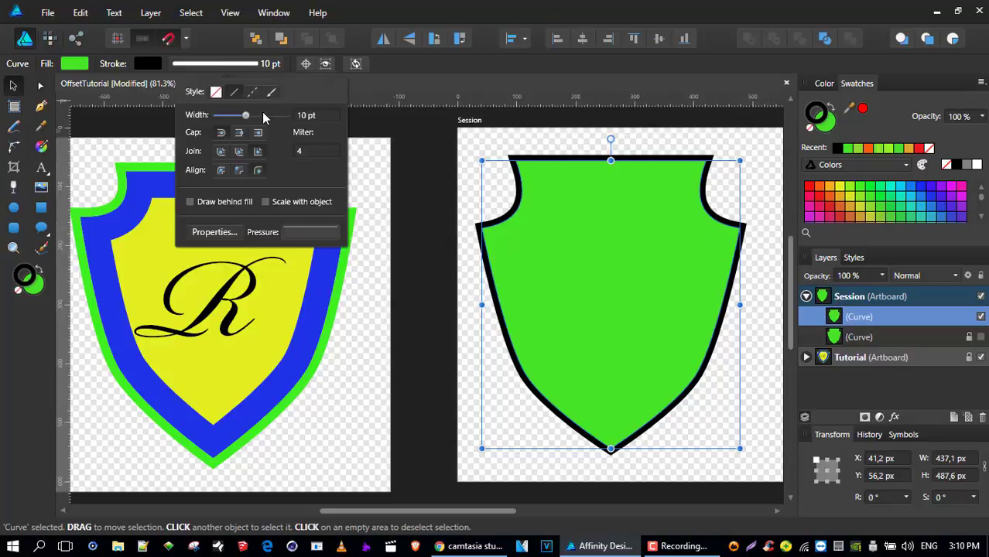
left_click(325, 116)
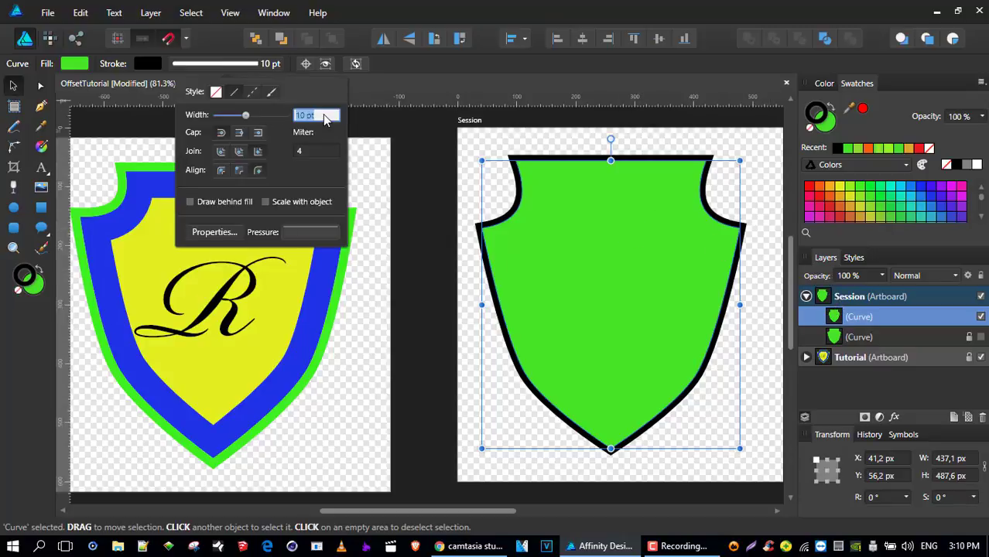
type("15")
key("Return")
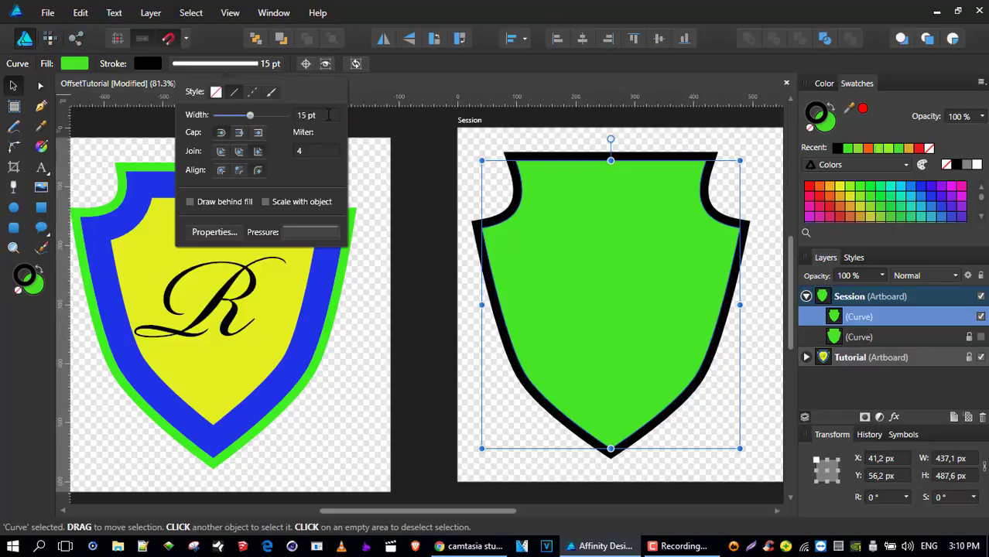
left_click(871, 304)
double_click(867, 318)
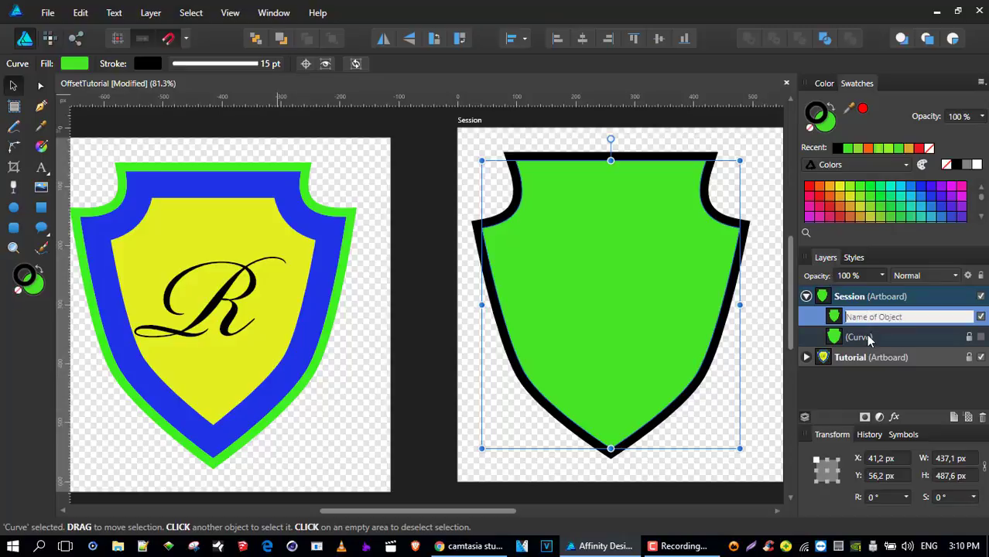
left_click(868, 338)
left_click(868, 321)
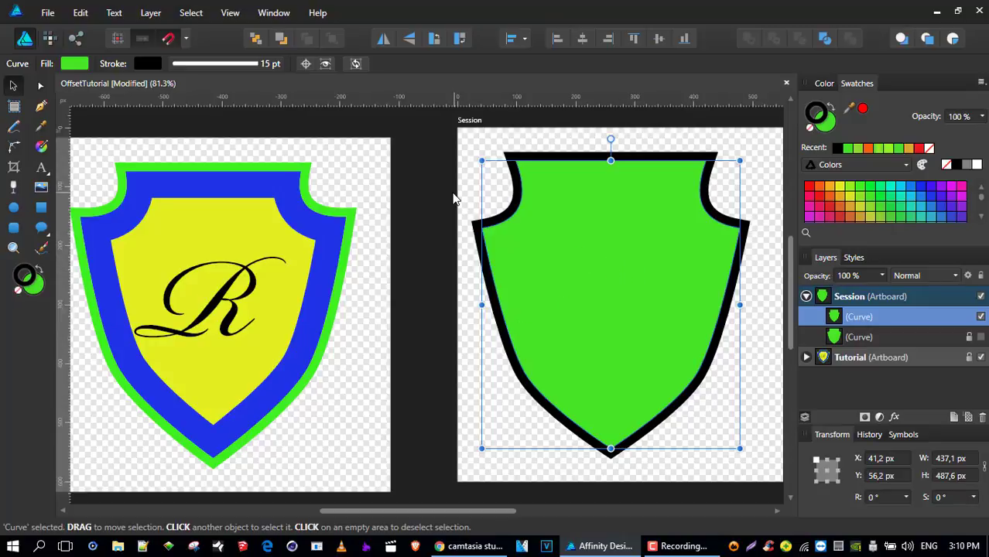
Look up the keyboard shortcut assigned to Expand Stroke among the Layer commands in the preferences.
left_click(150, 14)
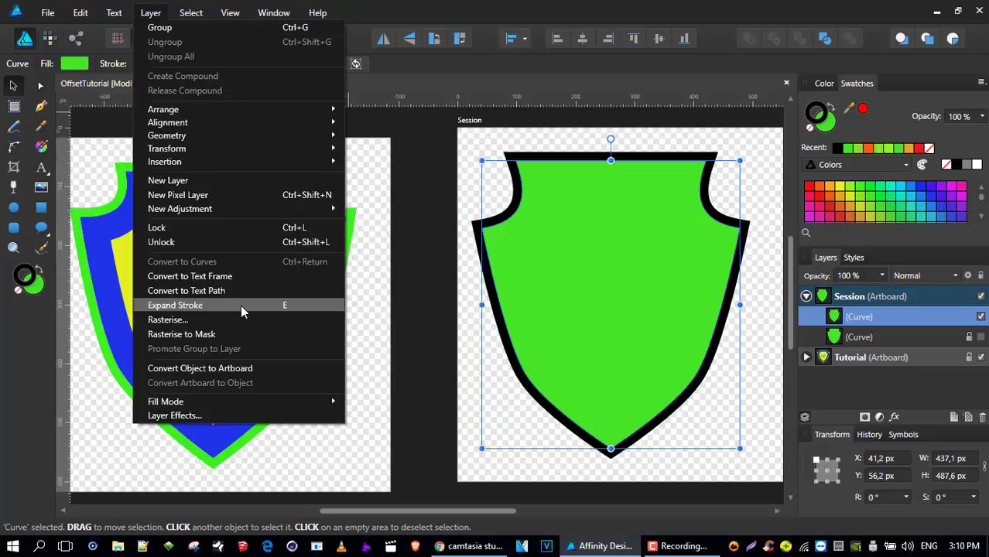
mouse_move(83, 13)
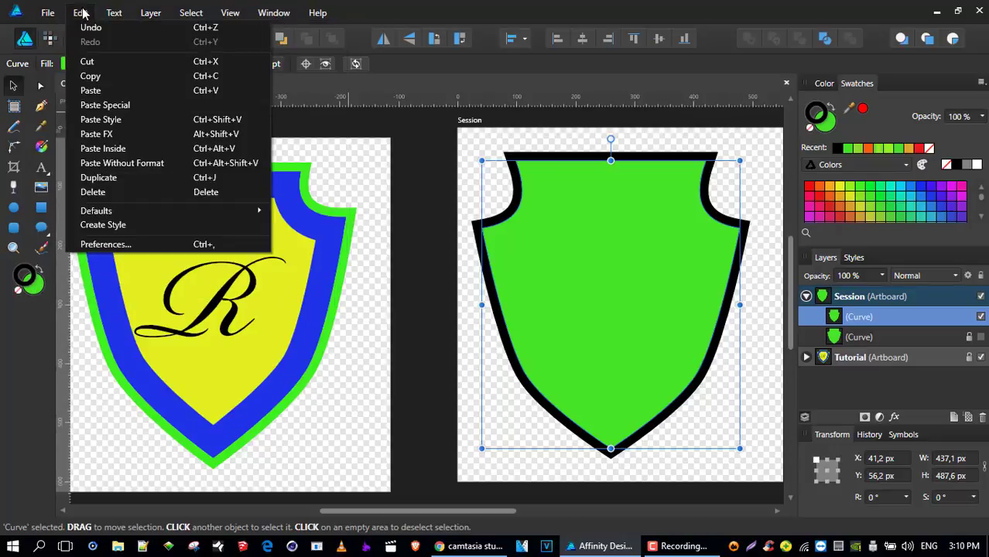
left_click(101, 245)
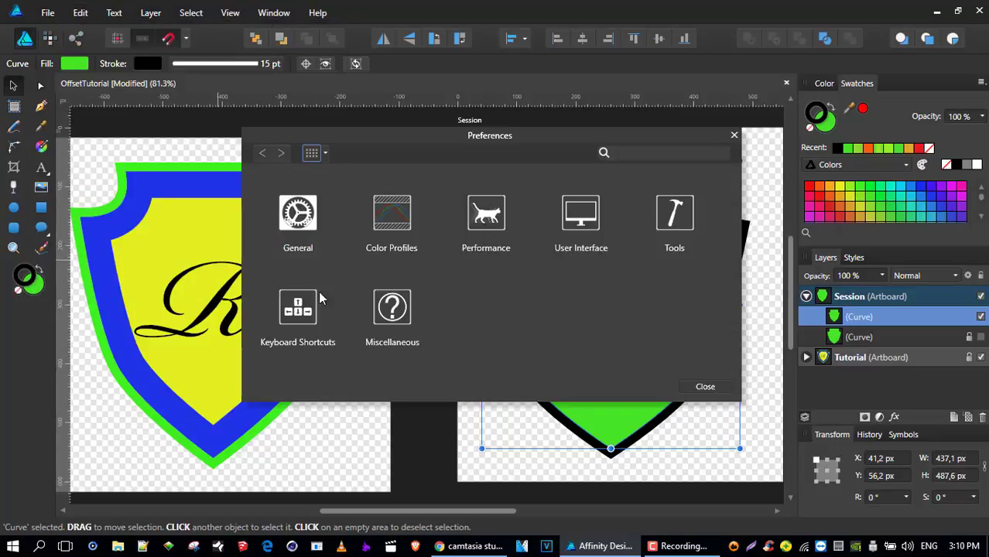
left_click(295, 311)
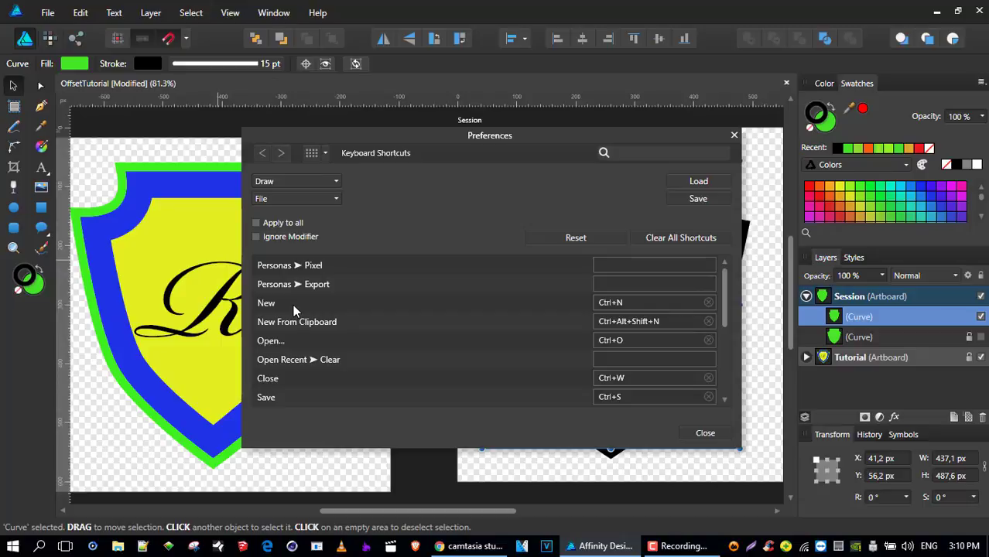
left_click(304, 200)
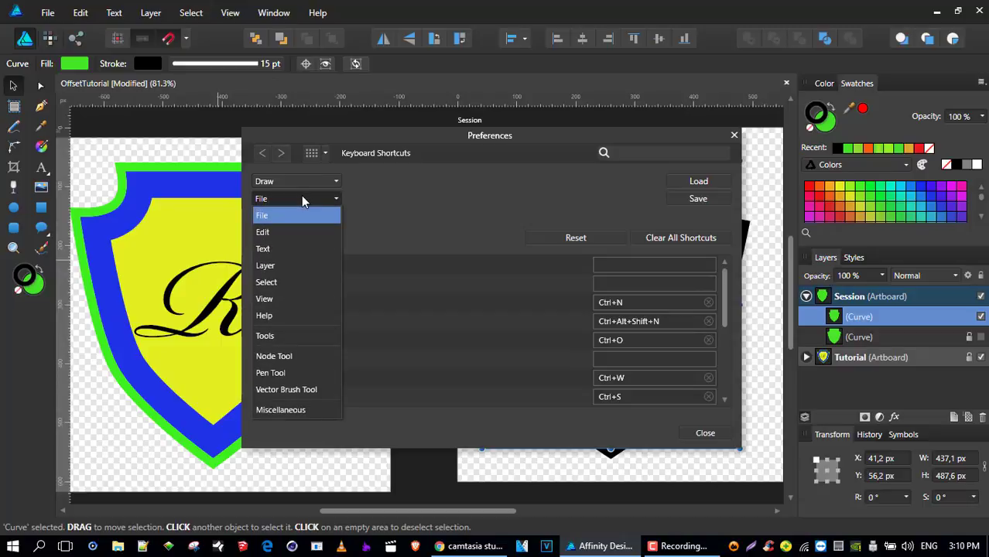
left_click(290, 267)
scroll(376, 332, "down", 10)
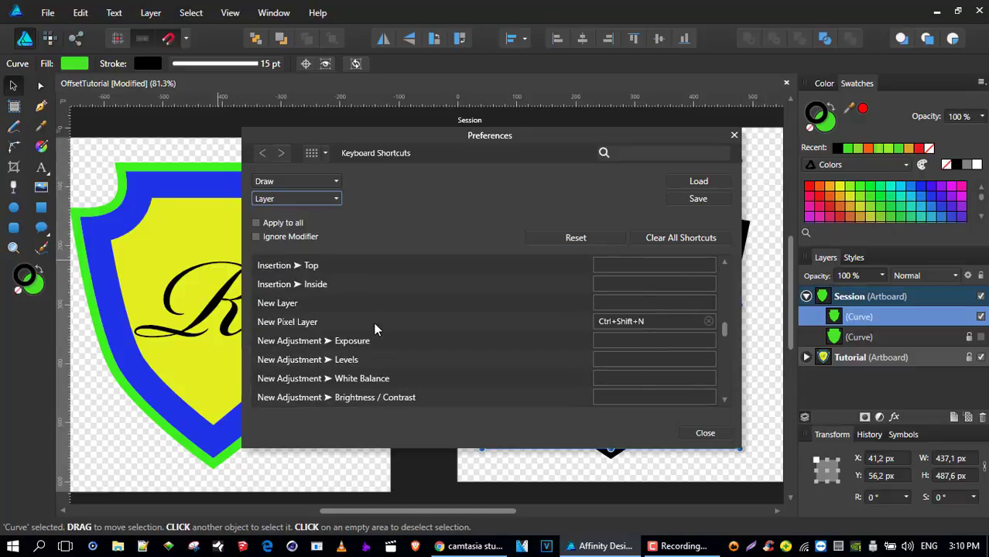
scroll(376, 325, "down", 6)
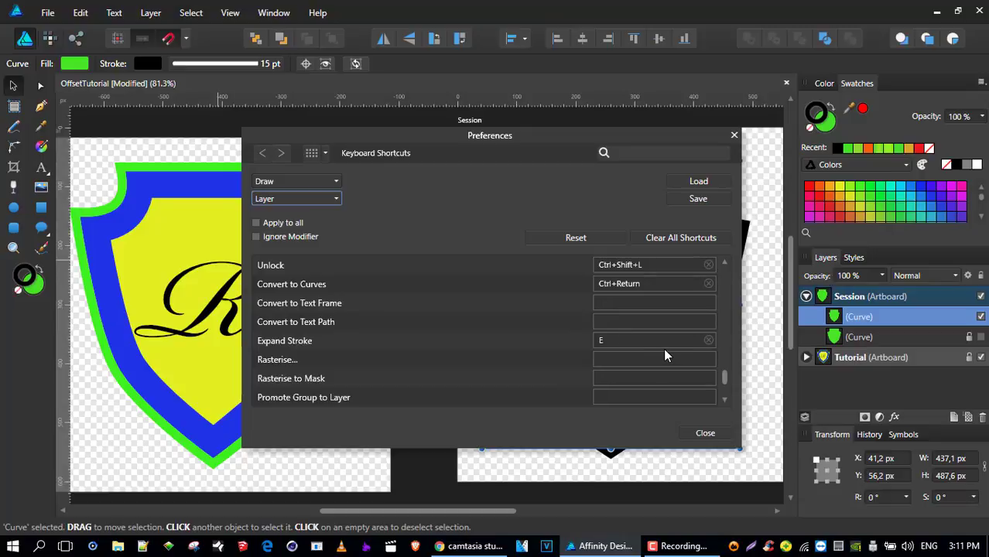
left_click(710, 433)
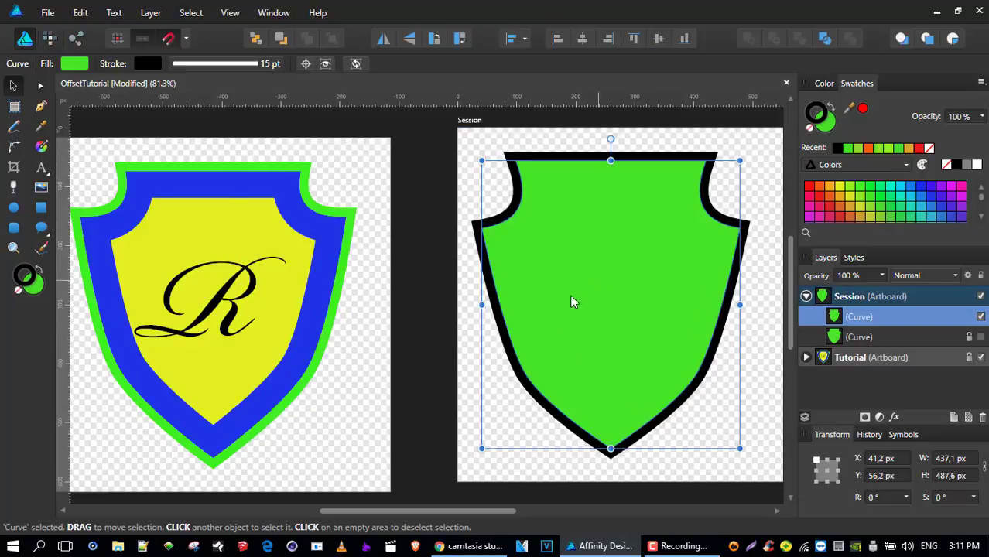
Rename the visible shield curve on the Session artboard as Working.
left_click_drag(571, 297, 494, 329)
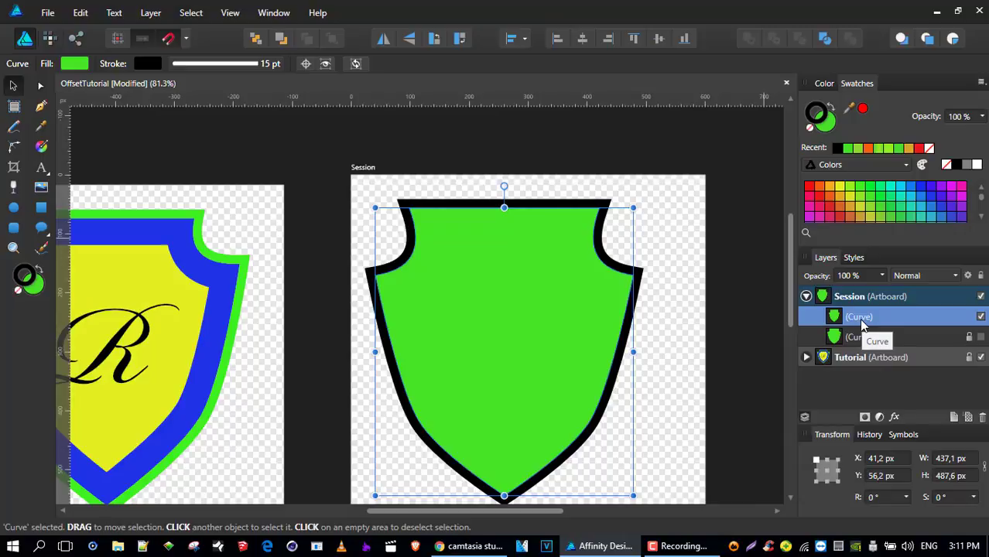
double_click(863, 319)
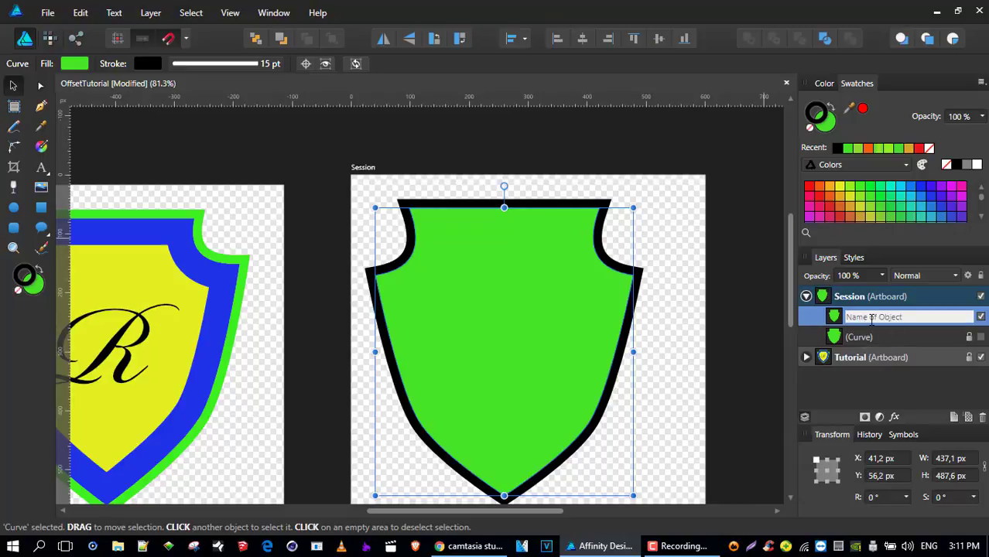
type("Working")
key("Return")
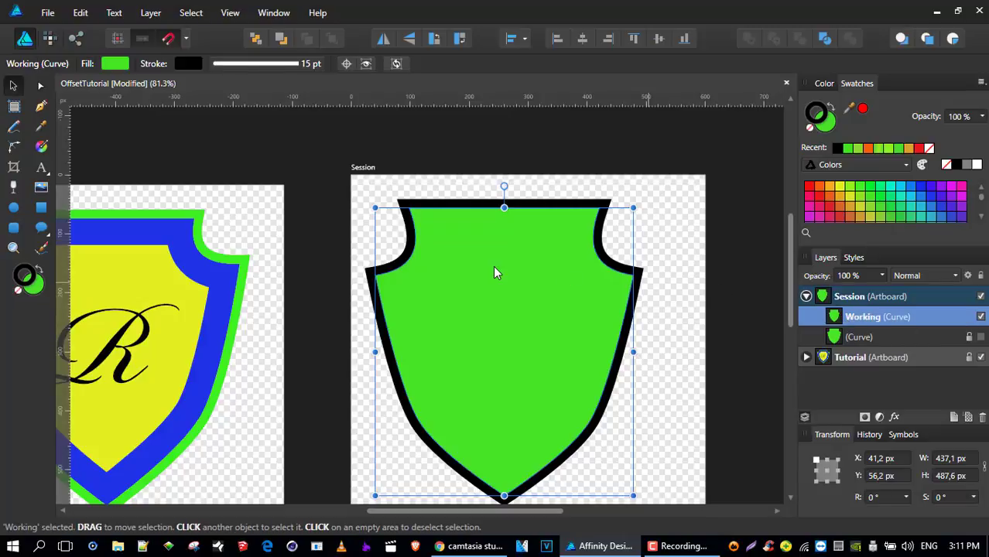
Expand the Working shield's 15 pt outside stroke into a separate outline shape and hide that shape.
key("ctrl+alt+s")
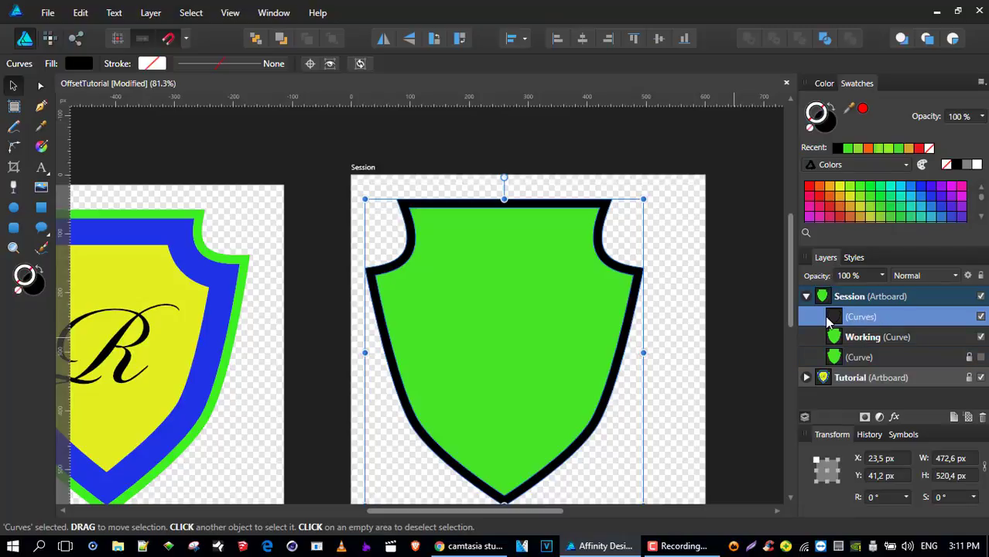
left_click(981, 317)
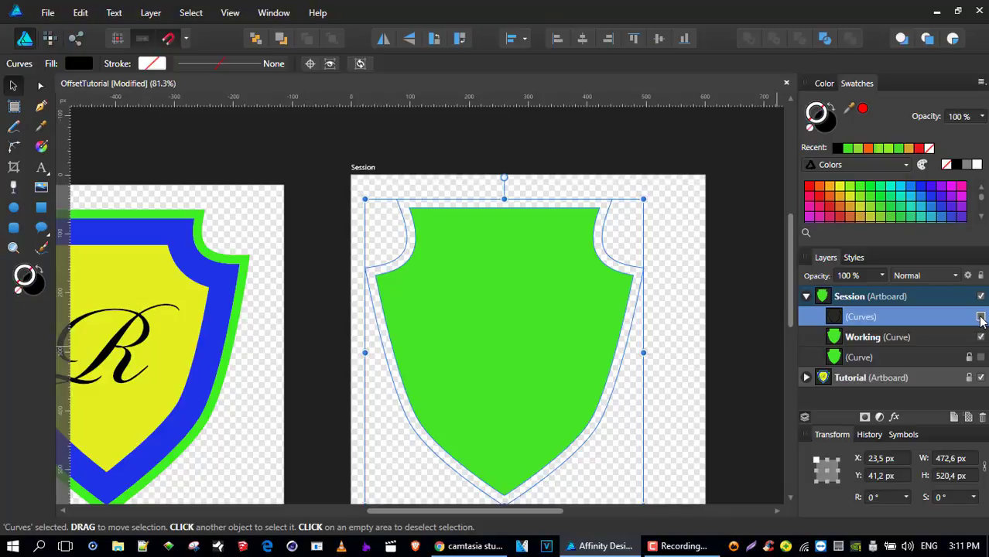
left_click(980, 316)
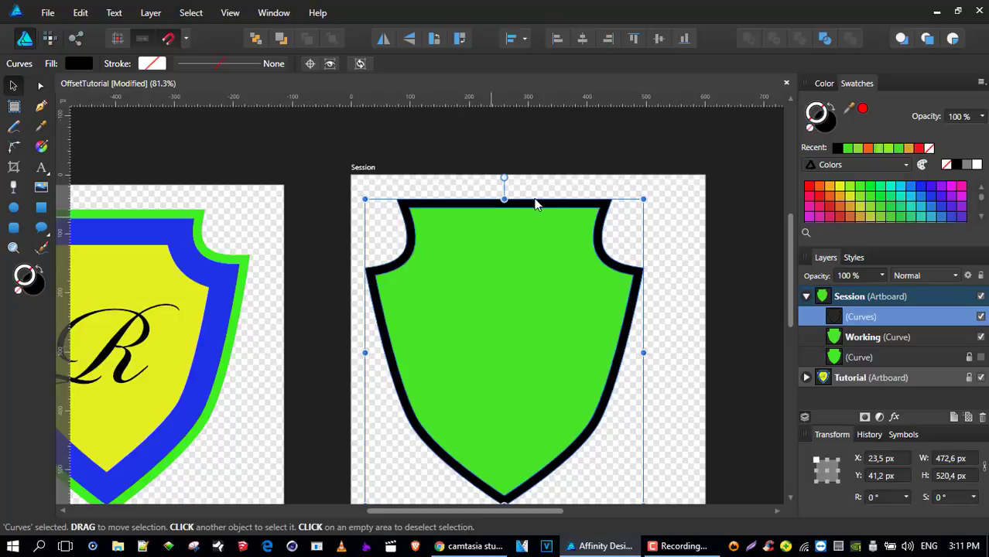
scroll(514, 255, "down", 1)
left_click_drag(513, 256, 582, 250)
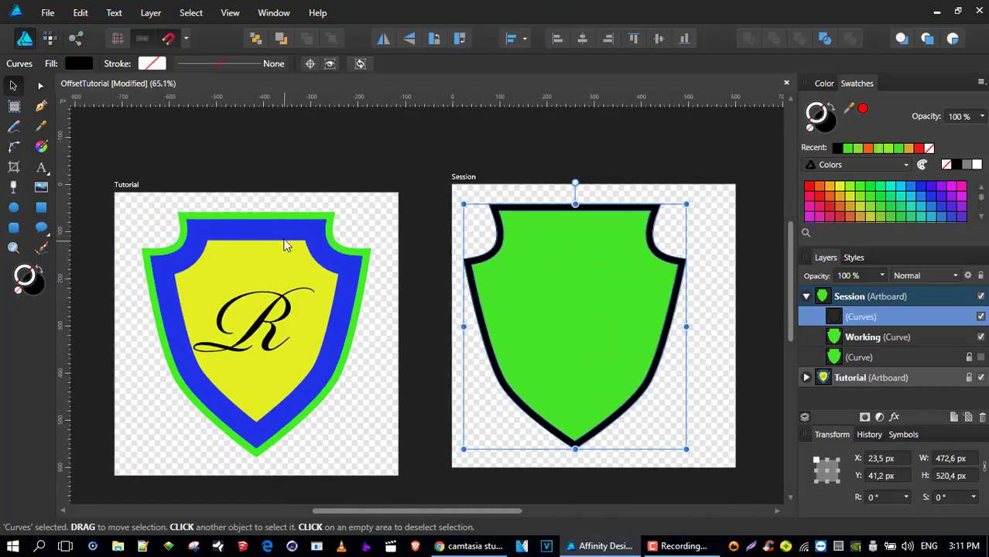
left_click(981, 316)
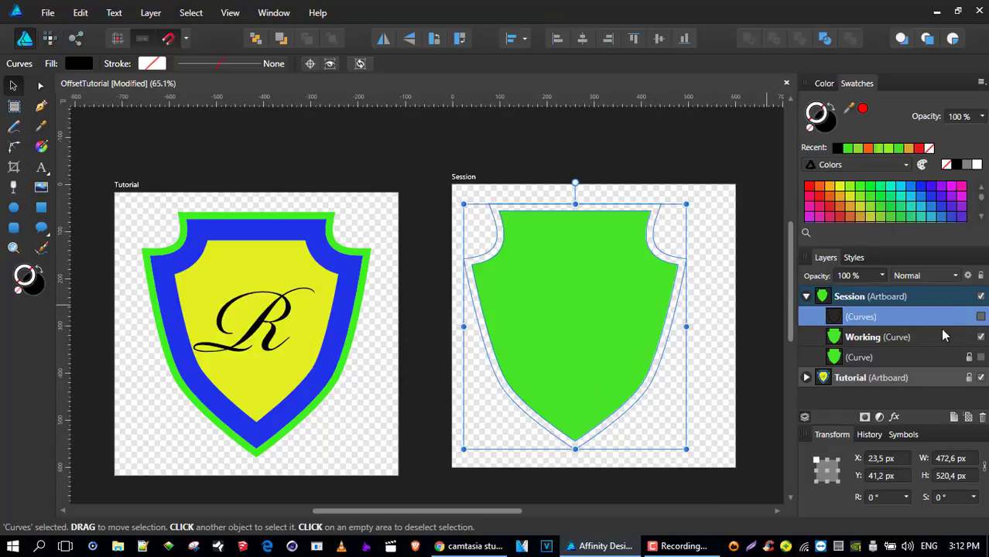
Give the Working shield a black stroke of 37,1 pt aligned to the inside of its path.
left_click(902, 346)
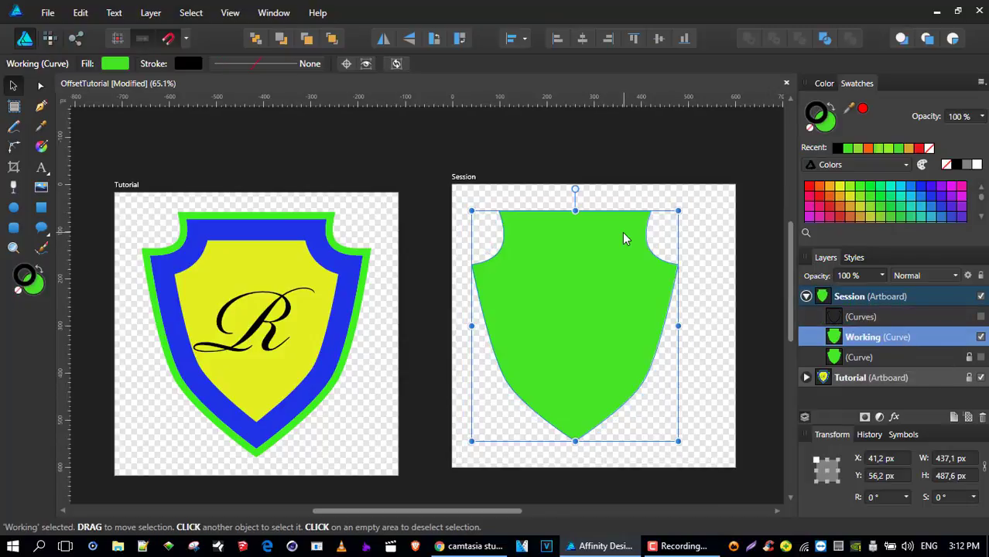
scroll(627, 228, "up", 2)
left_click_drag(625, 230, 553, 178)
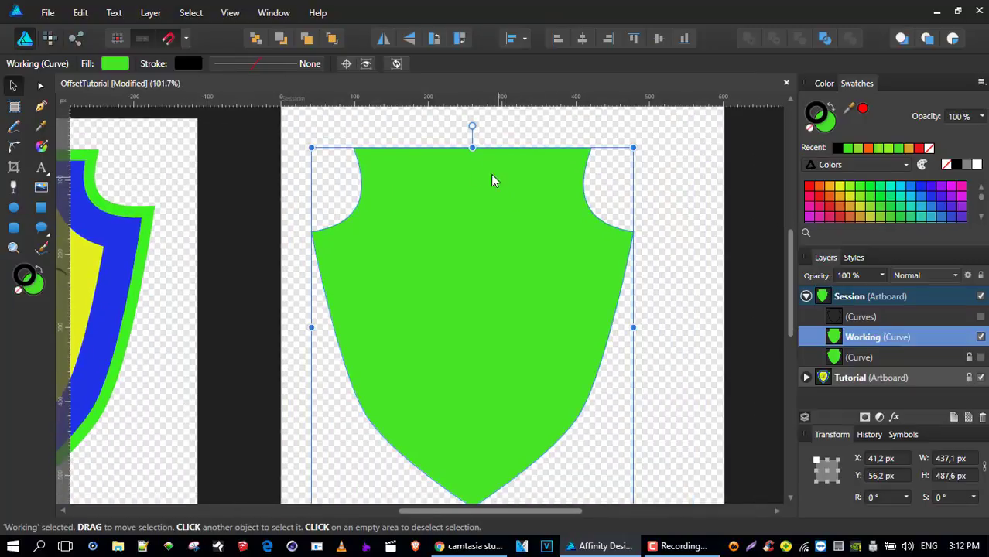
left_click(299, 65)
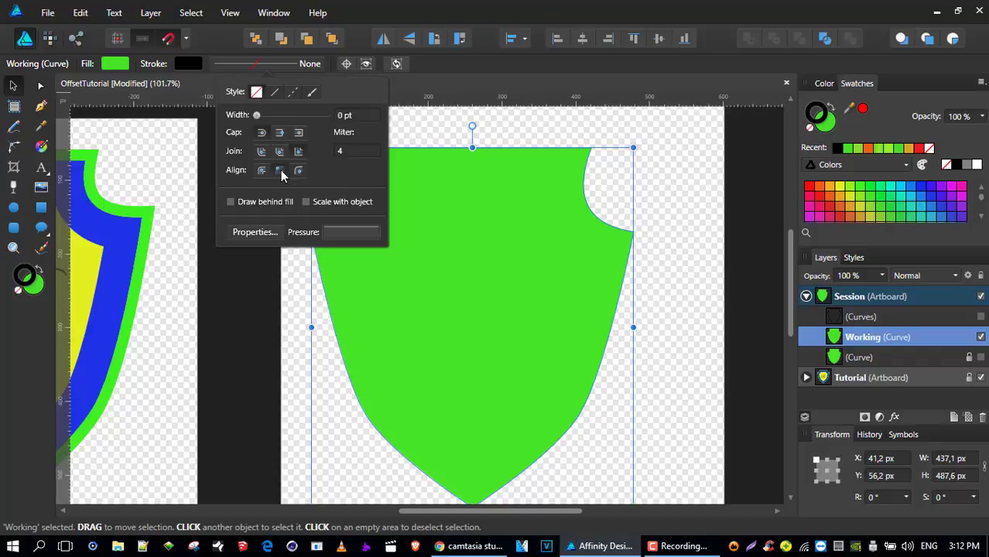
left_click_drag(256, 116, 308, 116)
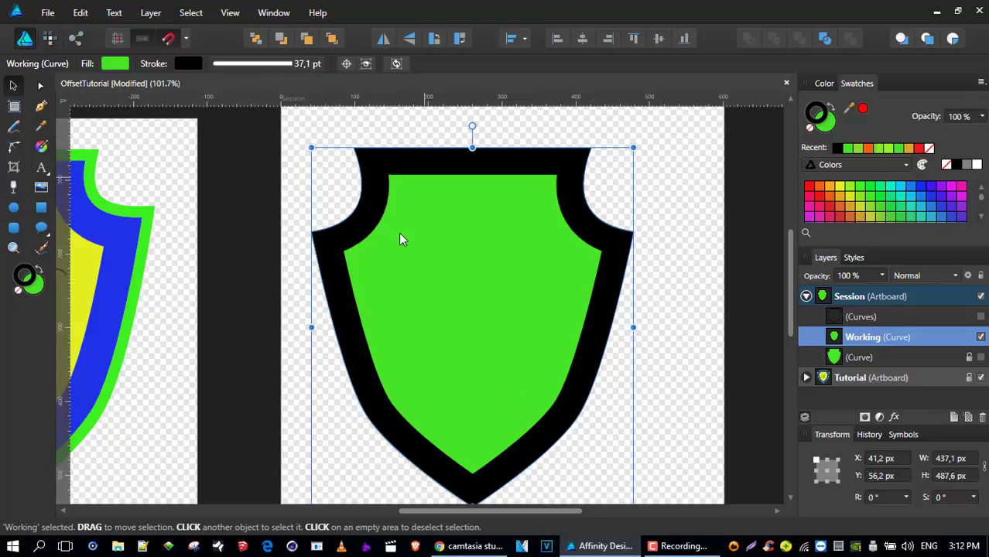
Expand the Working shield's 37,1 pt inside stroke into a separate outline shape.
left_click(153, 13)
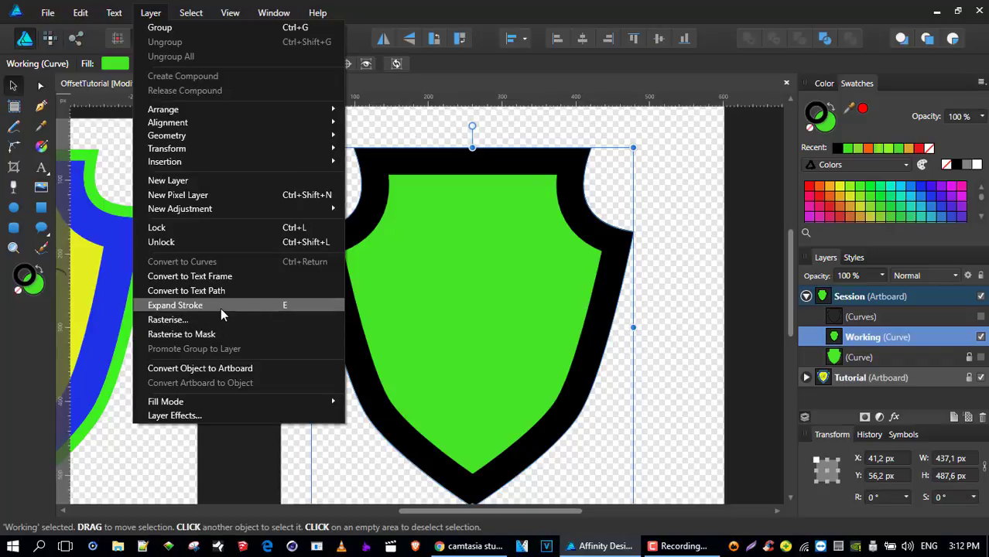
left_click(583, 6)
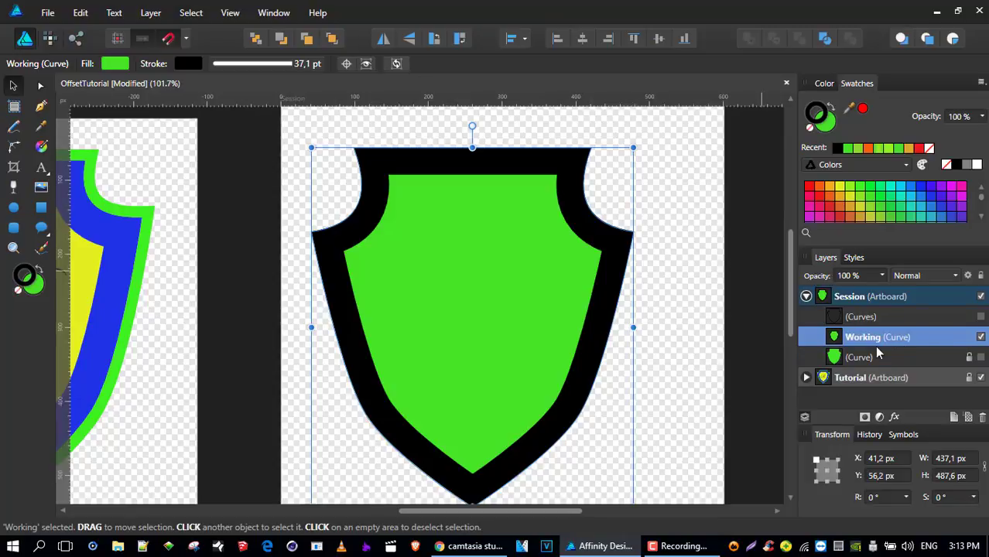
key("ctrl+alt+Return")
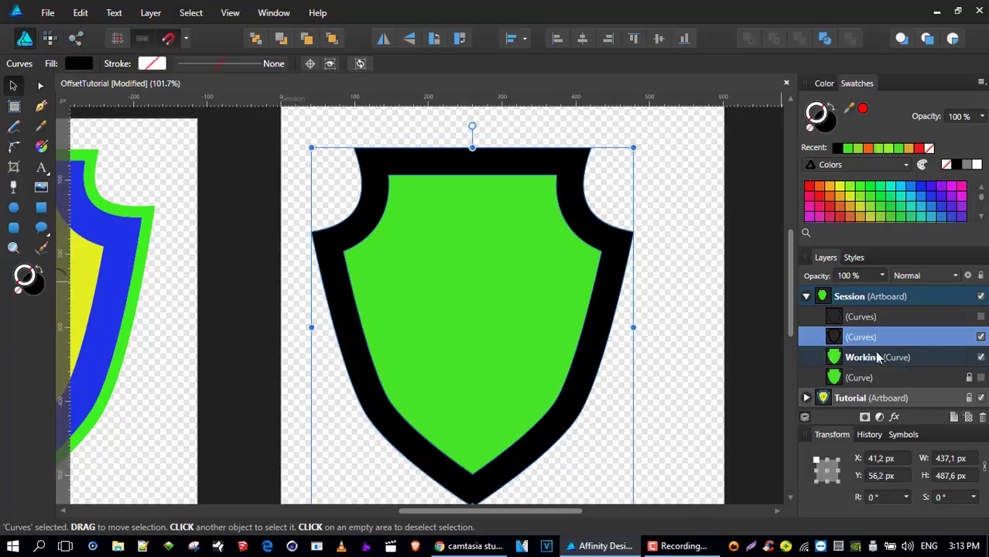
Toggle the visibility of the Working shield and the expanded inner outline to compare them, leaving only the inner outline hidden.
left_click(981, 357)
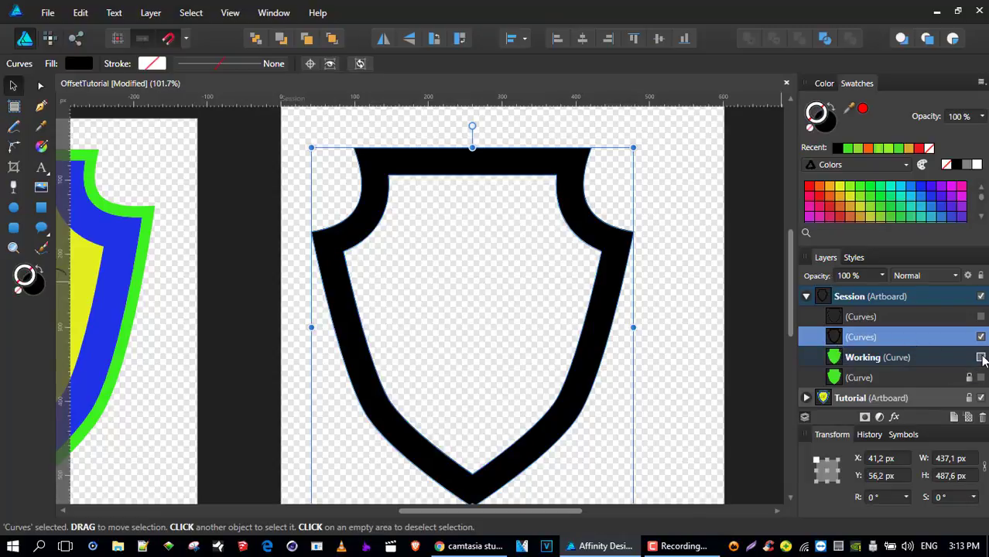
left_click(981, 358)
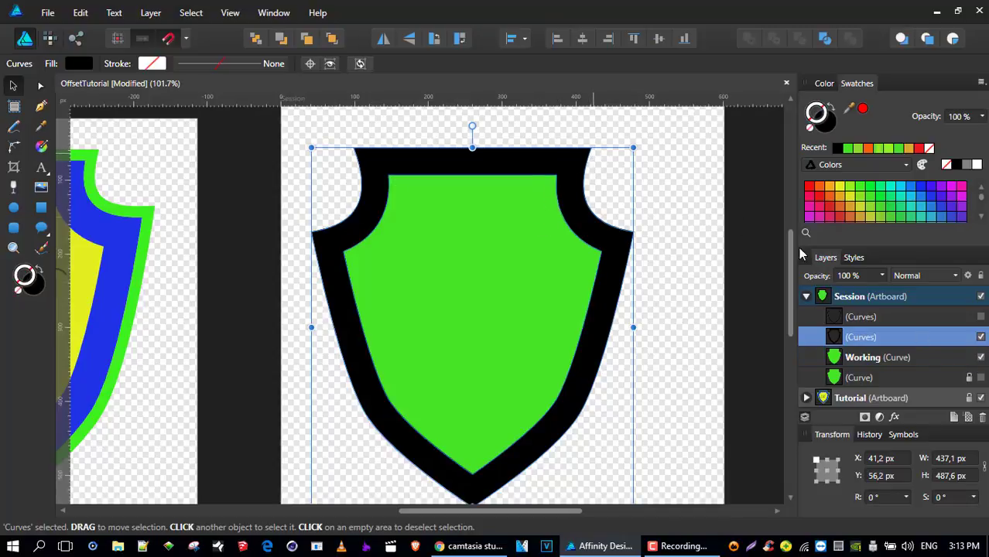
left_click(981, 337)
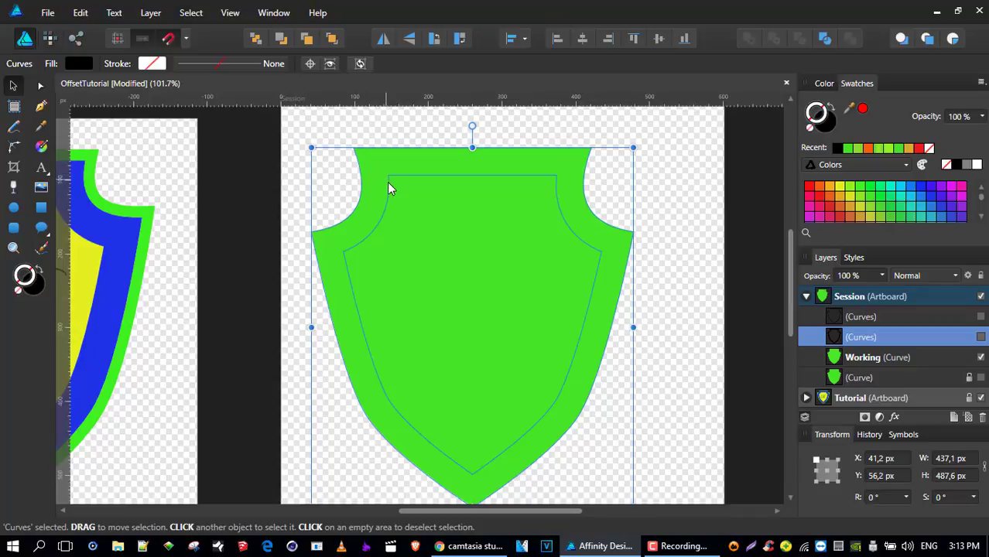
left_click(981, 338)
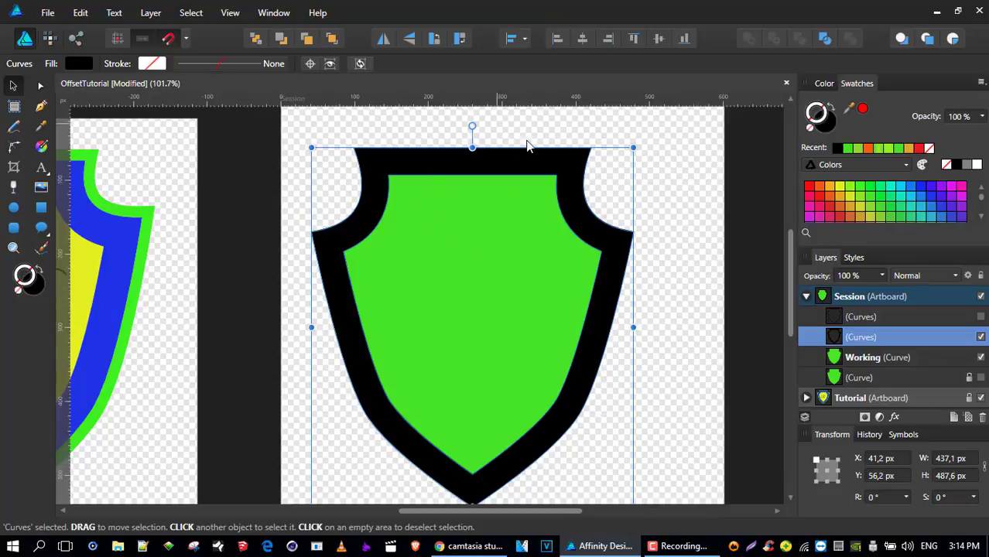
left_click(980, 338)
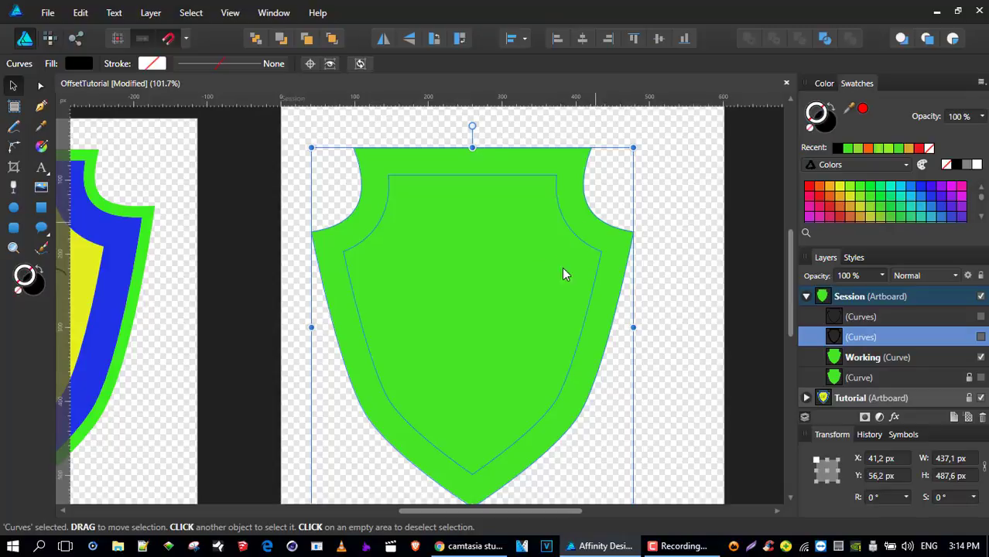
Show the expanded inner outline shape, duplicate it in place and hide the duplicate.
left_click(980, 337)
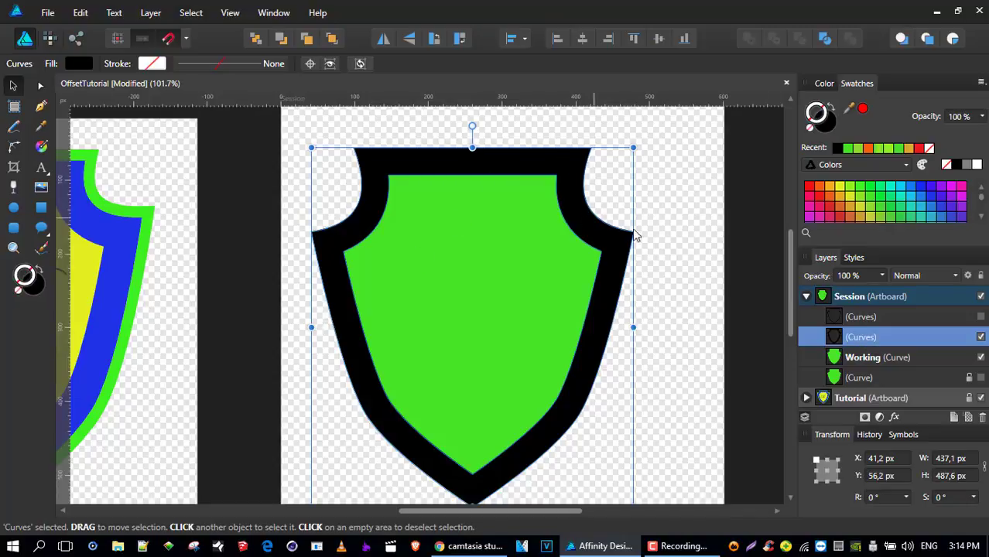
key("ctrl")
key("ctrl+j")
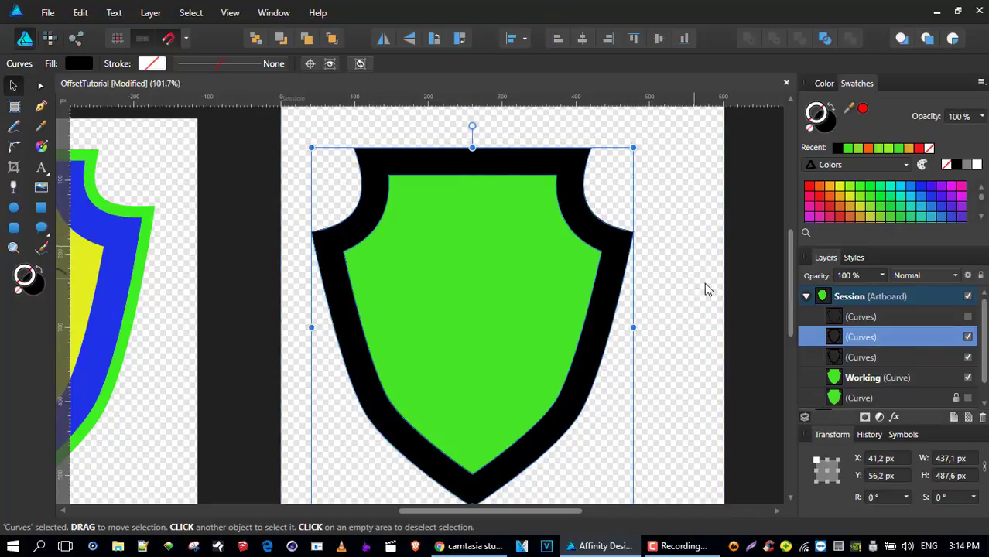
left_click(967, 337)
Subtract the visible copy of the inner outline from the Working shield to cut it down to the offset centre shape.
left_click(921, 359)
scroll(910, 353, "down", 1)
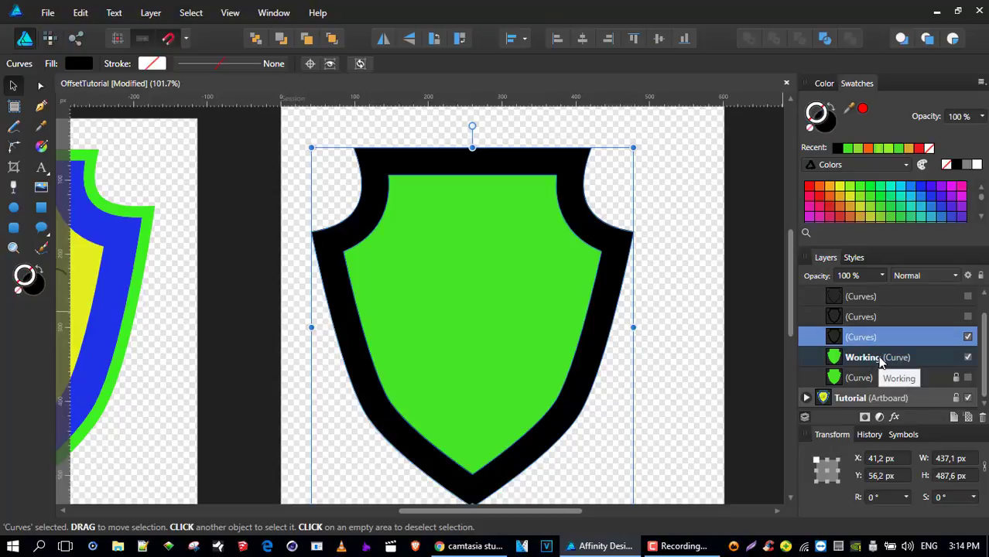
left_click(879, 359, "shift")
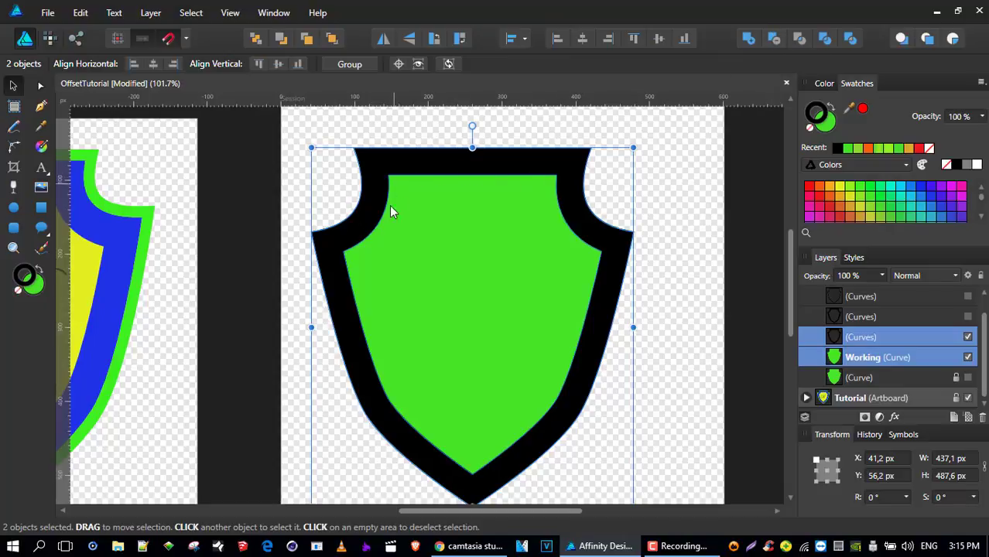
left_click(774, 37)
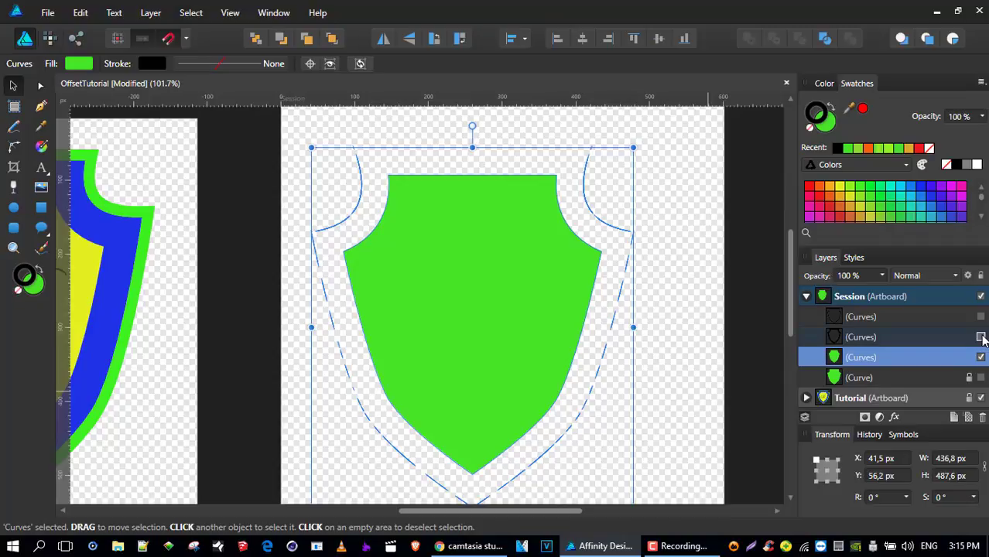
Show the hidden copy of the inner outline and fill it with magenta.
left_click(980, 338)
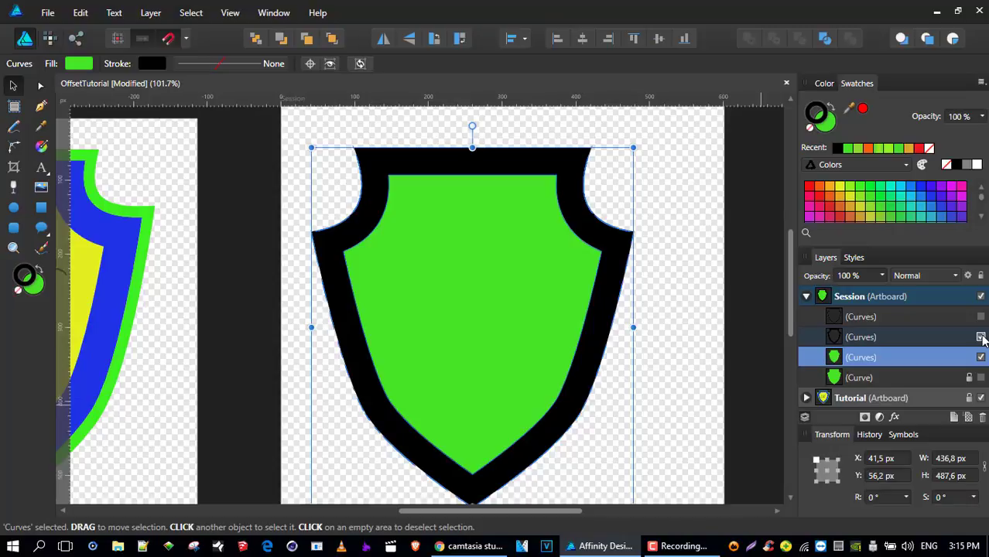
left_click(897, 343)
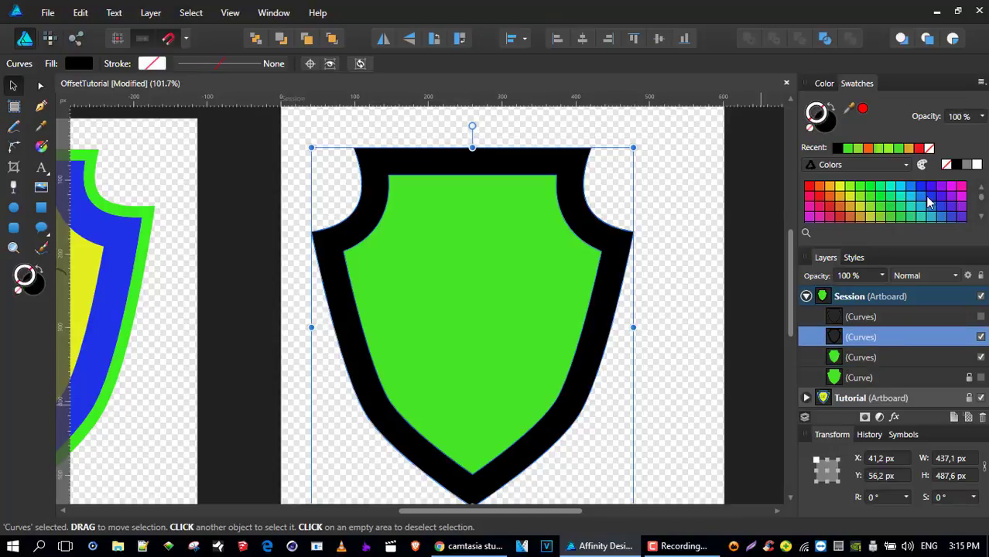
left_click(831, 125)
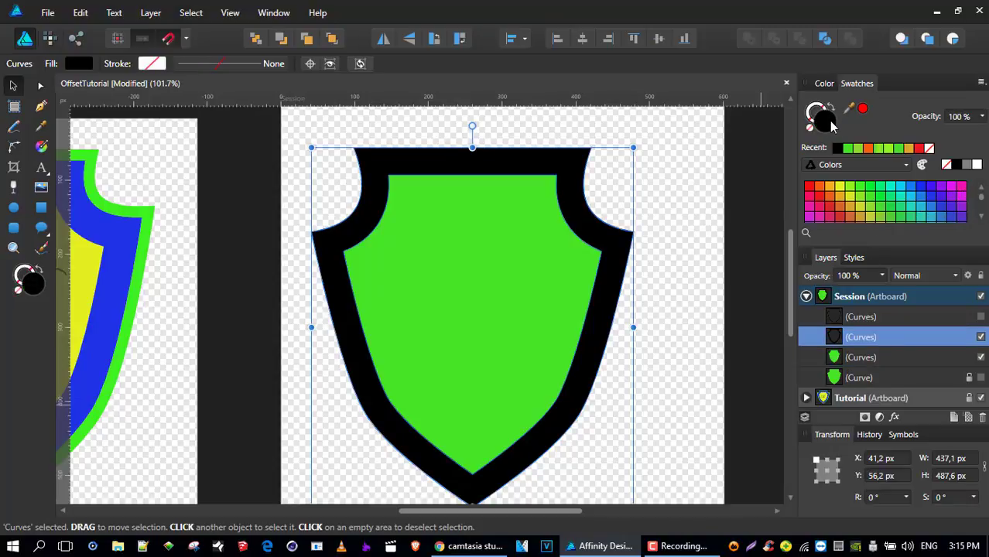
left_click(962, 196)
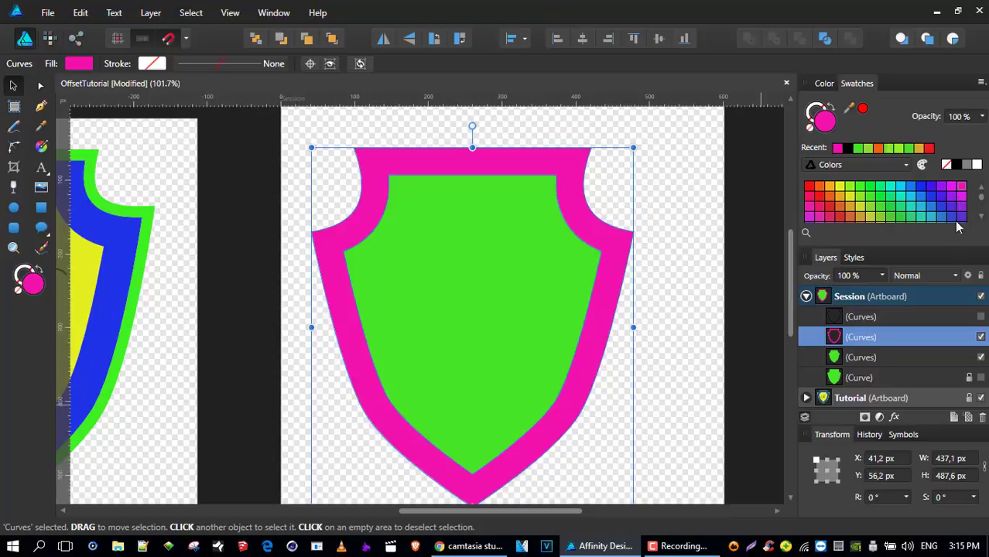
Show the outer outline, and toggle the magenta outline and green centre off and on to compare the shapes, leaving all three visible.
left_click(981, 318)
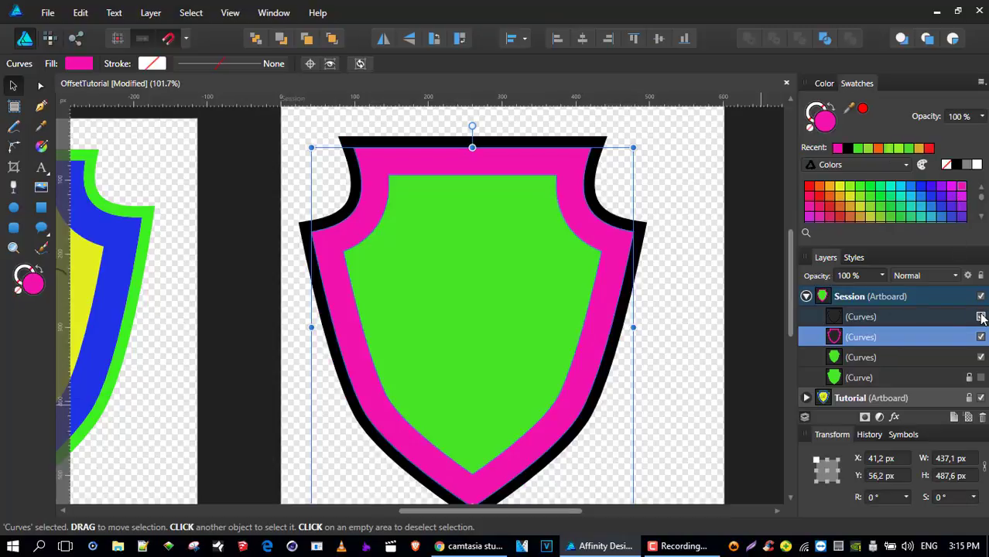
left_click(981, 317)
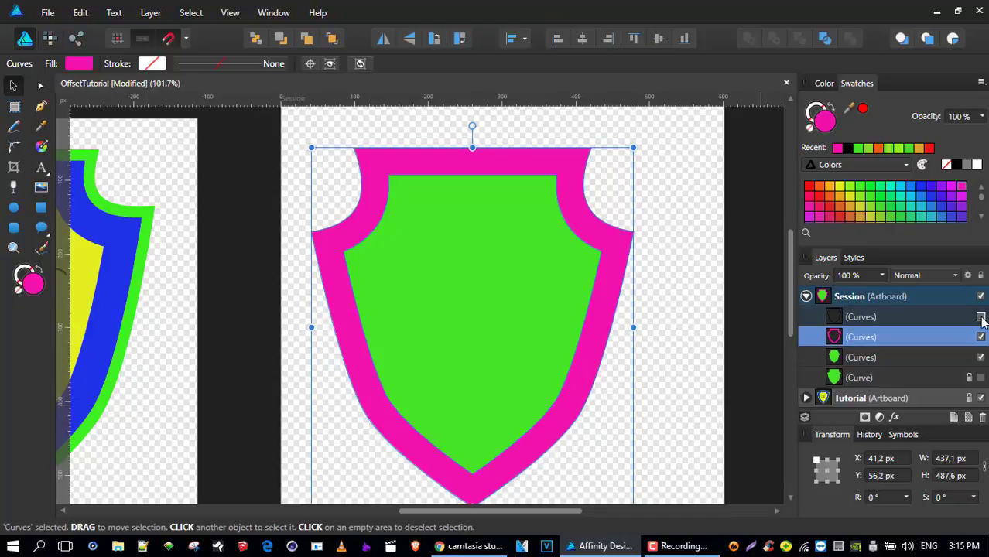
left_click(980, 317)
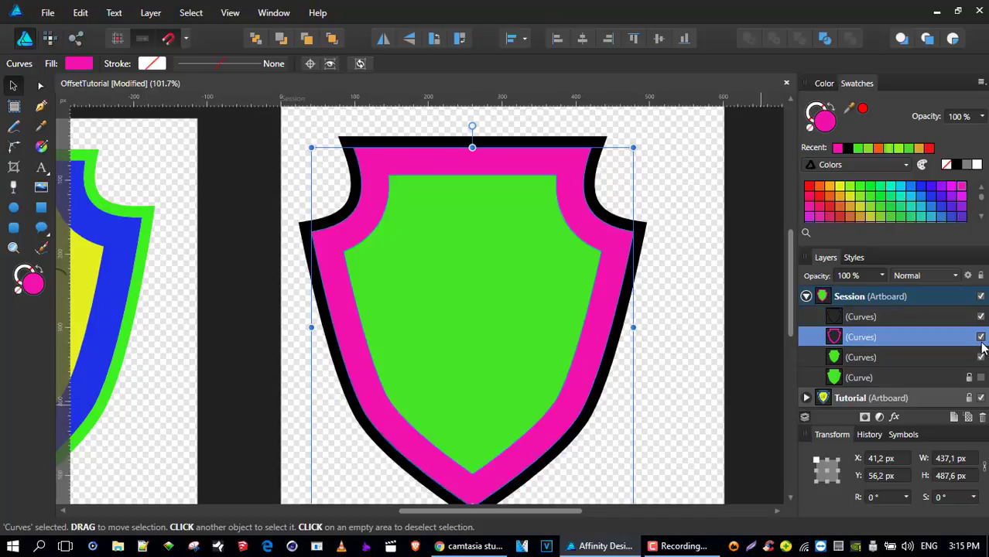
left_click(981, 337)
left_click(980, 337)
left_click(980, 337)
left_click(981, 337)
left_click(980, 357)
left_click(981, 357)
scroll(457, 267, "down", 2)
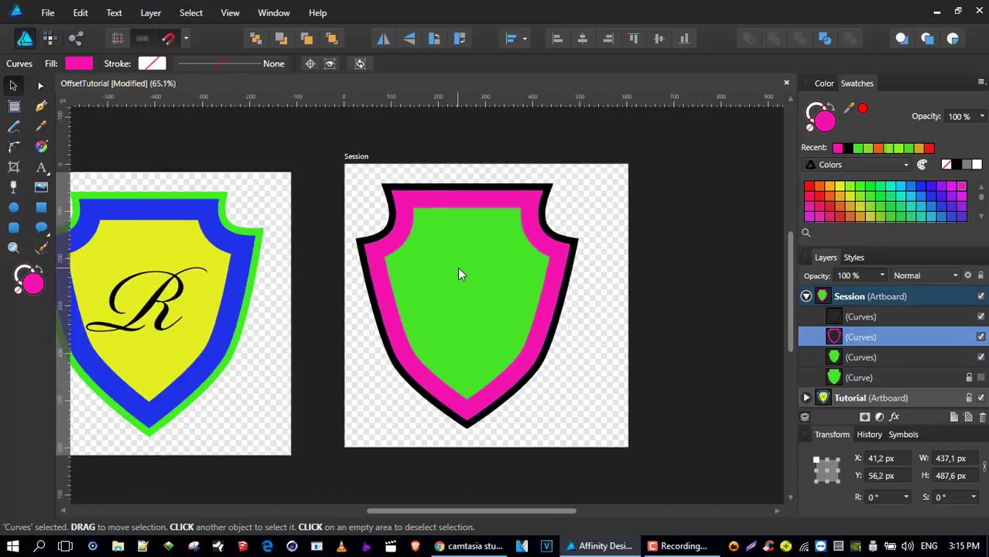
scroll(458, 267, "left", 1)
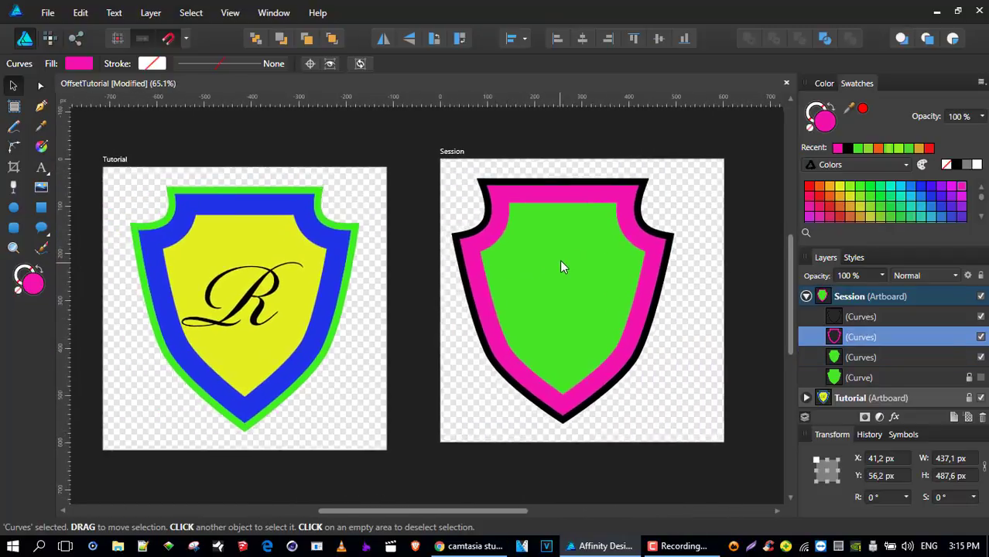
Move the two outlines and the green centre together toward the middle of the Session artboard, at about X 77 px, Y 40 px.
left_click(863, 299)
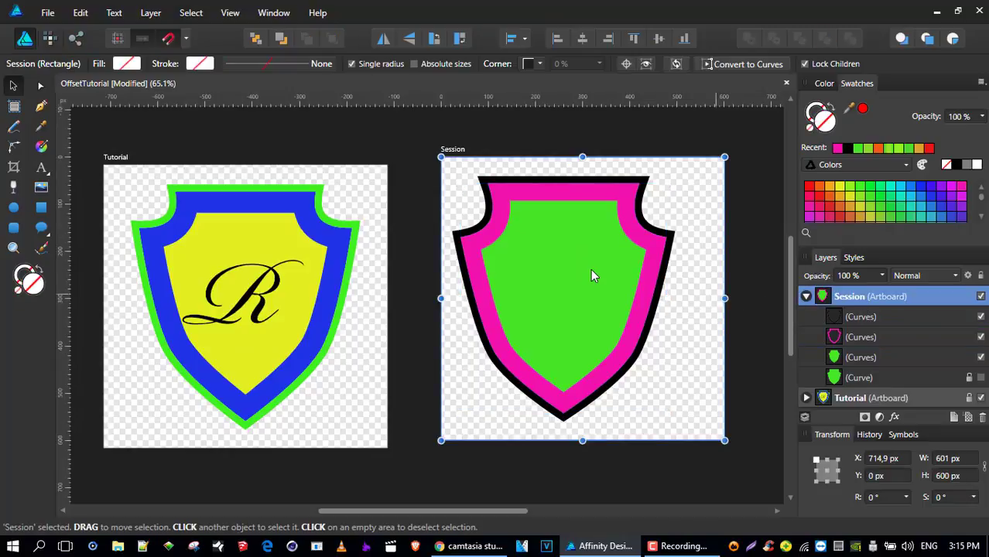
left_click(907, 317)
left_click(887, 359, "shift")
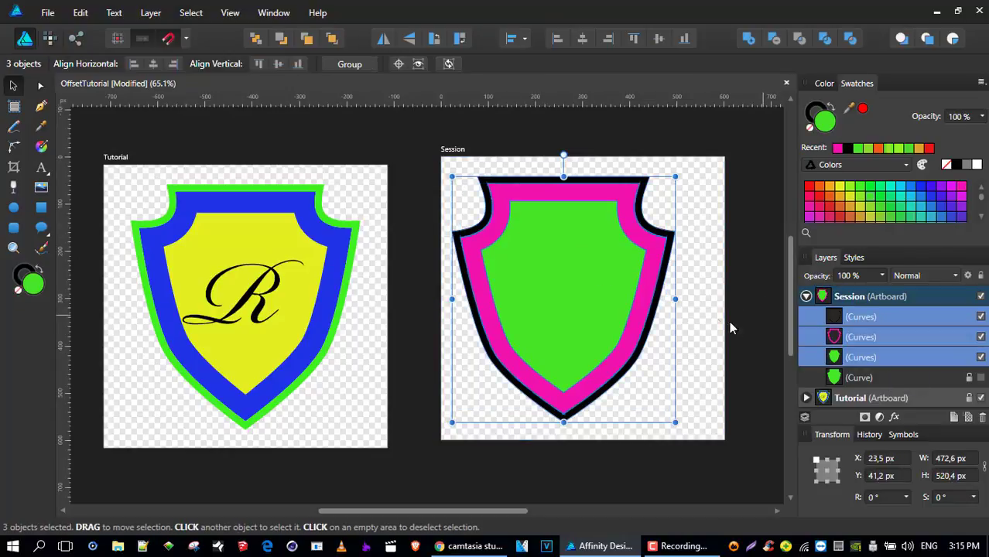
left_click_drag(673, 283, 699, 283)
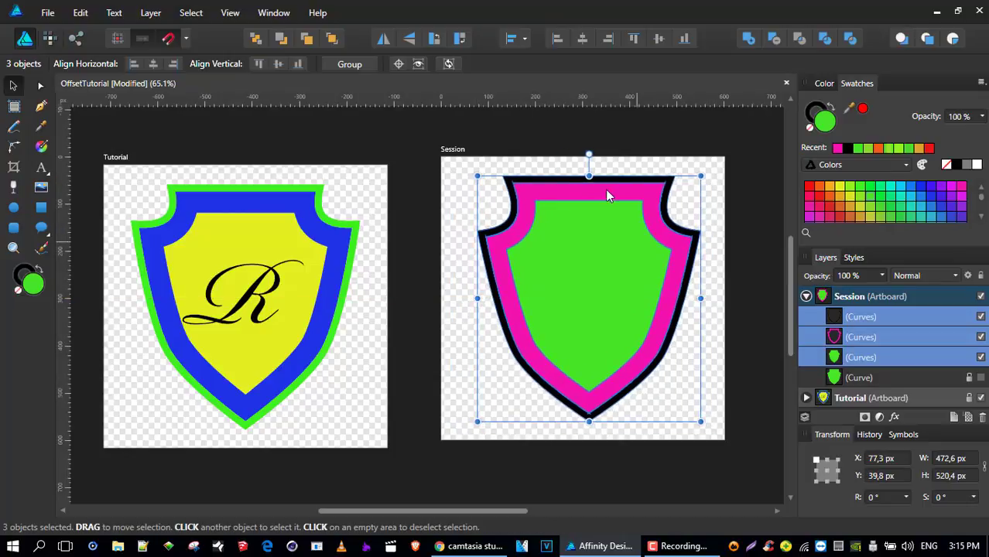
scroll(617, 240, "up", 1)
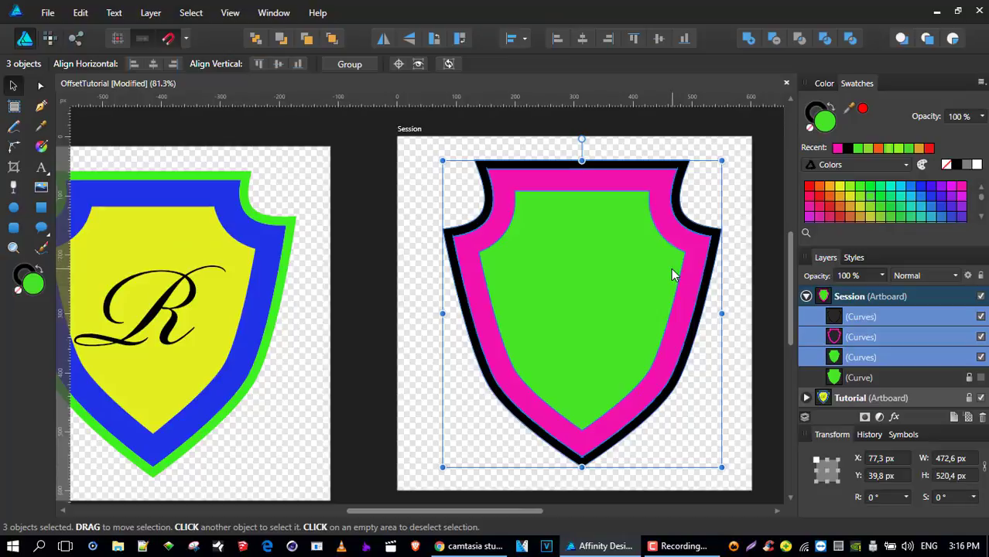
Add an inner shadow to the green centre shape with a radius of 11,2 px, an offset of 13,9 px and 28 % intensity.
left_click(608, 282)
left_click(892, 357)
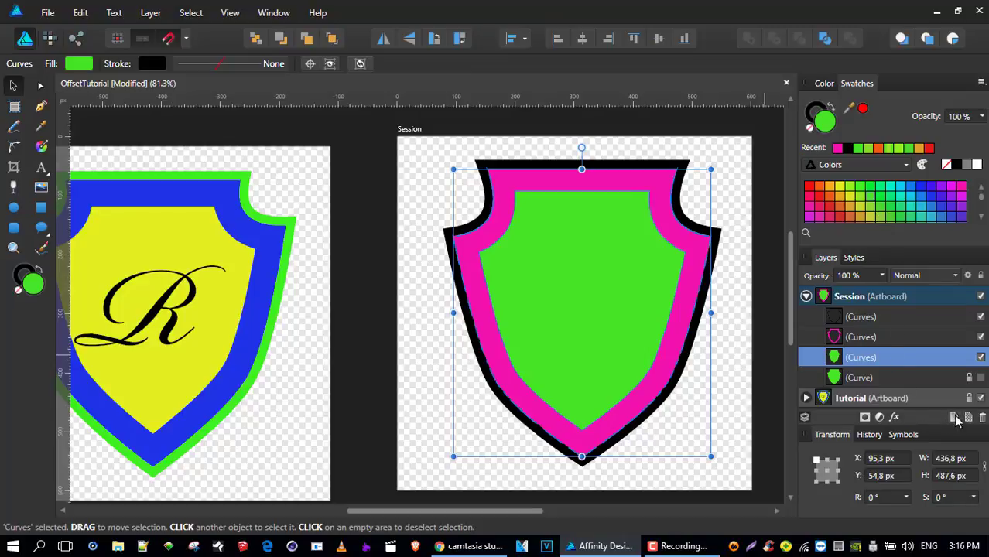
left_click(894, 417)
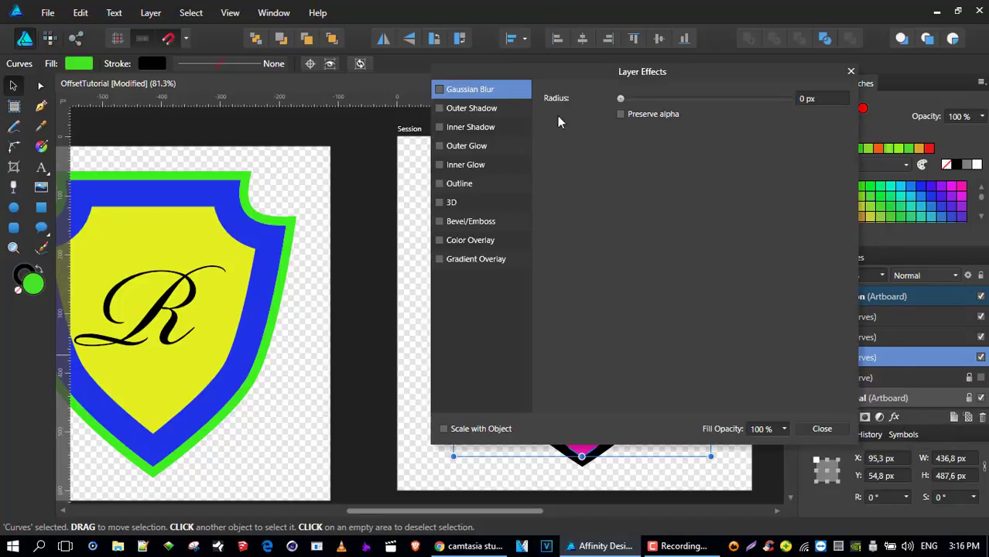
left_click_drag(381, 198, 122, 190)
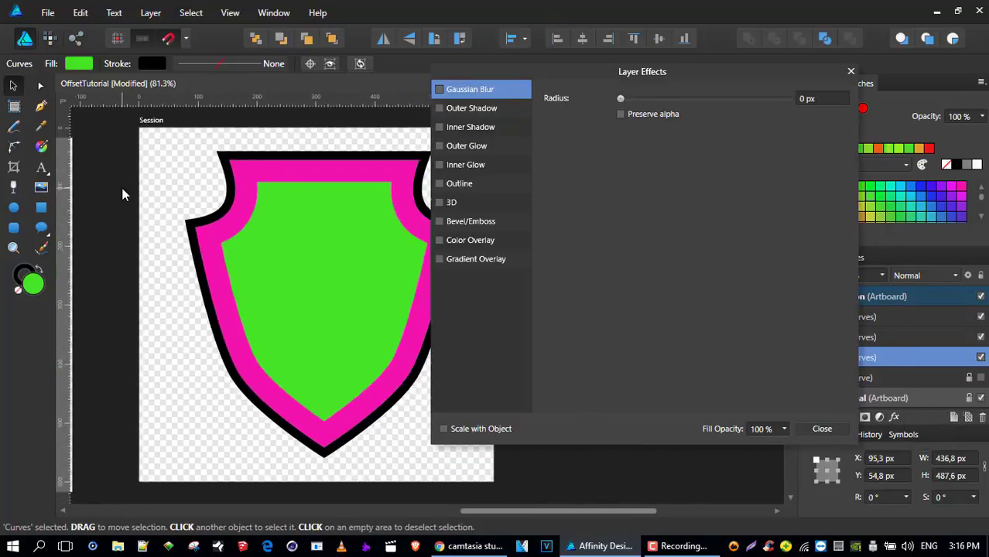
left_click_drag(578, 77, 686, 78)
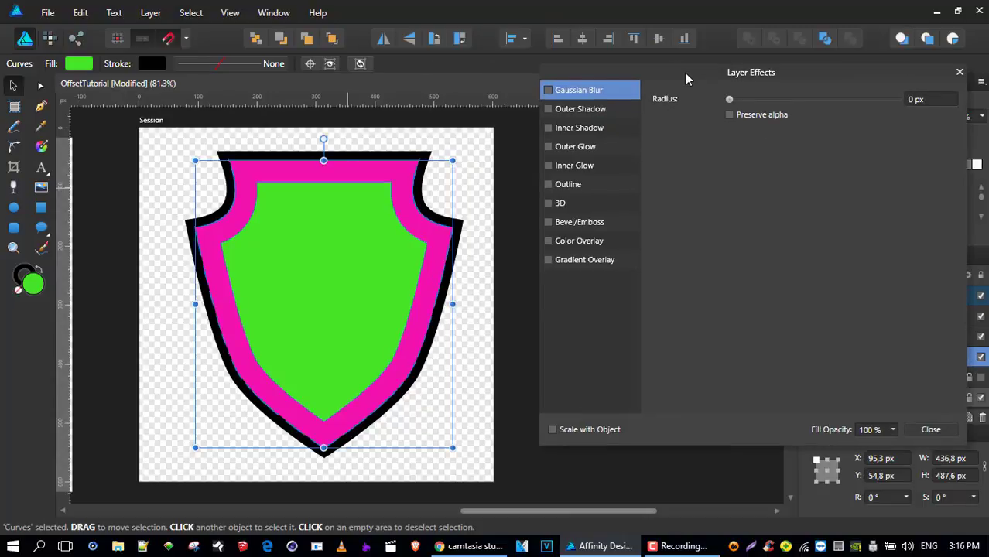
left_click(581, 129)
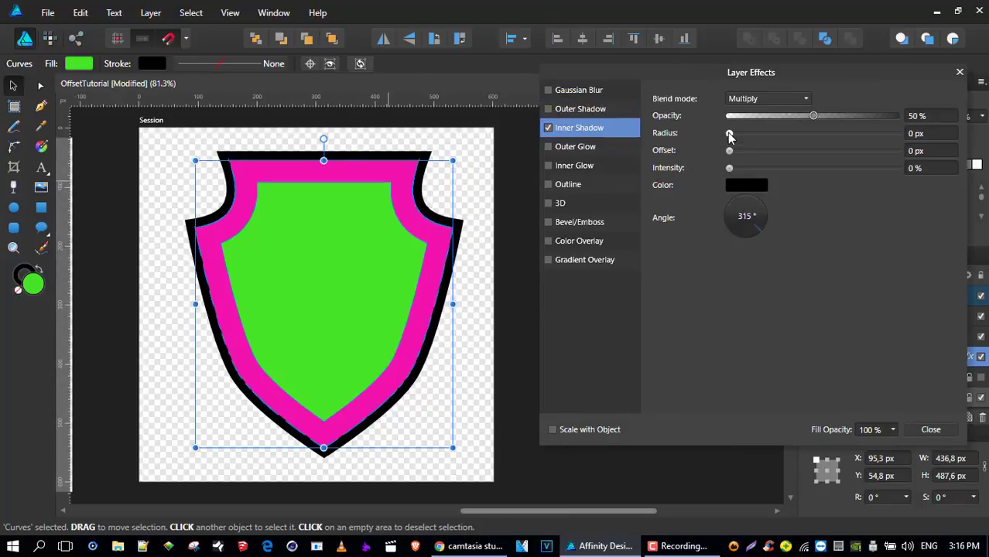
left_click_drag(729, 135, 803, 133)
left_click_drag(729, 150, 809, 153)
left_click_drag(729, 168, 766, 233)
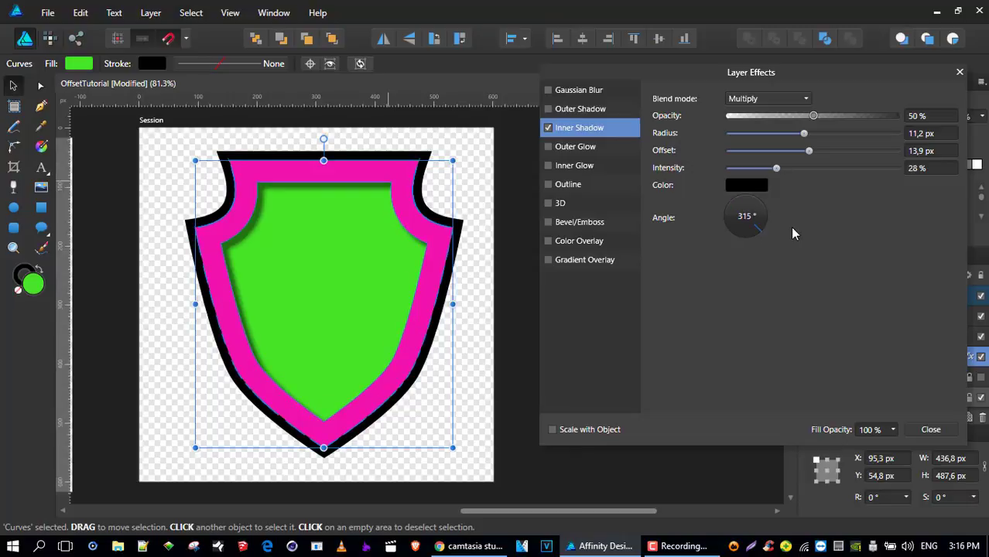
left_click(449, 368)
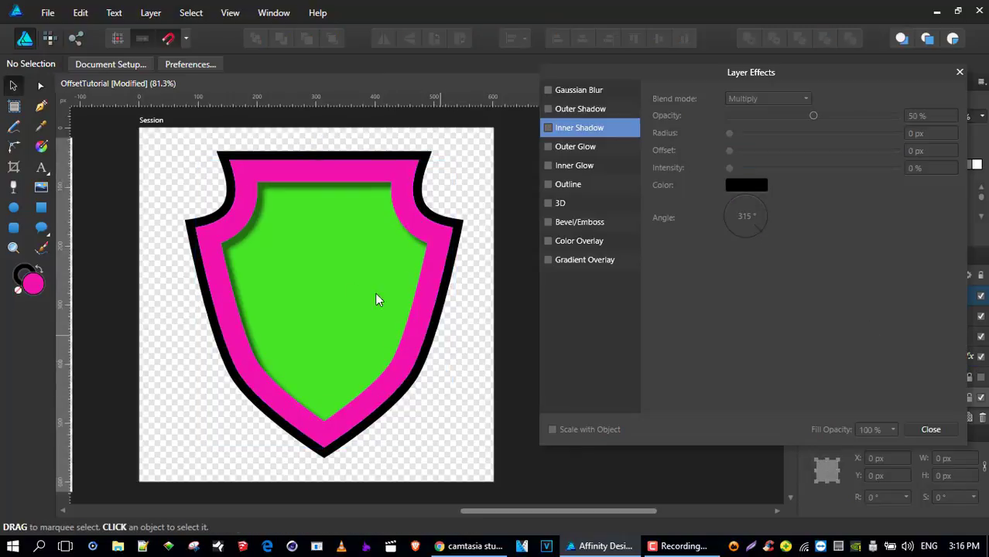
scroll(353, 294, "up", 1)
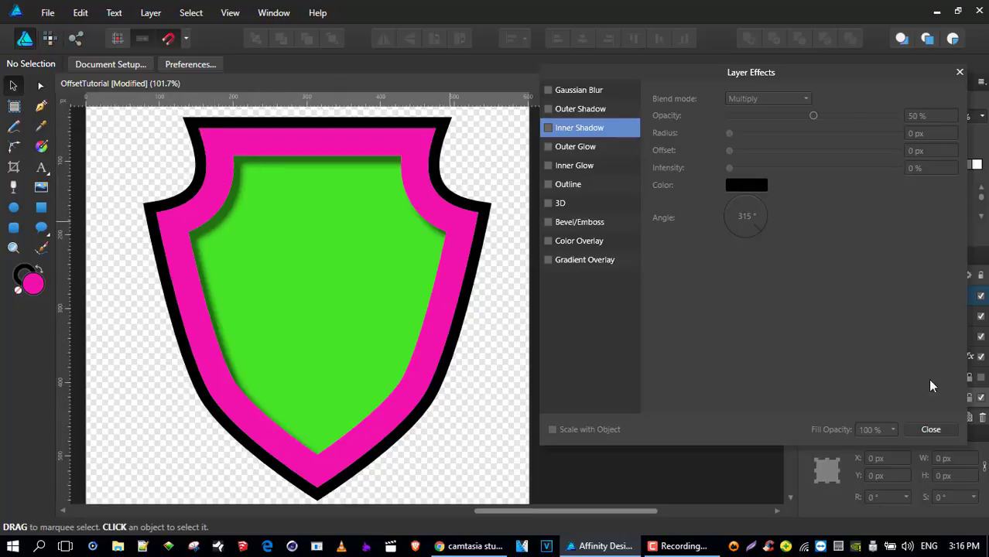
left_click(931, 428)
Apply a diagonal linear gradient to the magenta outline, adding a green middle stop and extending its end point slightly outward.
left_click(872, 339)
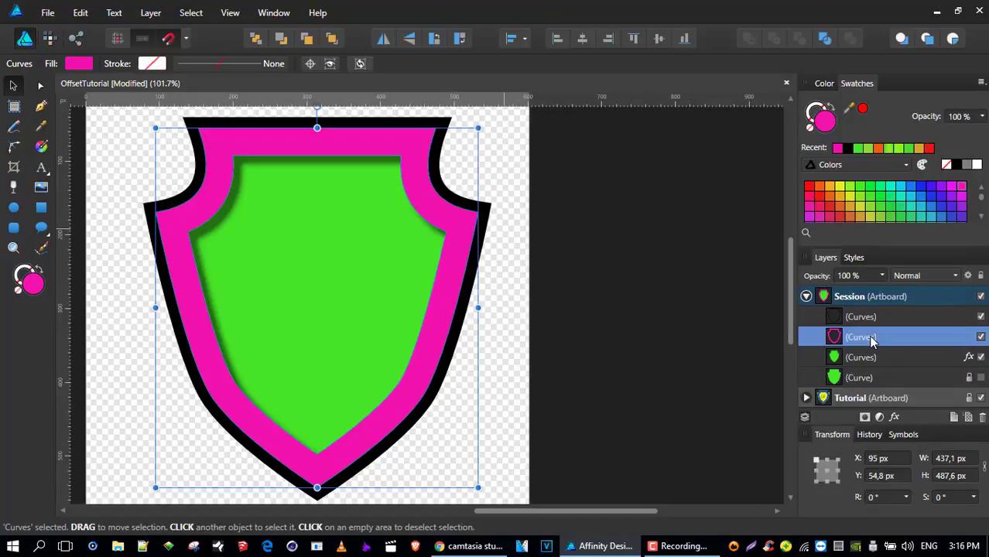
scroll(469, 238, "down", 3)
left_click_drag(470, 238, 565, 241)
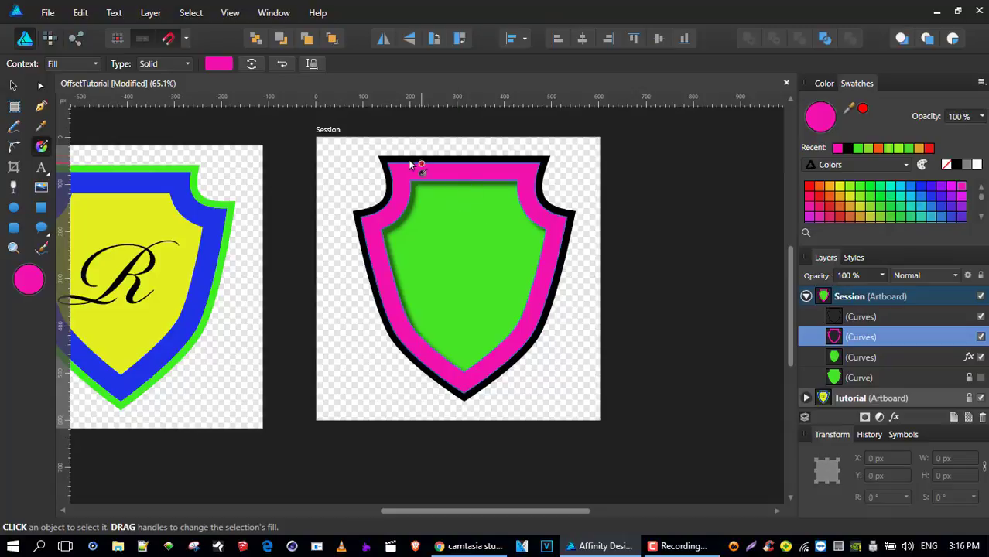
left_click_drag(352, 191, 575, 278)
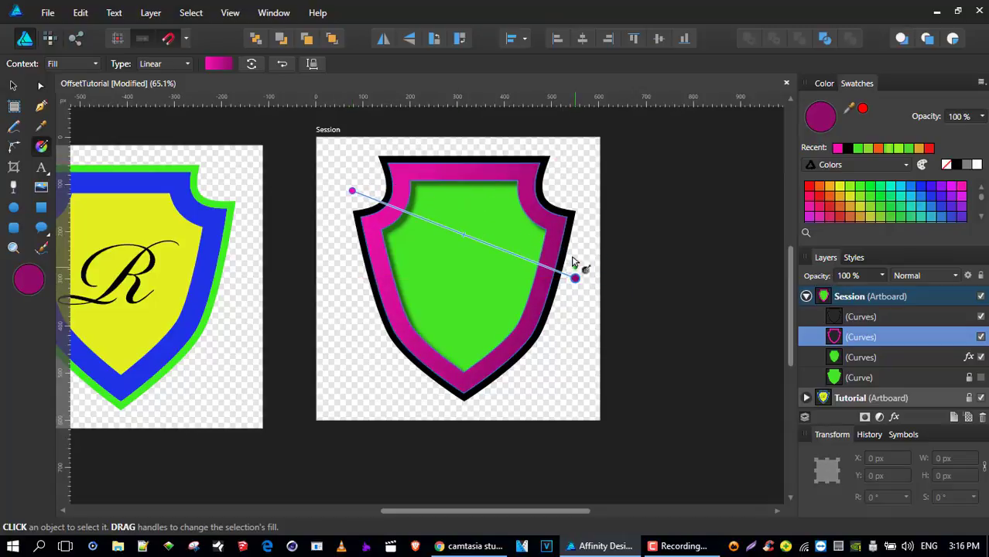
left_click(492, 245)
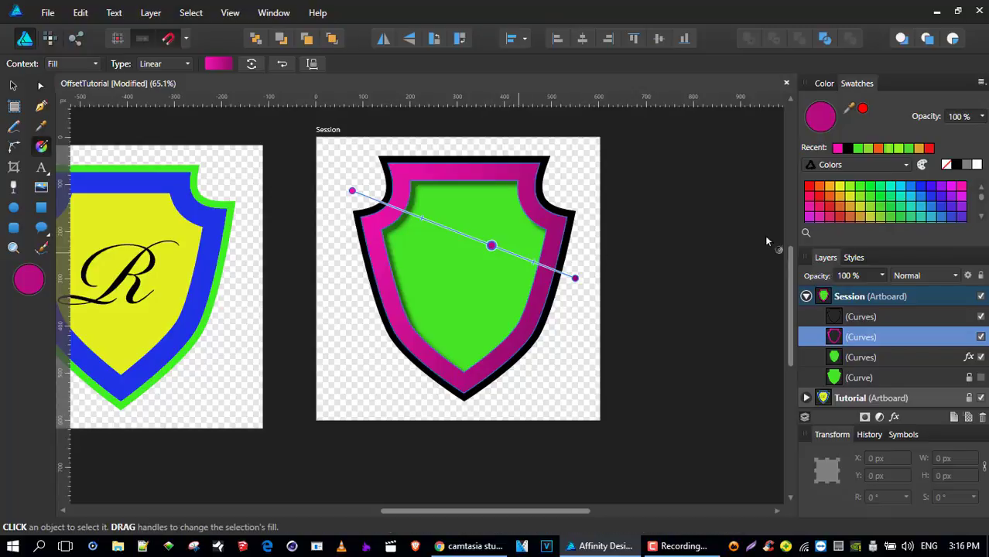
left_click(909, 149)
mouse_move(575, 278)
left_mouse_down()
mouse_move(596, 290)
mouse_move(622, 277)
mouse_move(609, 272)
mouse_move(621, 299)
mouse_move(608, 287)
mouse_move(596, 296)
mouse_move(588, 277)
left_mouse_up()
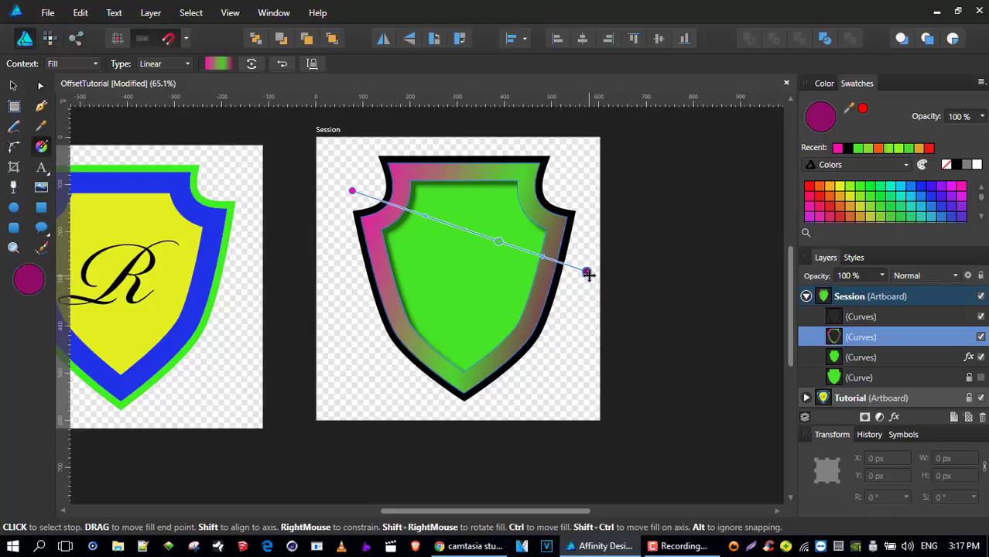
Delete the outline gradient's dark and magenta end stops and fill the outline with solid light blue.
key("Delete")
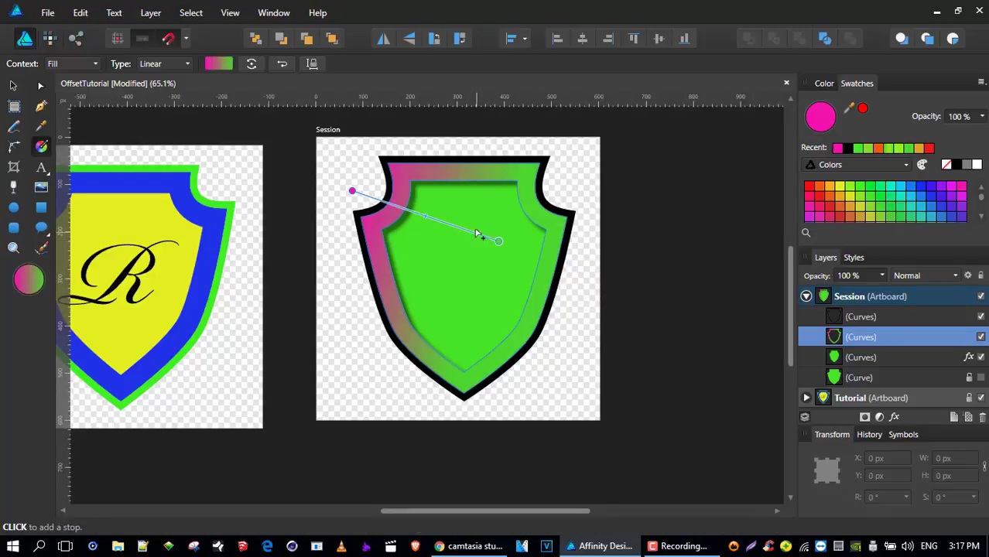
left_click(352, 190)
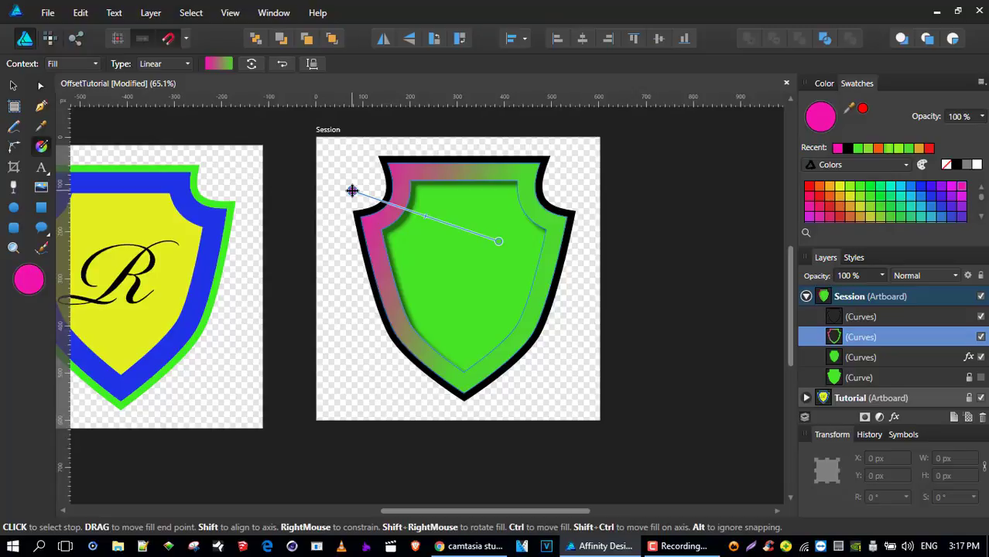
key("Delete")
scroll(449, 223, "up", 1)
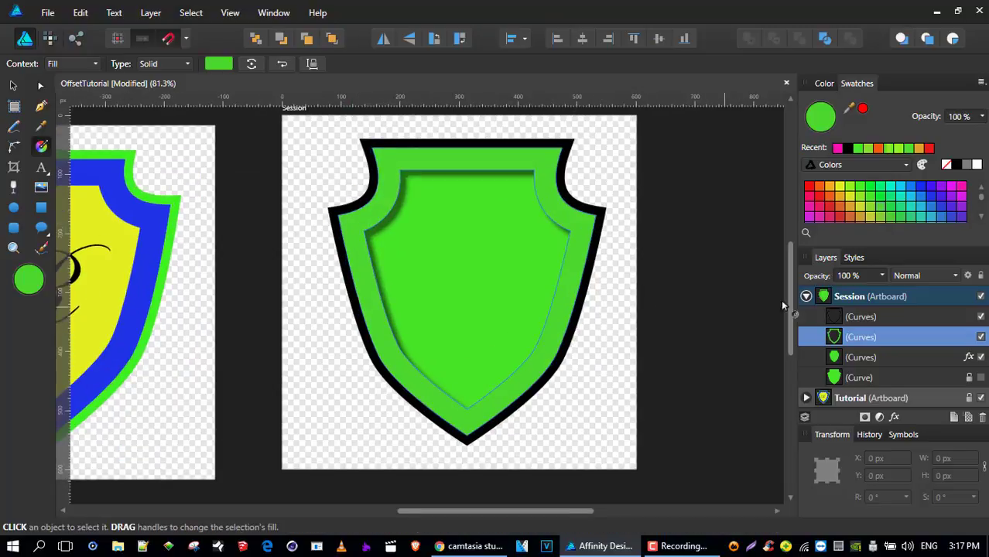
left_click(924, 206)
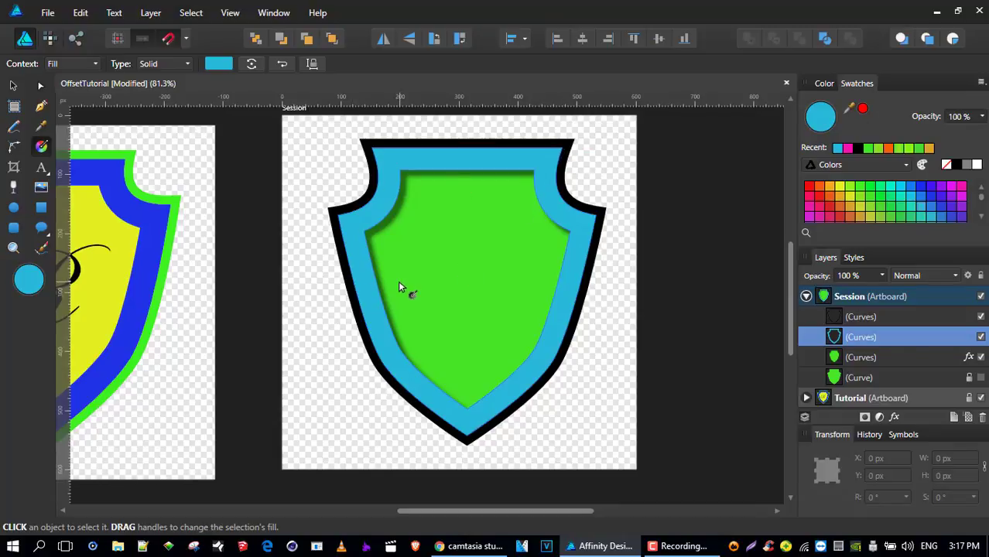
Compare the Session shield side by side with the Tutorial logo, and examine its outlines and the green centre's inner shadow up close.
scroll(502, 288, "down", 2)
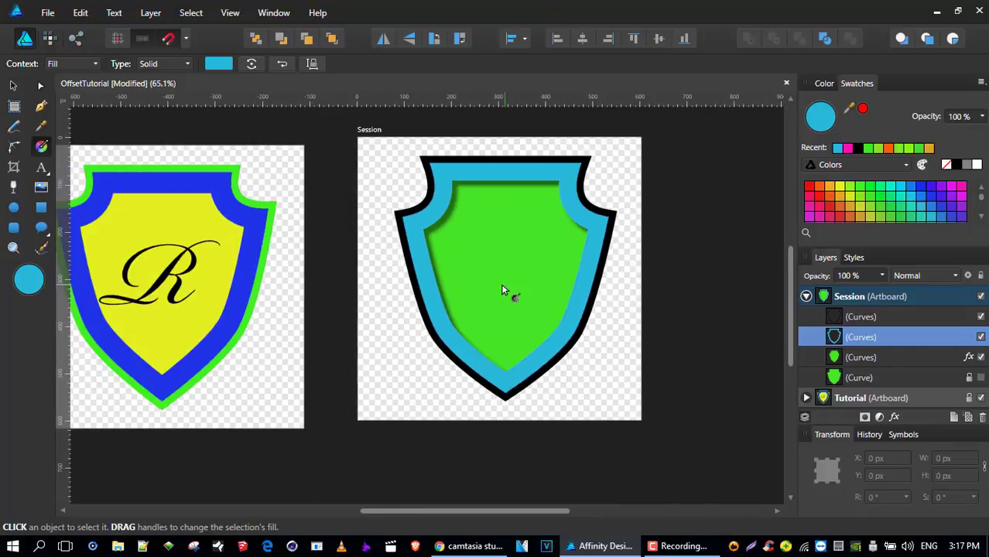
left_click_drag(501, 290, 495, 275)
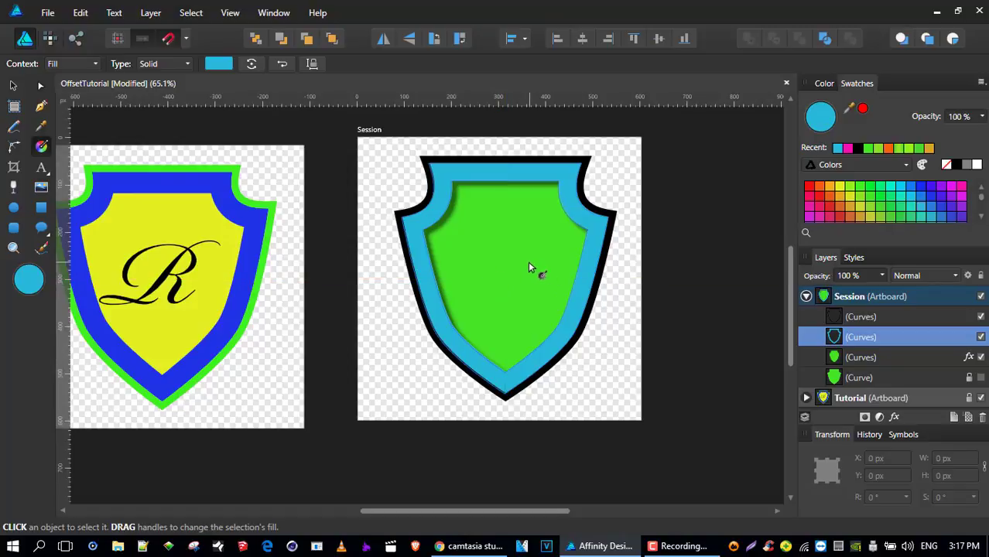
left_click_drag(523, 202, 602, 231)
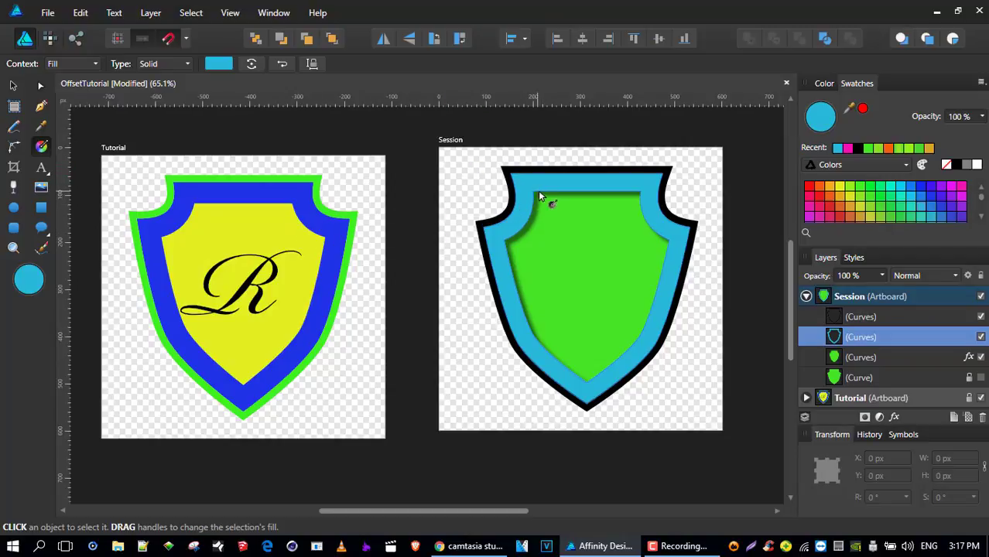
scroll(538, 190, "up", 2, "ctrl")
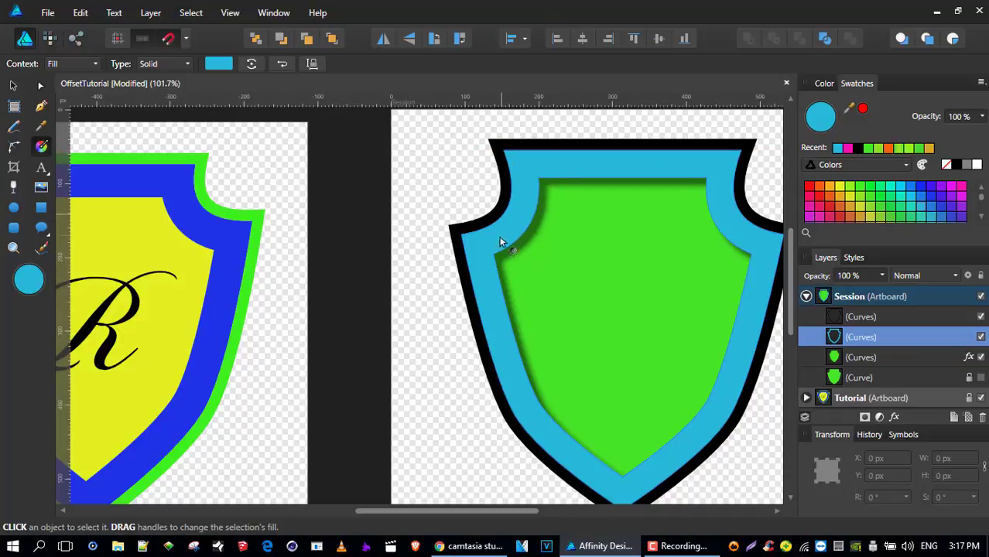
scroll(578, 245, "down", 1, "ctrl")
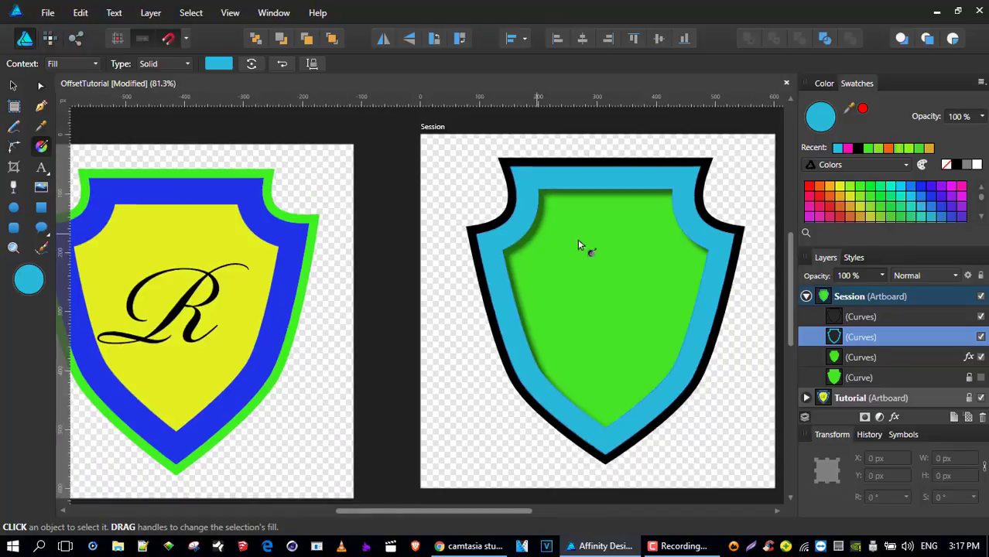
scroll(599, 223, "down", 1, "ctrl")
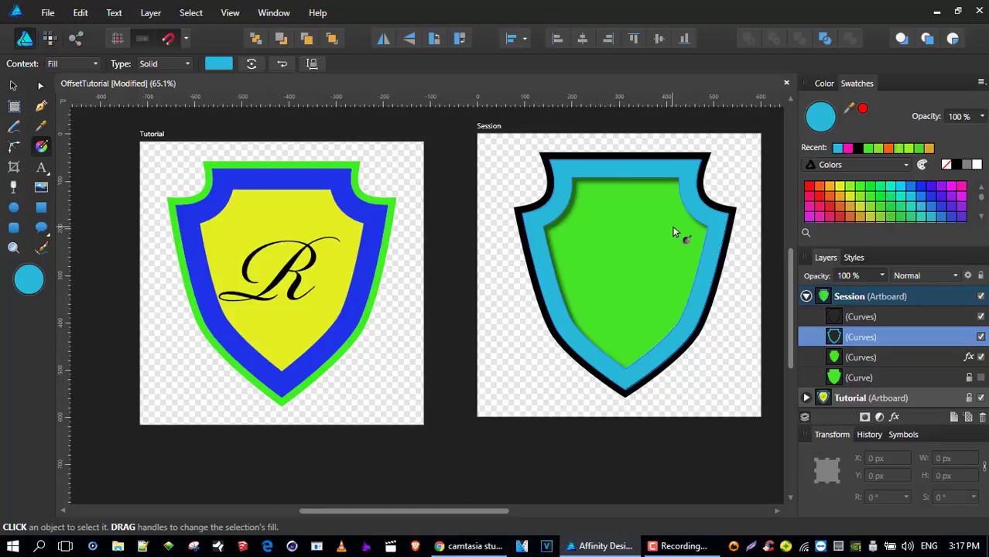
mouse_move(675, 227)
left_mouse_down()
mouse_move(645, 235)
mouse_move(657, 225)
left_mouse_up()
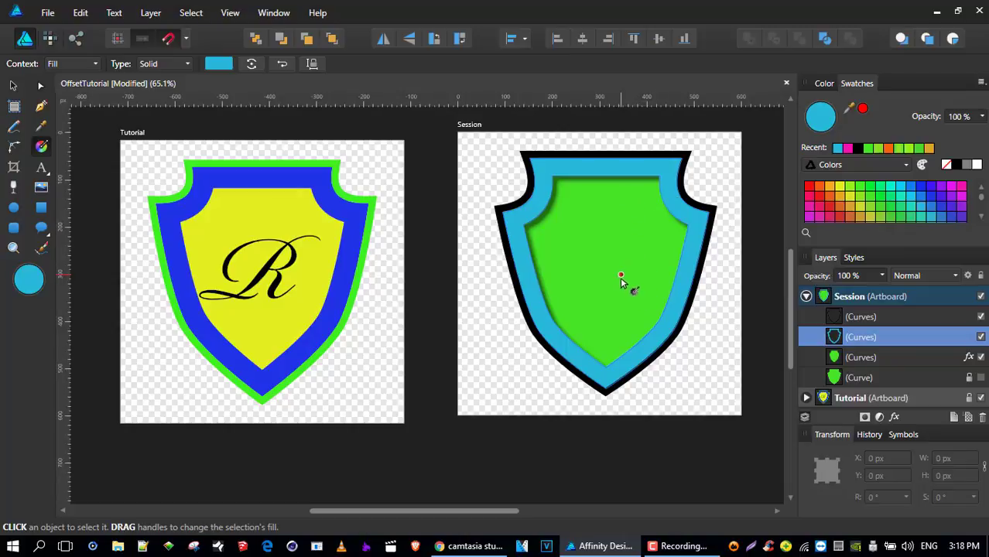
left_click_drag(619, 280, 602, 274)
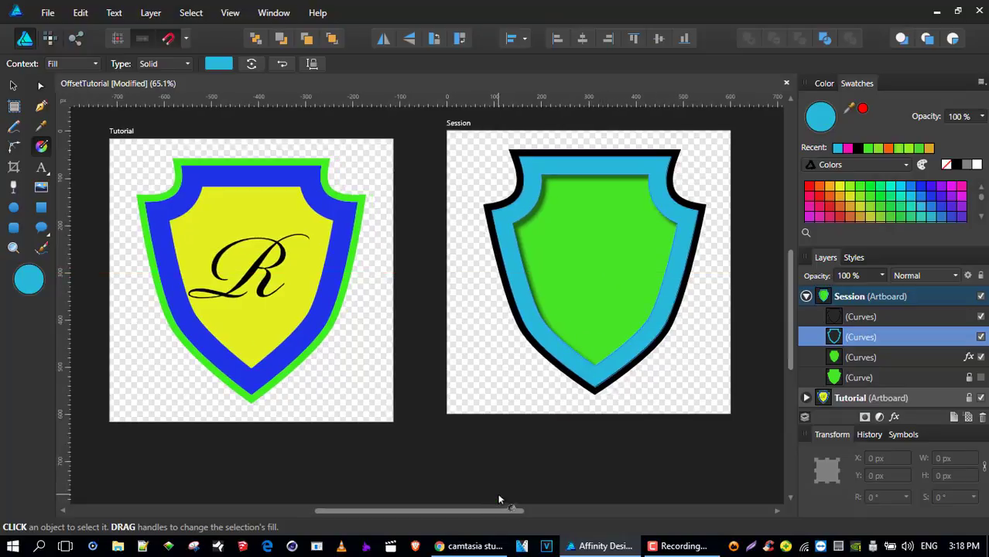